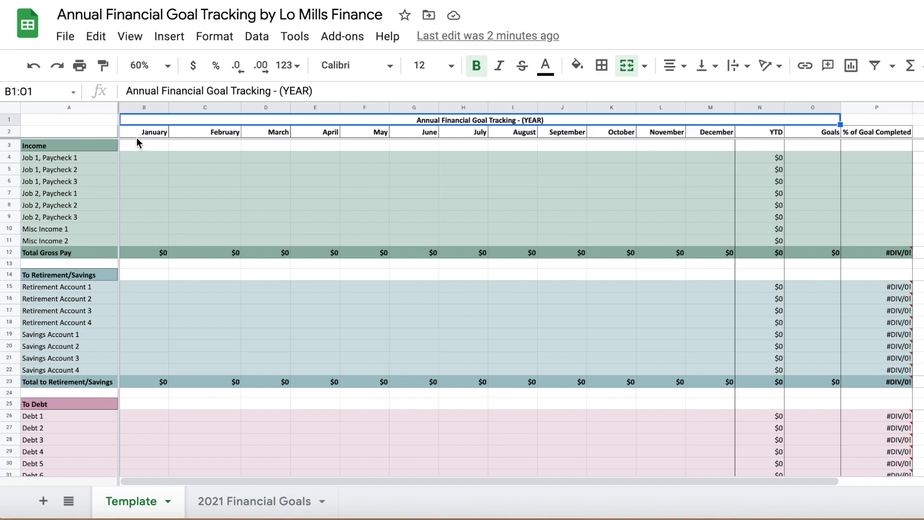
# Step: Review the template's Income, To Retirement/Savings, To Debt and To Expenses sections
pyautogui.moveTo(93, 146); pyautogui.dragTo(895, 254)
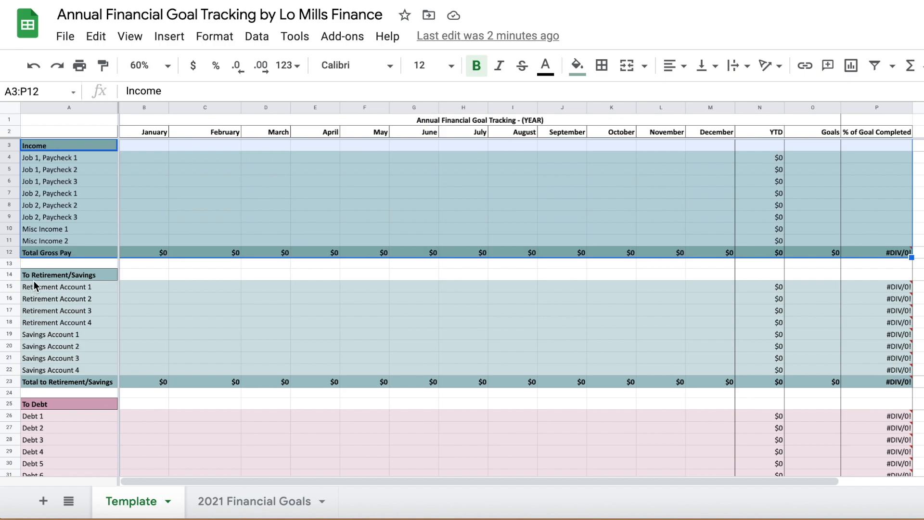
pyautogui.moveTo(44, 275); pyautogui.dragTo(610, 380)
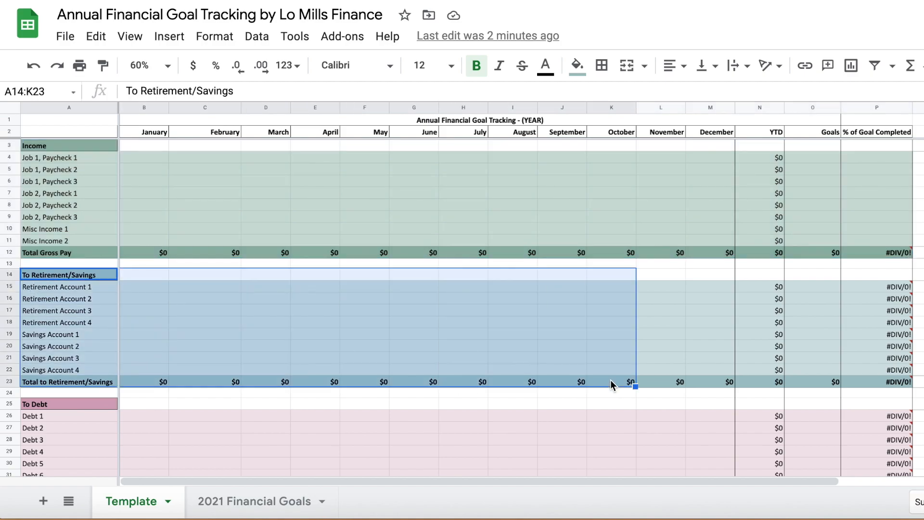
pyautogui.scroll(-3, 371, 339)
pyautogui.scroll(-3, 371, 338)
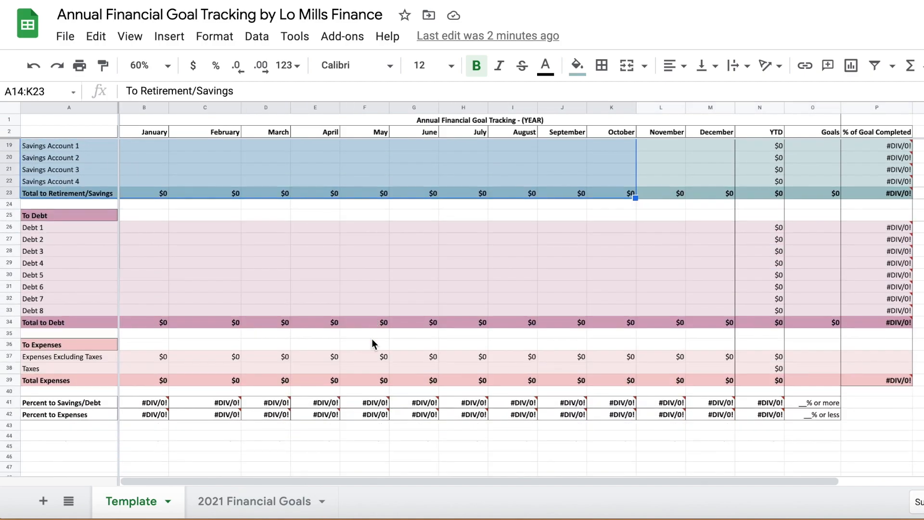
pyautogui.moveTo(87, 215); pyautogui.dragTo(485, 312)
pyautogui.moveTo(59, 346); pyautogui.dragTo(339, 383)
pyautogui.click(923, 287)
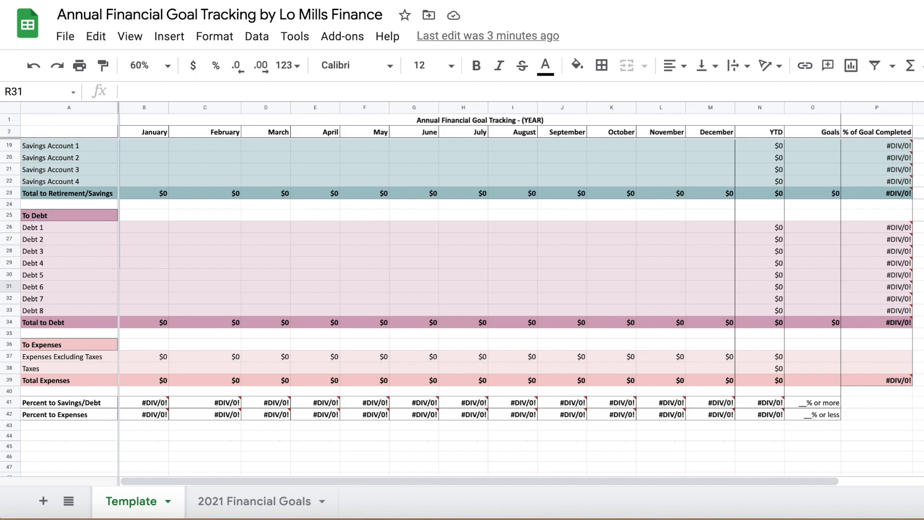
# Step: Examine the Percent to Savings/Debt and Percent to Expenses rows, their goal cells, and the category labels in column A
pyautogui.click(415, 404)
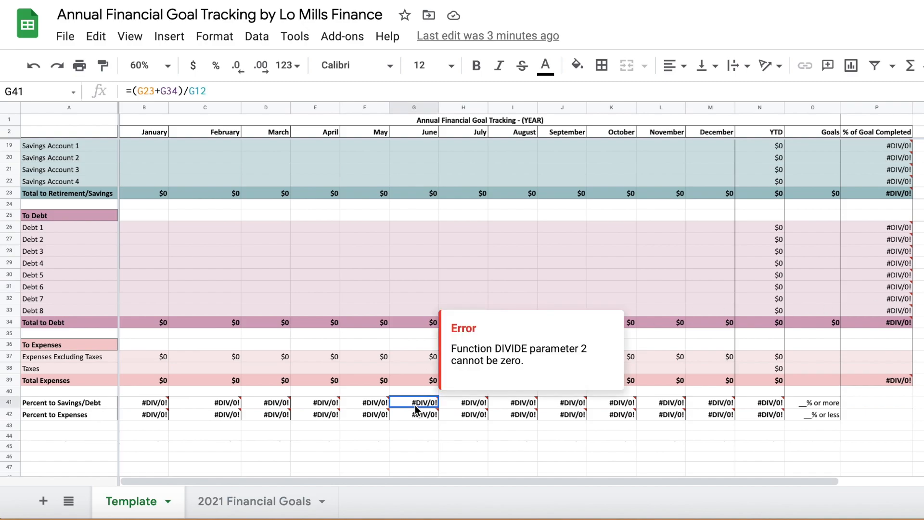
pyautogui.click(433, 428)
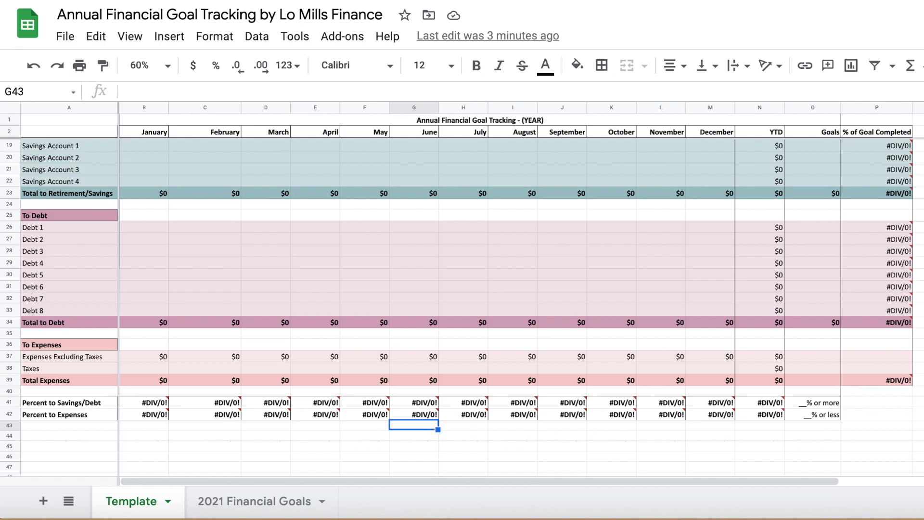
pyautogui.moveTo(829, 403); pyautogui.dragTo(820, 422)
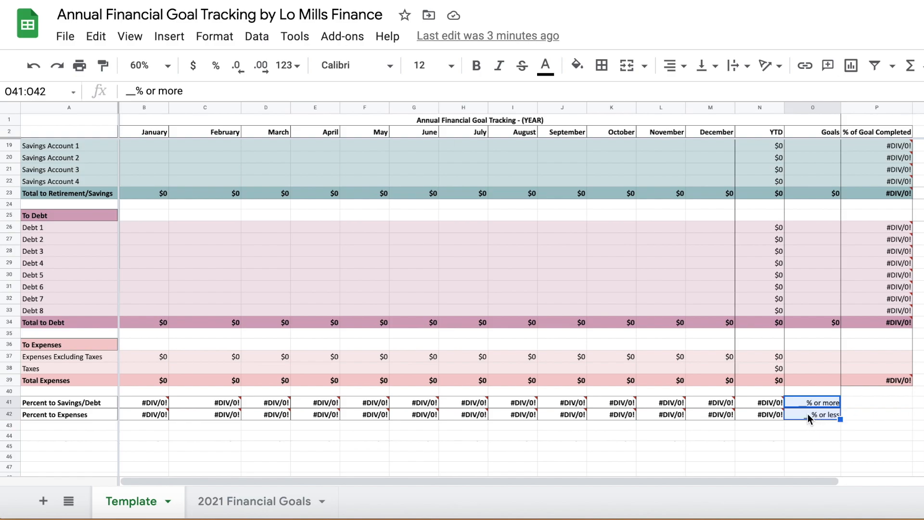
pyautogui.click(71, 109)
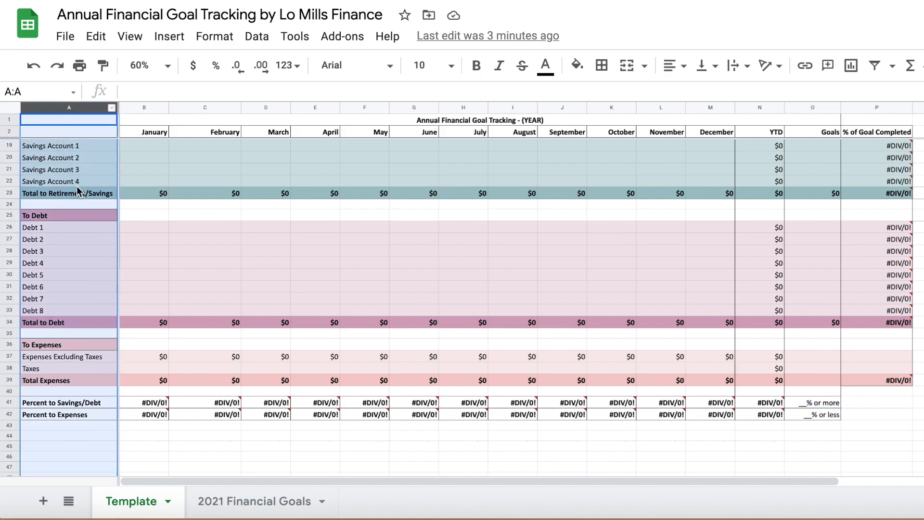
pyautogui.click(923, 251)
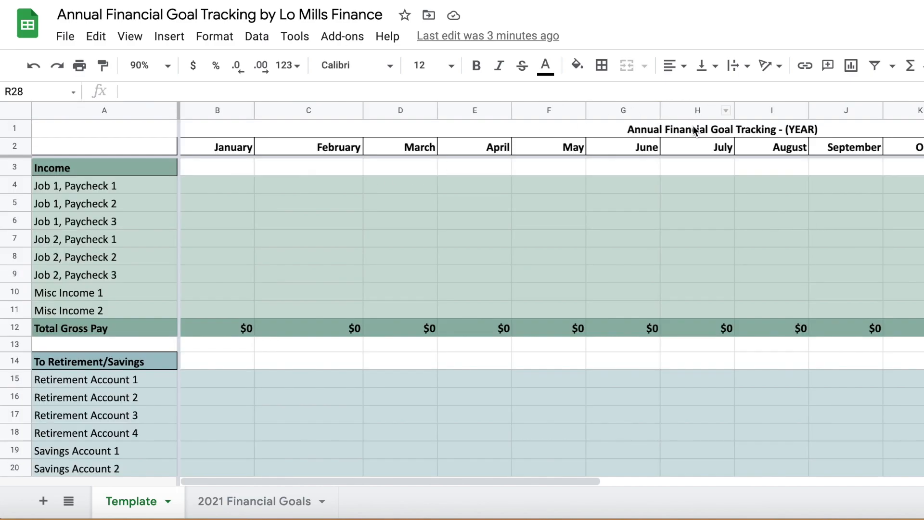
# Step: Replace the (YEAR) placeholder in the sheet's heading so it reads "Annual Financial Goal Tracking - 2021"
pyautogui.click(694, 129)
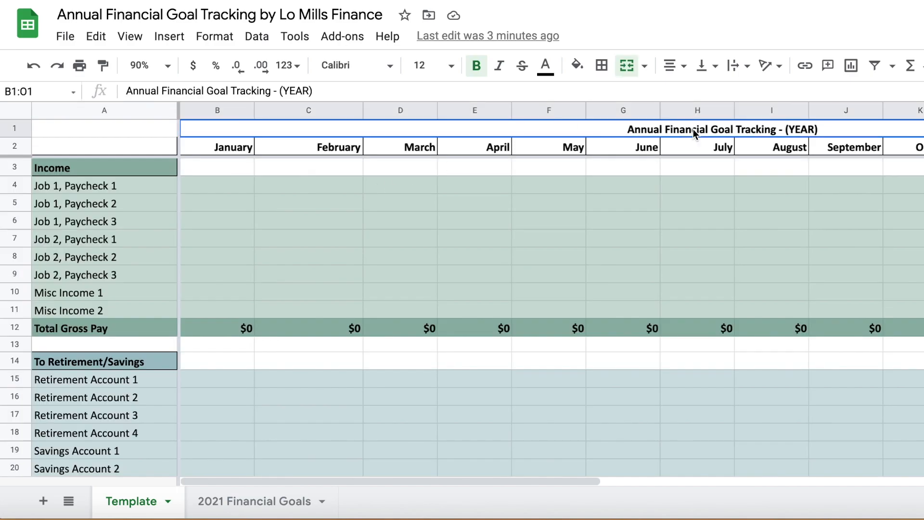
pyautogui.click(353, 91)
pyautogui.press('BackSpace')
pyautogui.press('BackSpace')
pyautogui.press('BackSpace')
pyautogui.press('BackSpace')
pyautogui.press('BackSpace')
pyautogui.press('BackSpace')
pyautogui.write('2021')
pyautogui.press('Return')
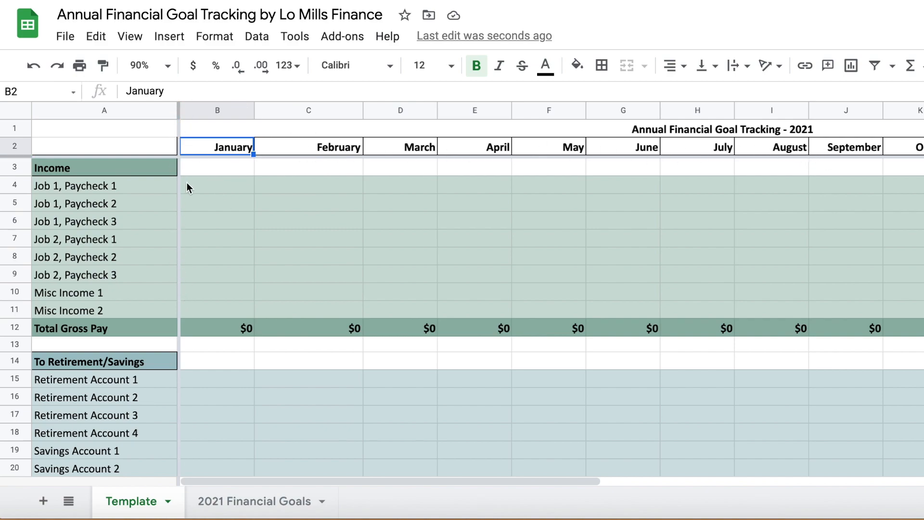
# Step: Look across the month columns to the YTD, Goals and % of Goal Completed columns, and select the Goals header
pyautogui.hscroll(10, 205, 197)
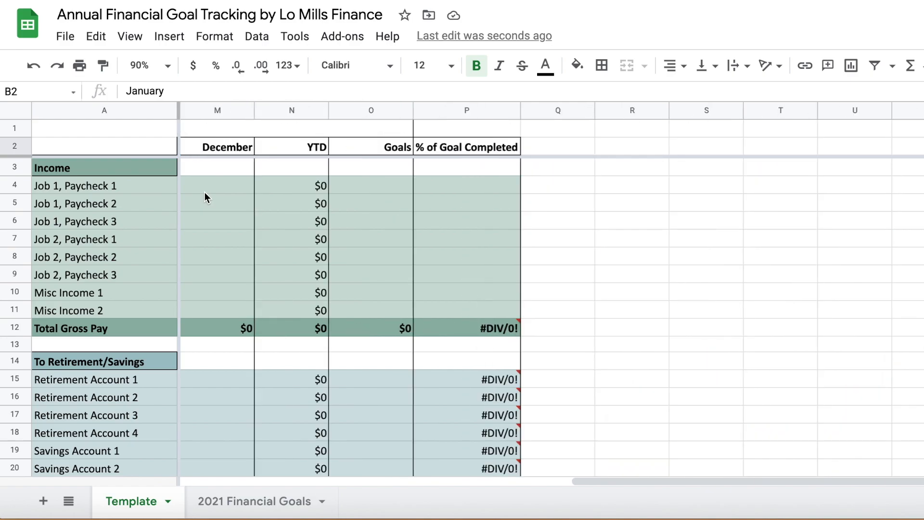
pyautogui.hscroll(-10, 204, 197)
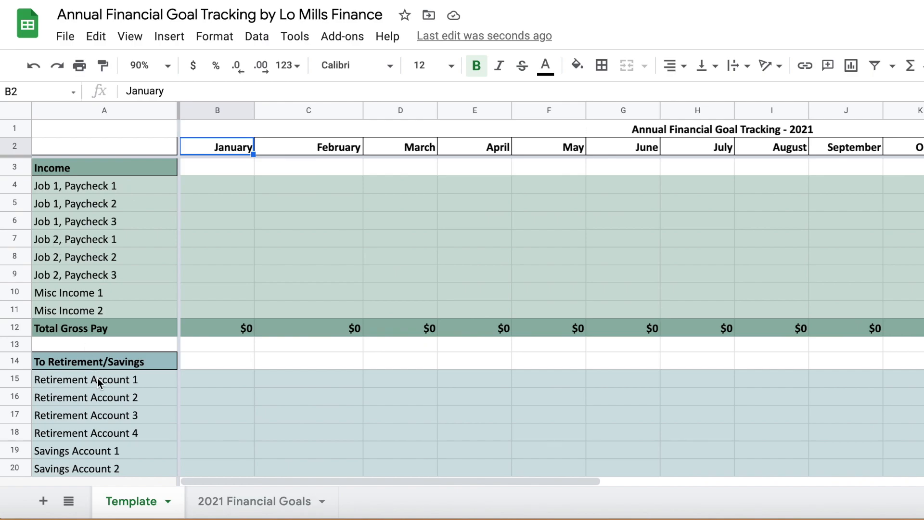
pyautogui.hscroll(4, 290, 208)
pyautogui.hscroll(3, 290, 206)
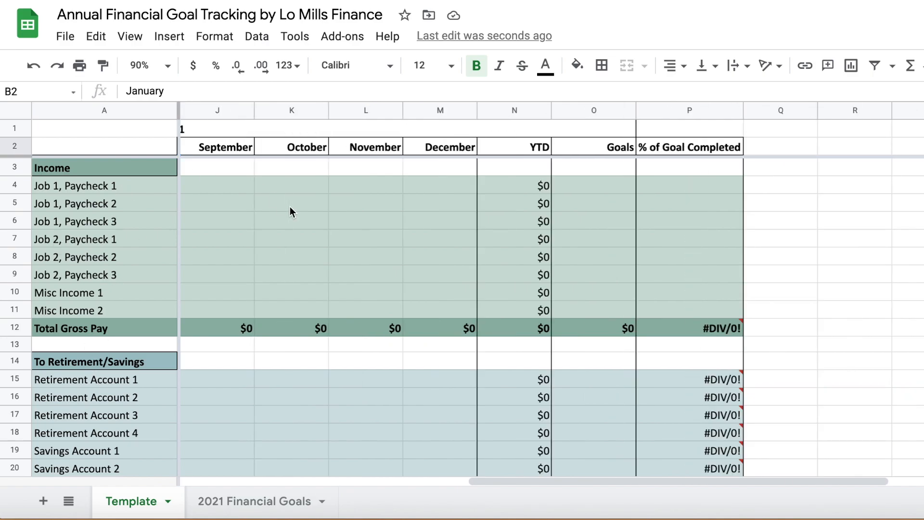
pyautogui.hscroll(2, 290, 207)
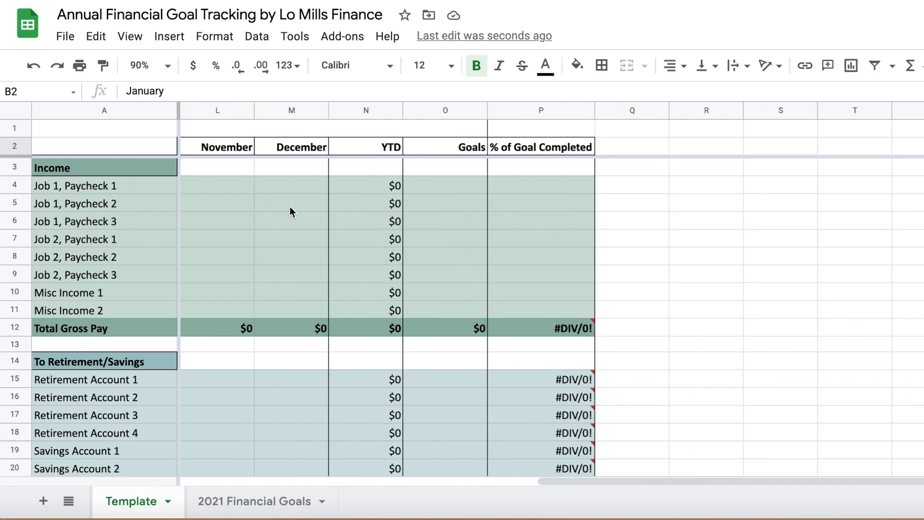
pyautogui.hscroll(2, 289, 207)
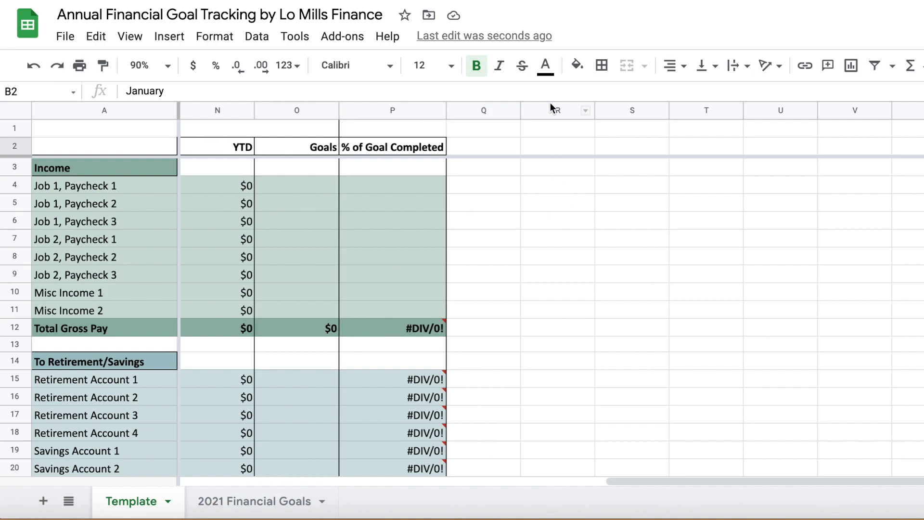
pyautogui.click(304, 150)
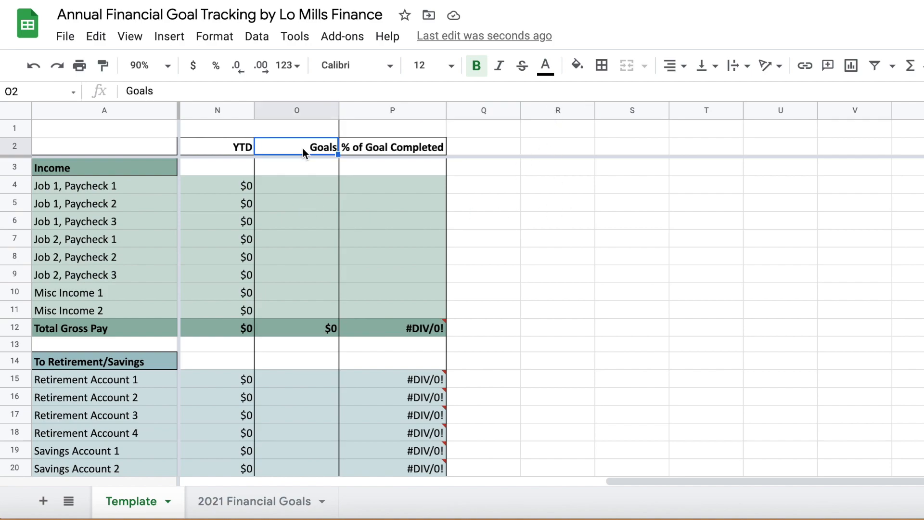
# Step: Examine the three paycheck rows for Job 1 and the three for Job 2 in the Income section
pyautogui.click(124, 192)
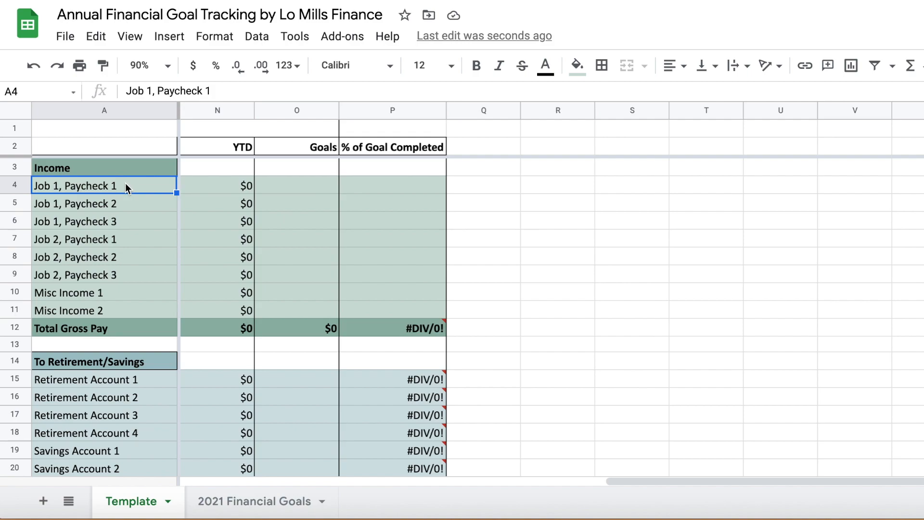
pyautogui.press('Down')
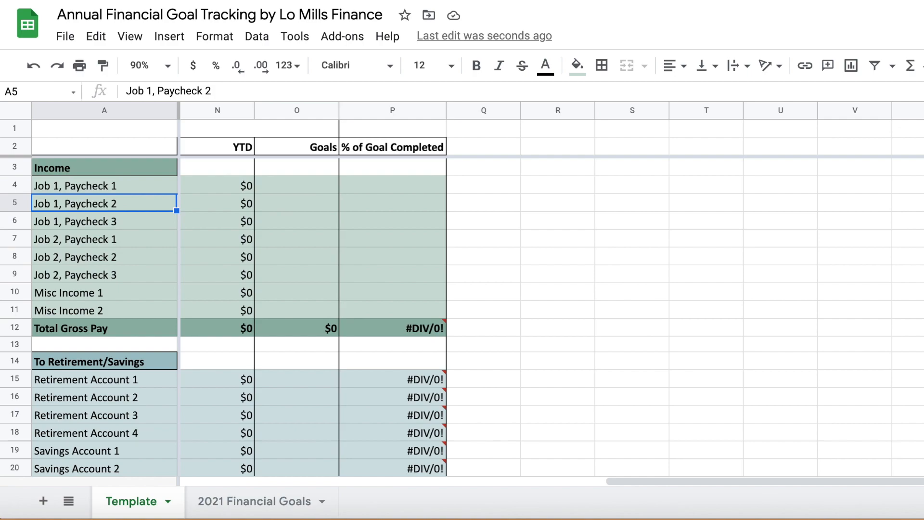
pyautogui.press('Down')
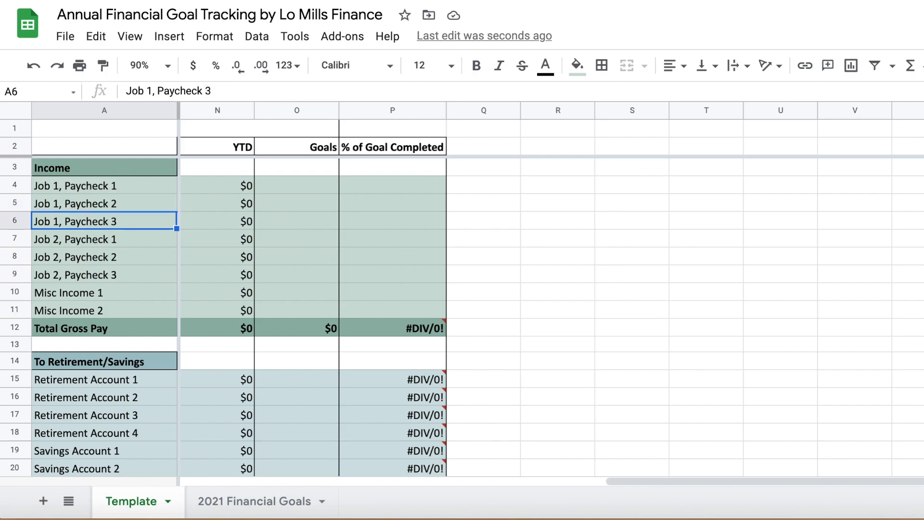
pyautogui.click(130, 238)
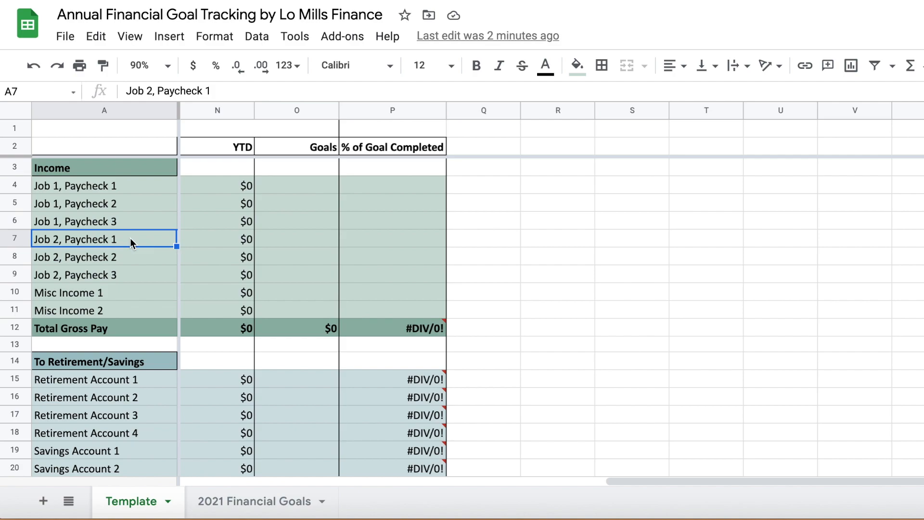
pyautogui.press('Down')
pyautogui.press('Down')
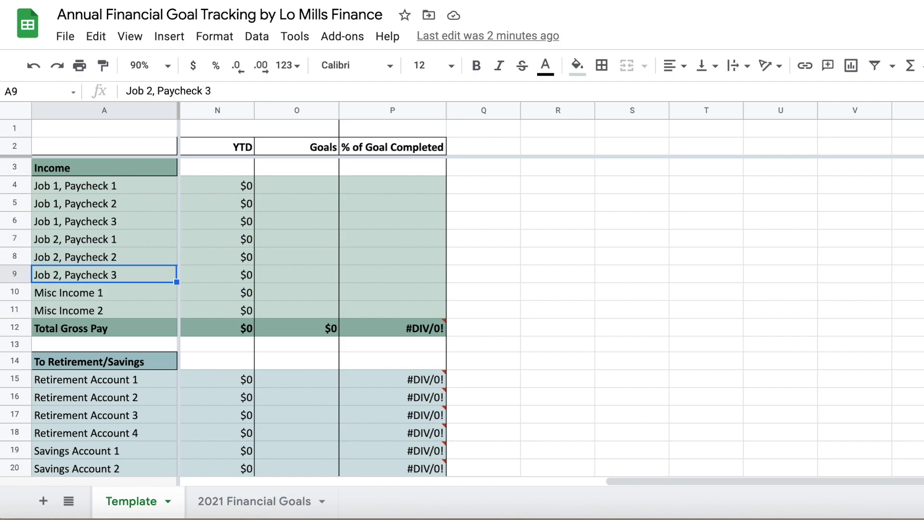
pyautogui.moveTo(131, 184); pyautogui.dragTo(131, 221)
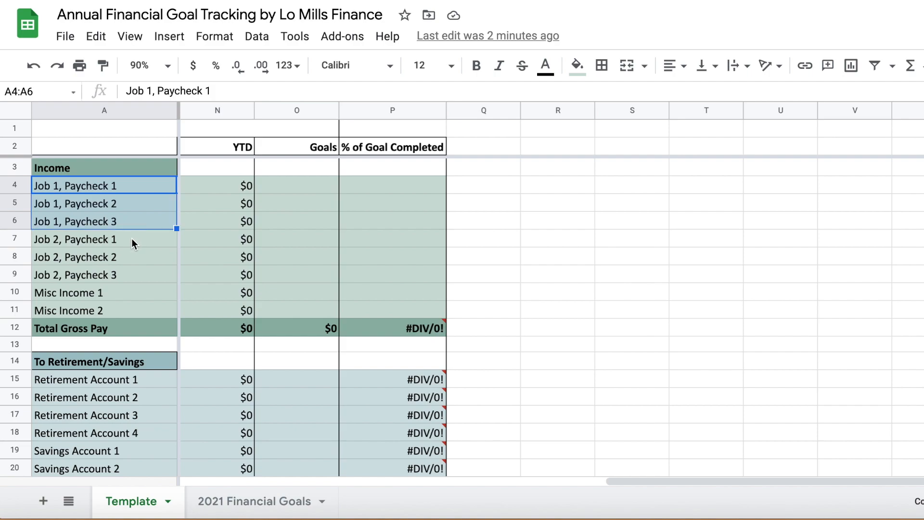
pyautogui.moveTo(132, 238); pyautogui.dragTo(126, 275)
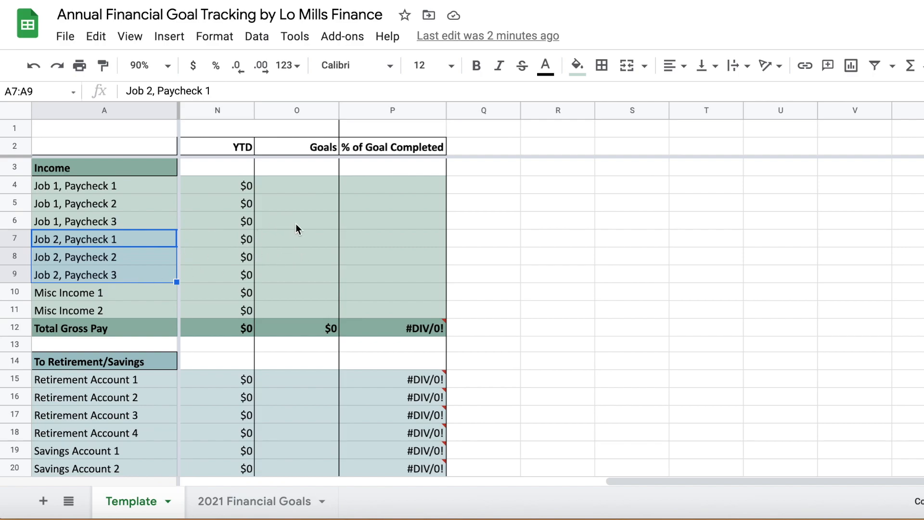
# Step: Inspect the August through November columns and November's Job 1 paycheck cells
pyautogui.hscroll(-2, 304, 227)
pyautogui.hscroll(-4, 304, 227)
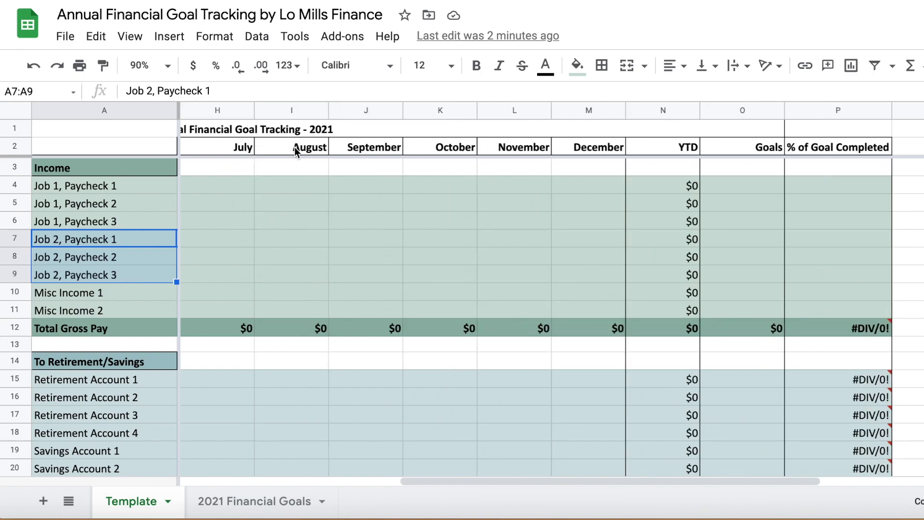
pyautogui.click(297, 113)
pyautogui.click(368, 111)
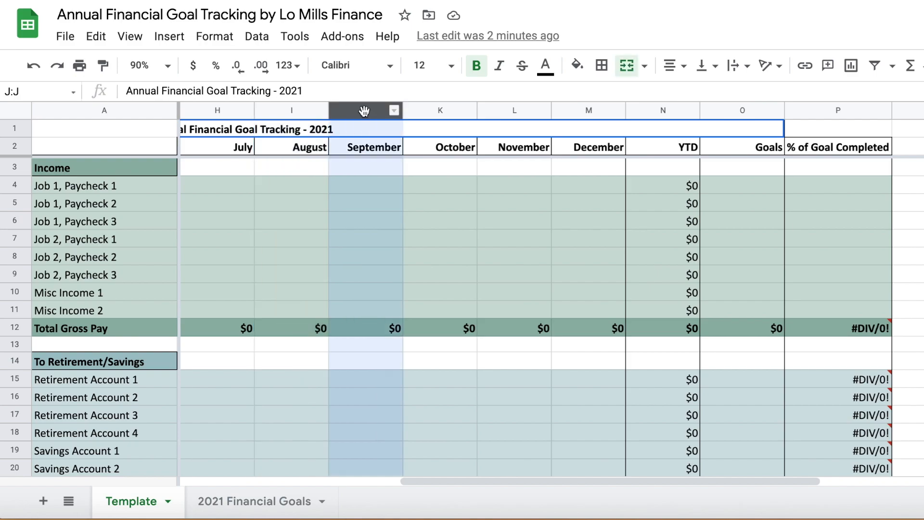
pyautogui.click(437, 111)
pyautogui.click(502, 111)
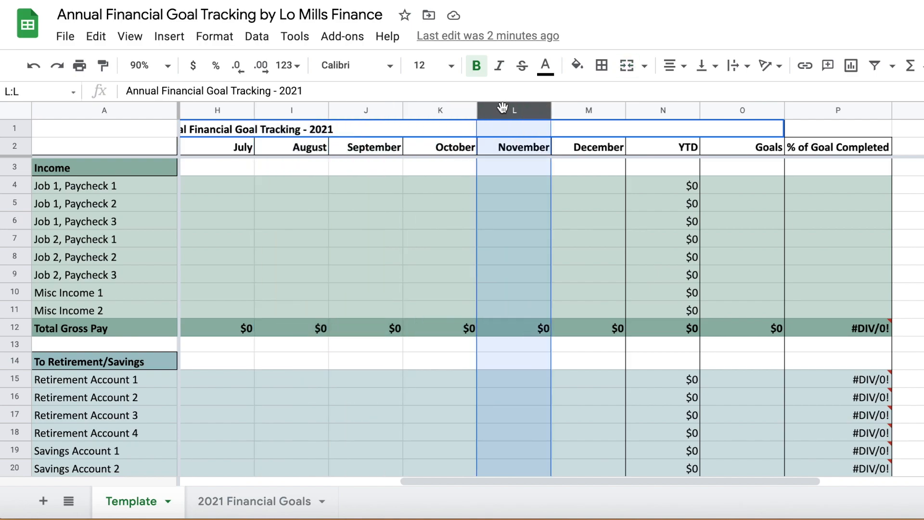
pyautogui.click(508, 192)
pyautogui.press('Down')
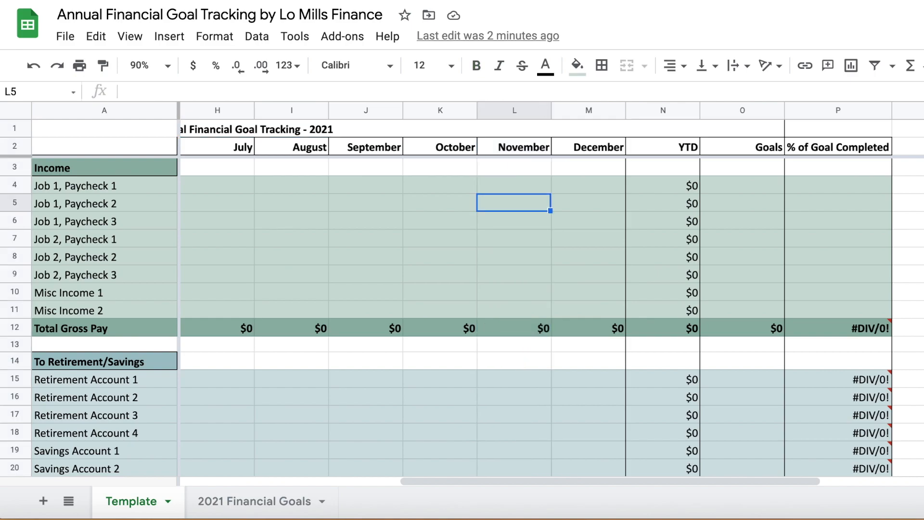
pyautogui.press('Down')
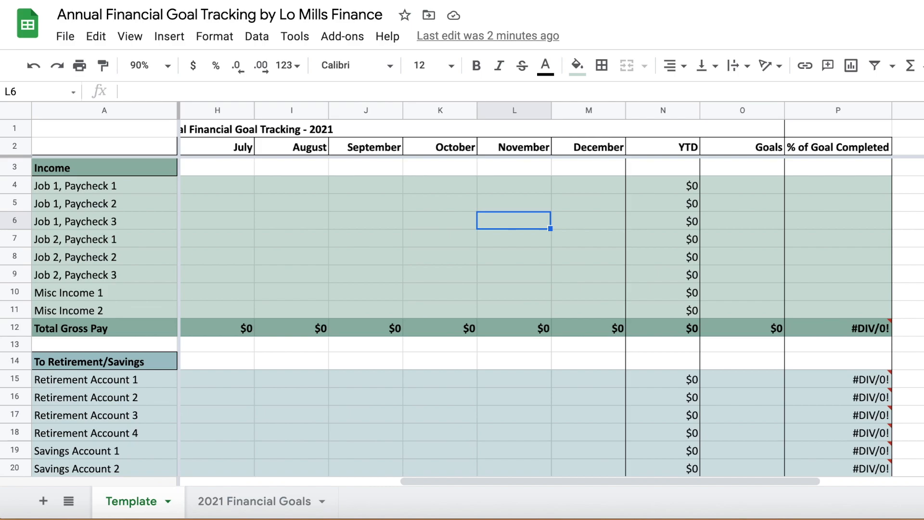
# Step: Rename the Misc Income 1 label in cell A10 to "Side Hustle"
pyautogui.click(121, 294)
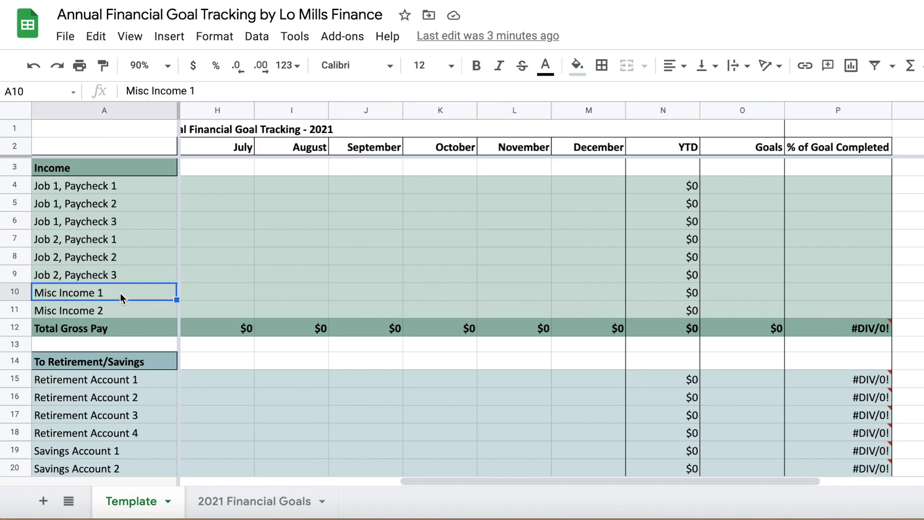
pyautogui.write('Side H')
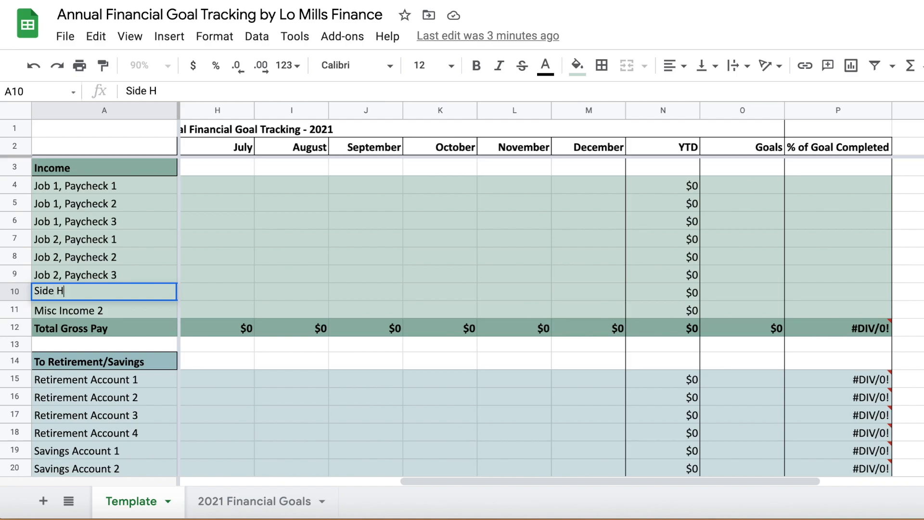
pyautogui.write('ustle')
pyautogui.press('Tab')
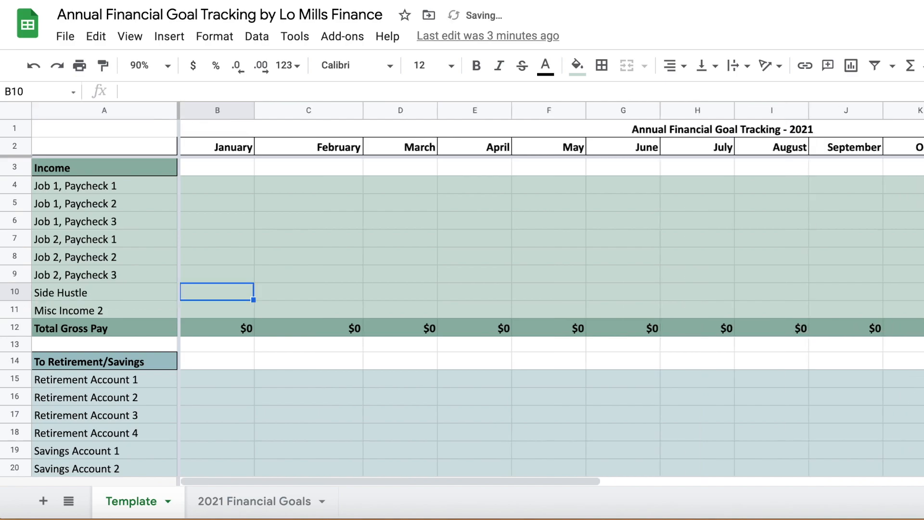
# Step: Check the YTD and goal columns for the income rows, and select the Misc Income 2 label
pyautogui.hscroll(5, 382, 257)
pyautogui.hscroll(2, 383, 257)
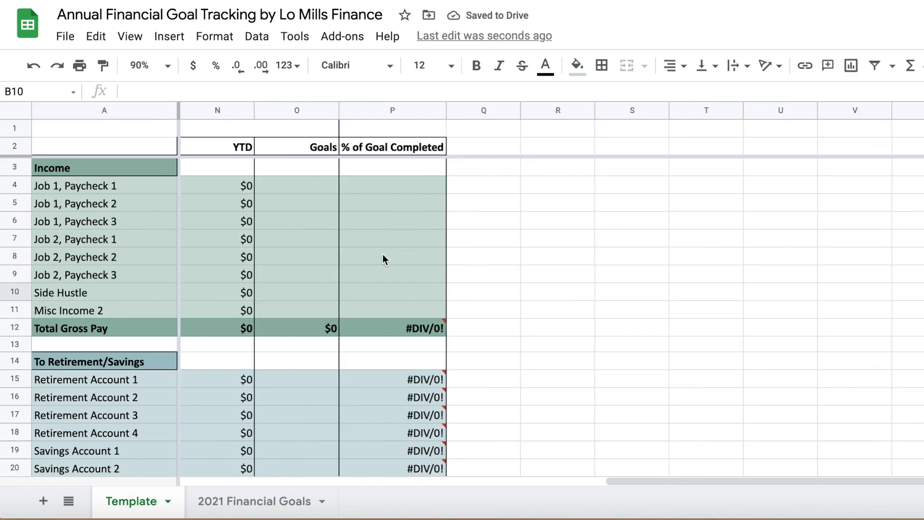
pyautogui.hscroll(-1, 371, 257)
pyautogui.click(89, 312)
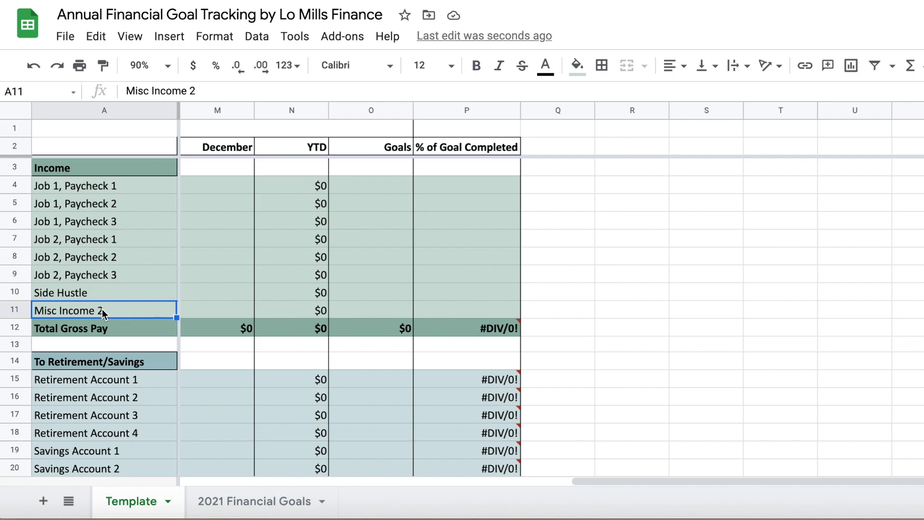
# Step: Insert a blank row above Job 2, Paycheck 1 in the Income section
pyautogui.click(101, 243)
pyautogui.rightClick(101, 243)
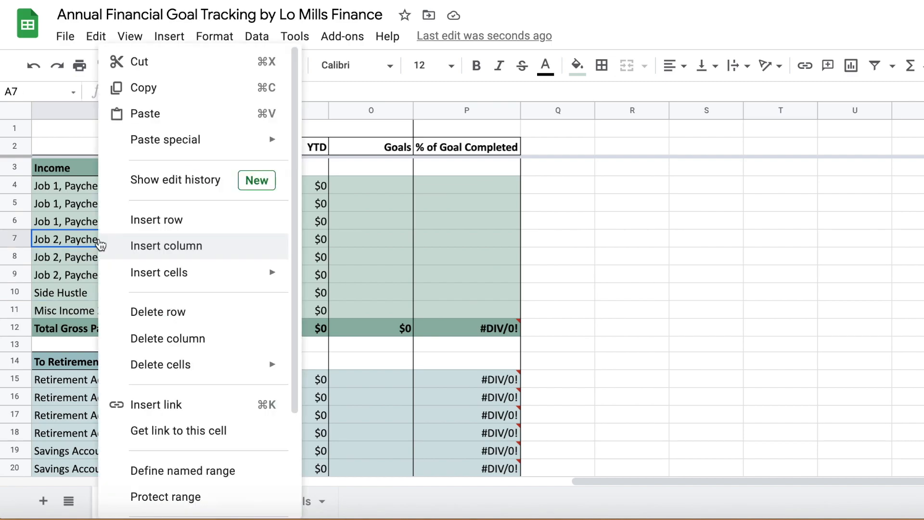
pyautogui.click(144, 228)
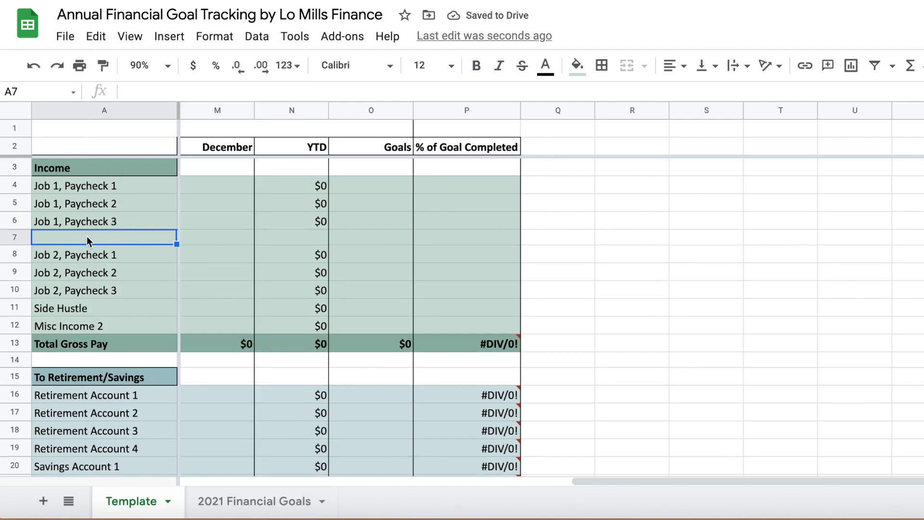
# Step: Copy the YTD sum formula from the Job 1, Paycheck 3 row into cell N7 of the blank row
pyautogui.click(286, 224)
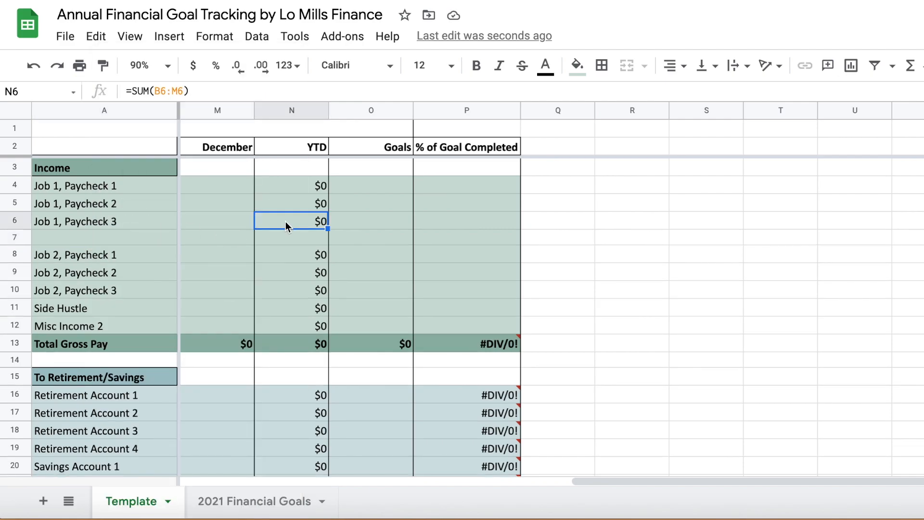
pyautogui.press('Down')
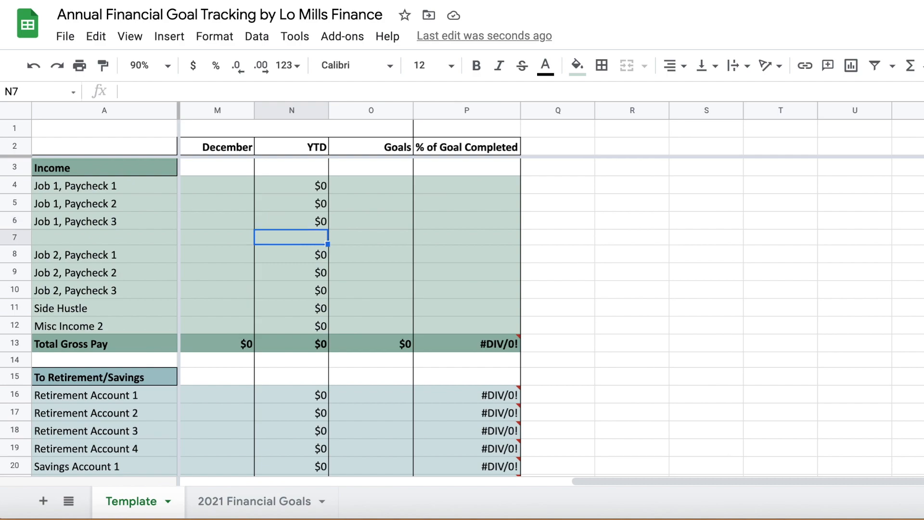
pyautogui.press('Up')
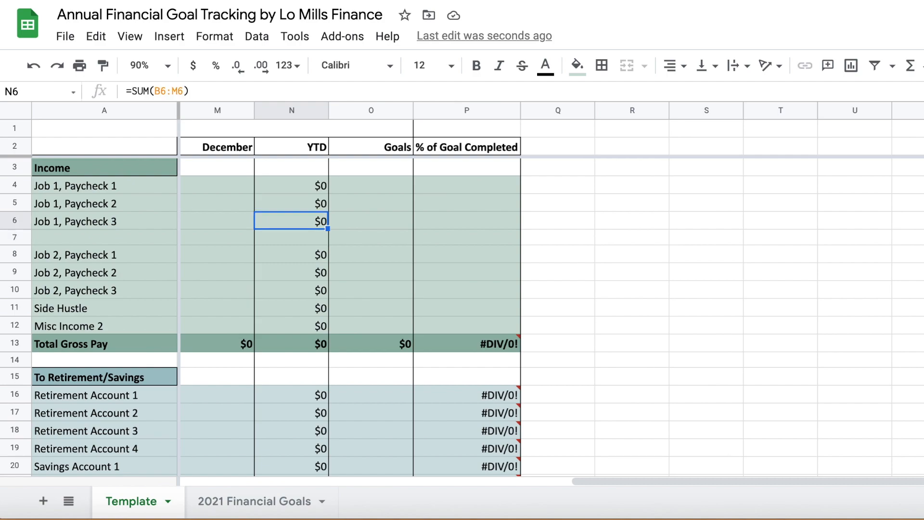
pyautogui.hotkey('ctrl', 'c')
pyautogui.press('Down')
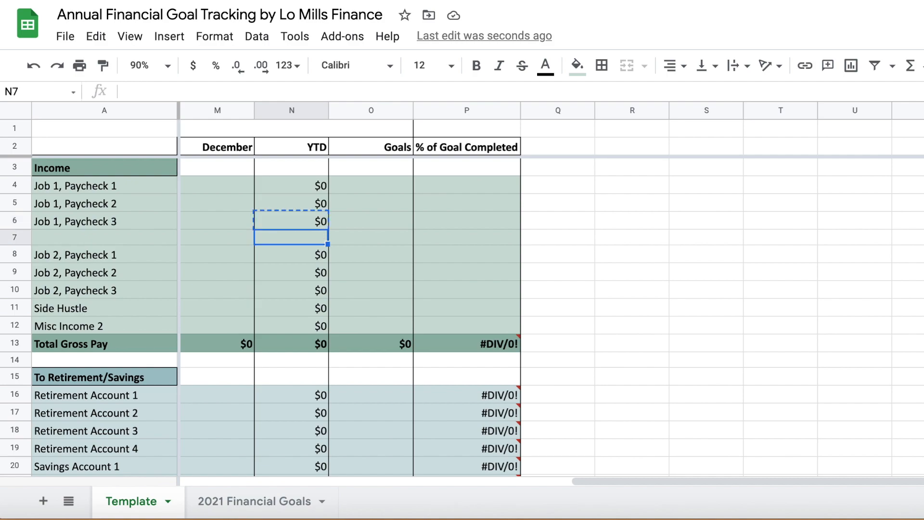
pyautogui.hotkey('ctrl', 'v')
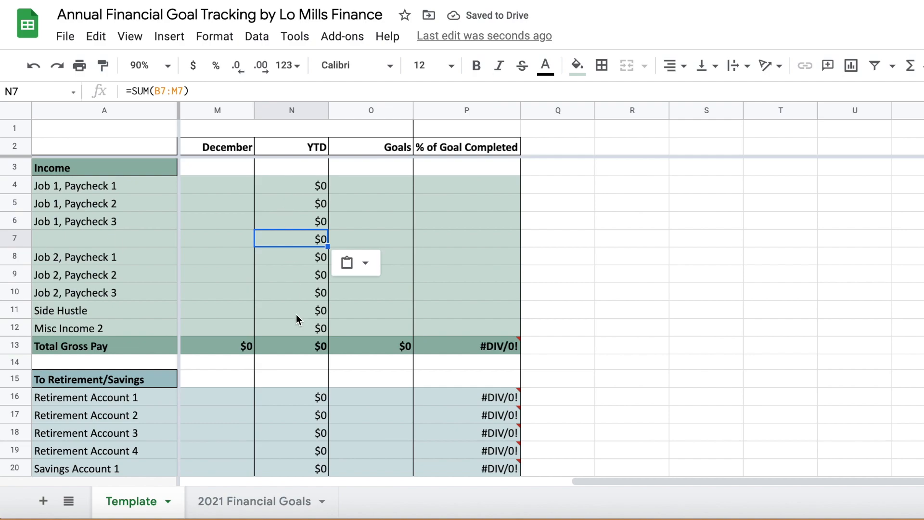
# Step: Hide rows 8 to 11, from Job 2, Paycheck 1 through Side Hustle
pyautogui.click(124, 242)
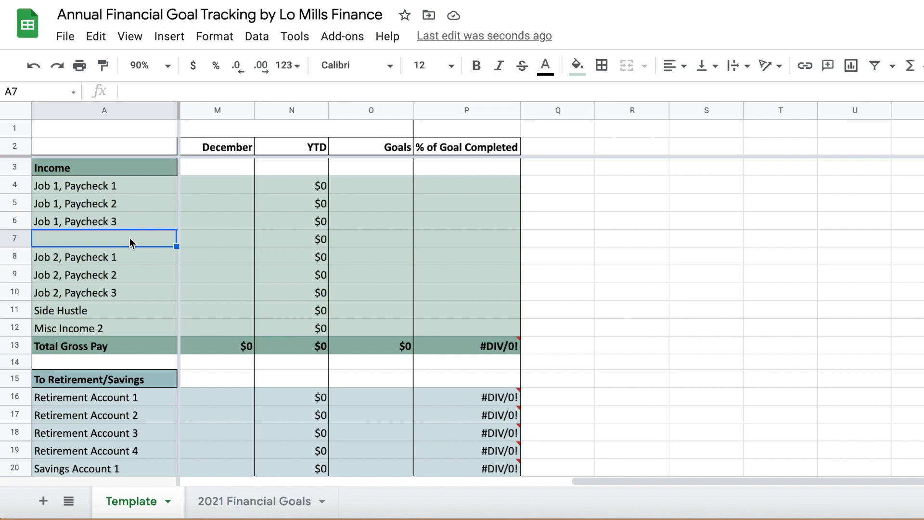
pyautogui.click(14, 240)
pyautogui.moveTo(80, 189); pyautogui.dragTo(82, 217)
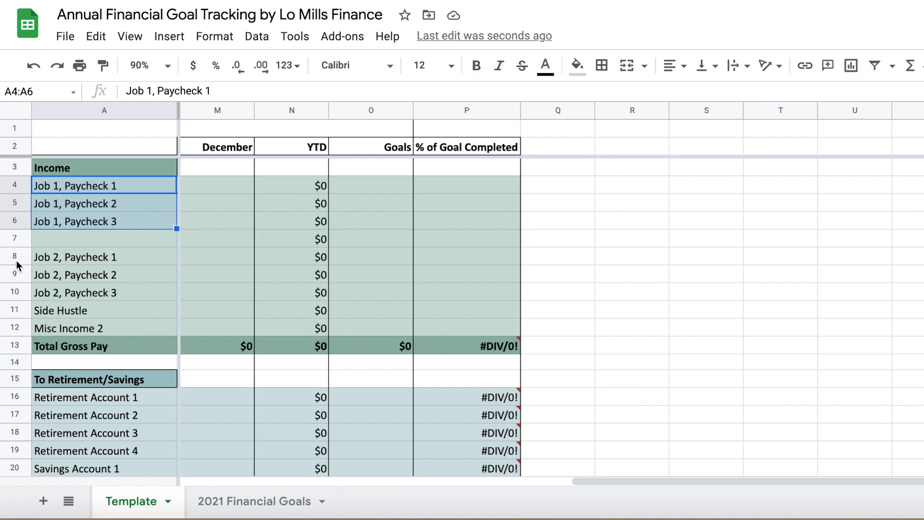
pyautogui.click(72, 240)
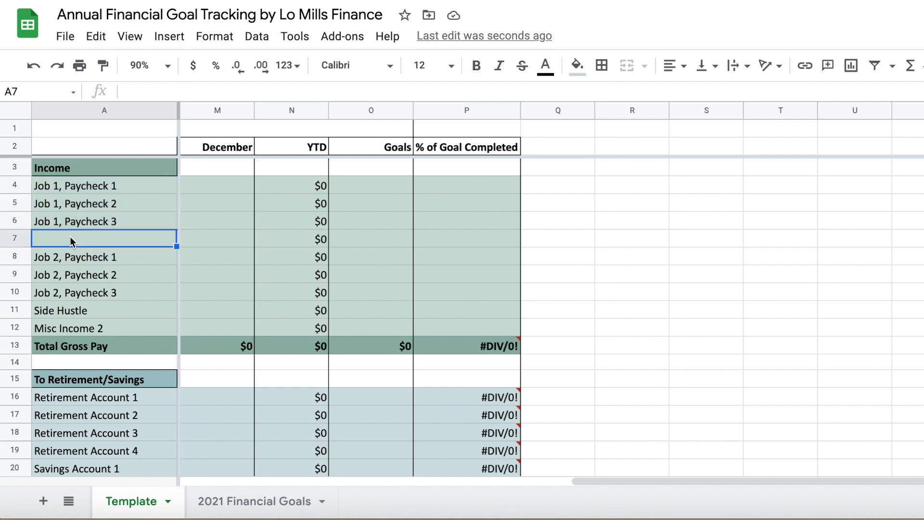
pyautogui.click(37, 326)
pyautogui.moveTo(44, 241); pyautogui.dragTo(47, 310)
pyautogui.moveTo(6, 255); pyautogui.dragTo(20, 282)
pyautogui.rightClick(20, 282)
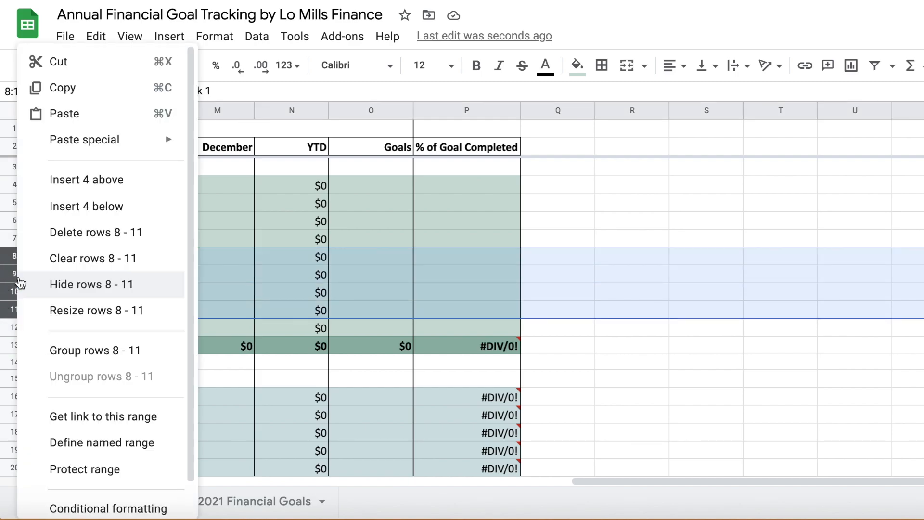
pyautogui.click(86, 289)
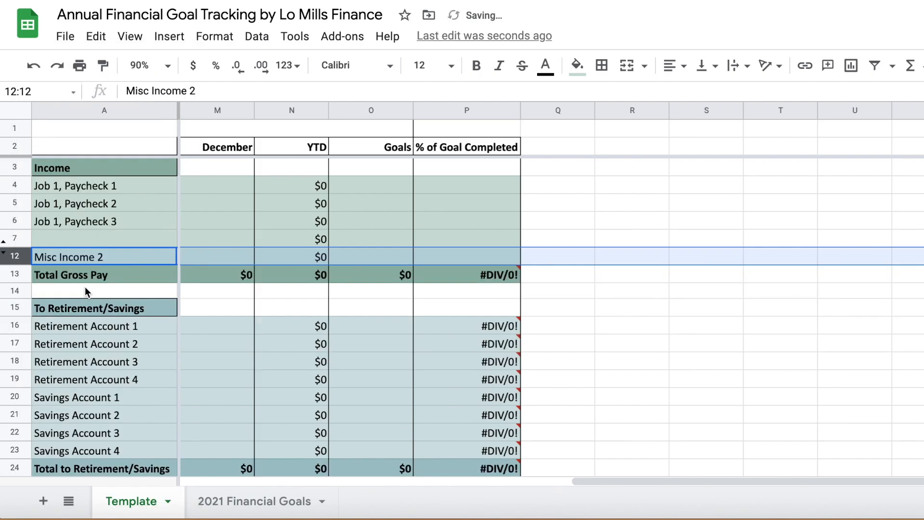
# Step: Restore the hidden income rows and remove the blank row 7
pyautogui.click(14, 239)
pyautogui.rightClick(16, 240)
pyautogui.click(53, 288)
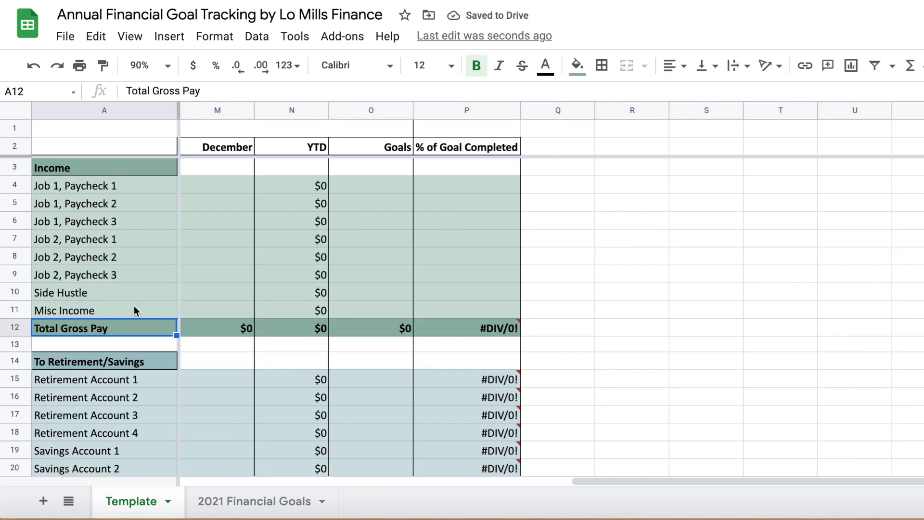
# Step: Go over the paycheck, Side Hustle and Misc Income labels in the Income section
pyautogui.click(143, 187)
pyautogui.moveTo(143, 186); pyautogui.dragTo(134, 276)
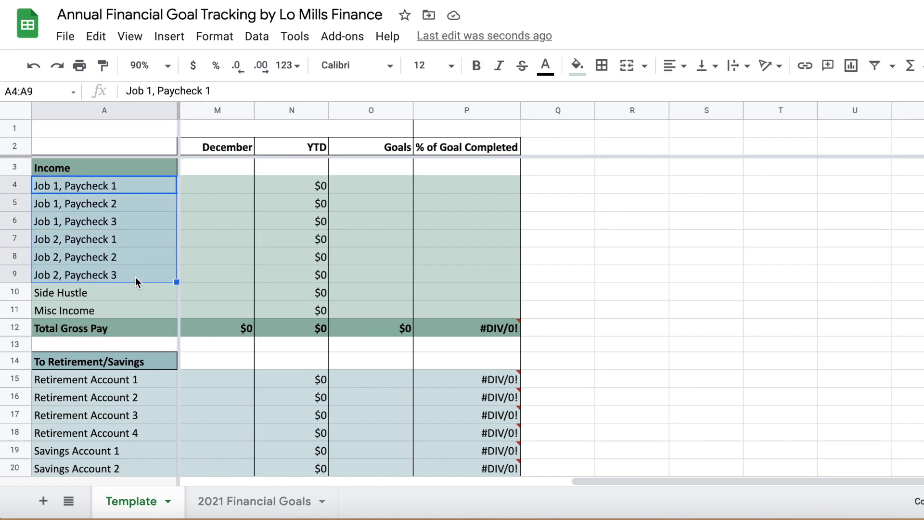
pyautogui.click(120, 295)
pyautogui.click(114, 310)
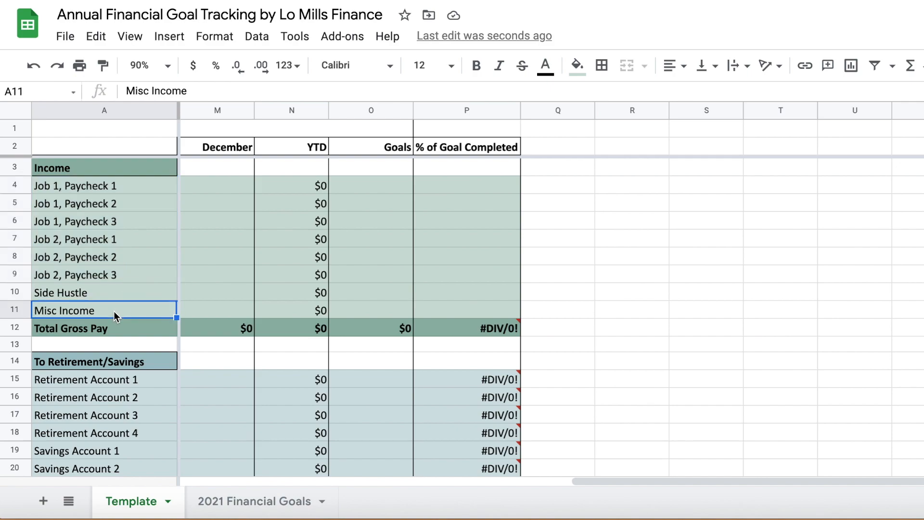
# Step: Set the annual goal for Job 1, Paycheck 1 to 26000 in cell O4
pyautogui.click(396, 182)
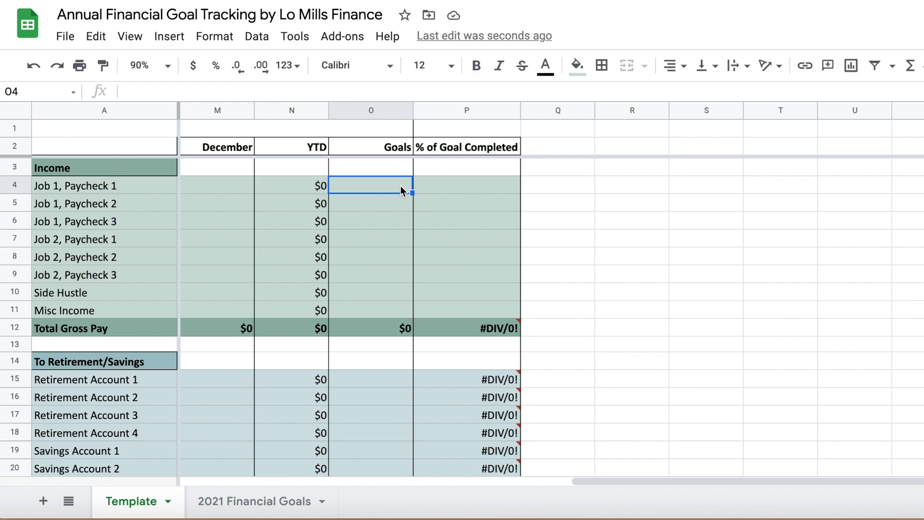
pyautogui.moveTo(387, 225); pyautogui.dragTo(386, 188)
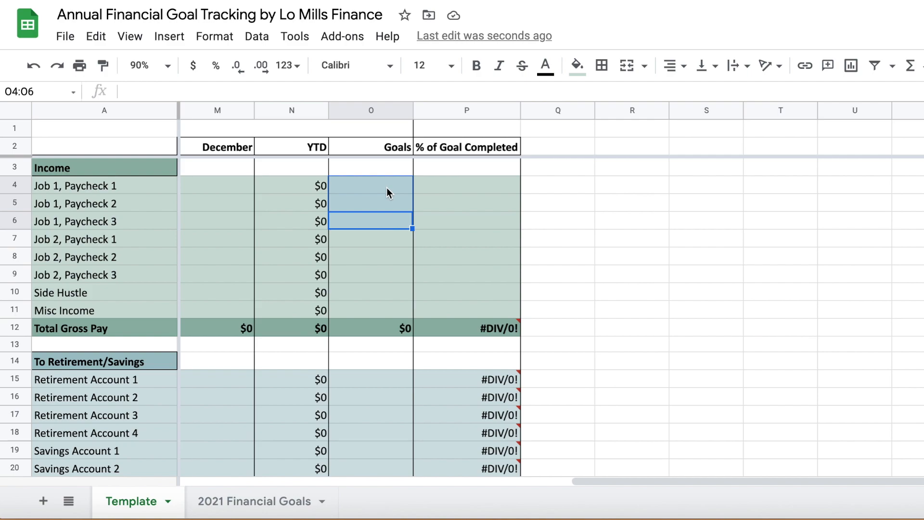
pyautogui.click(386, 188)
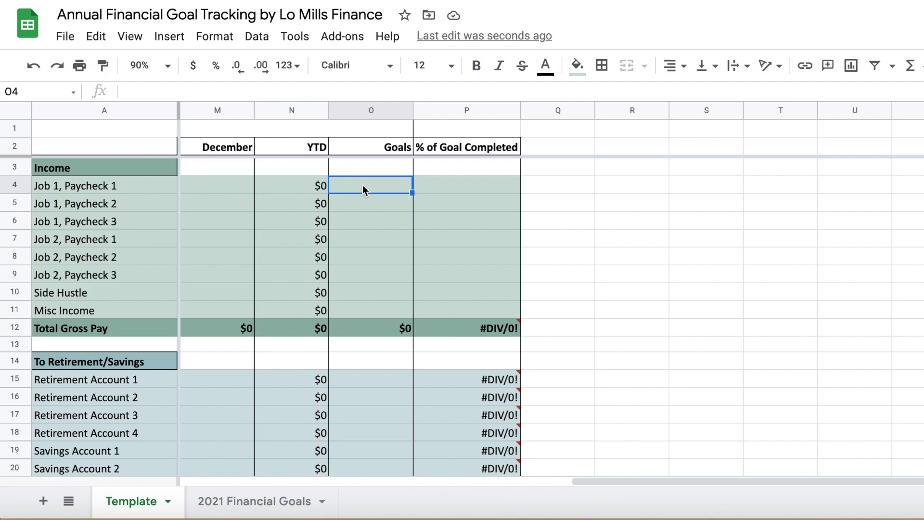
pyautogui.write('26000')
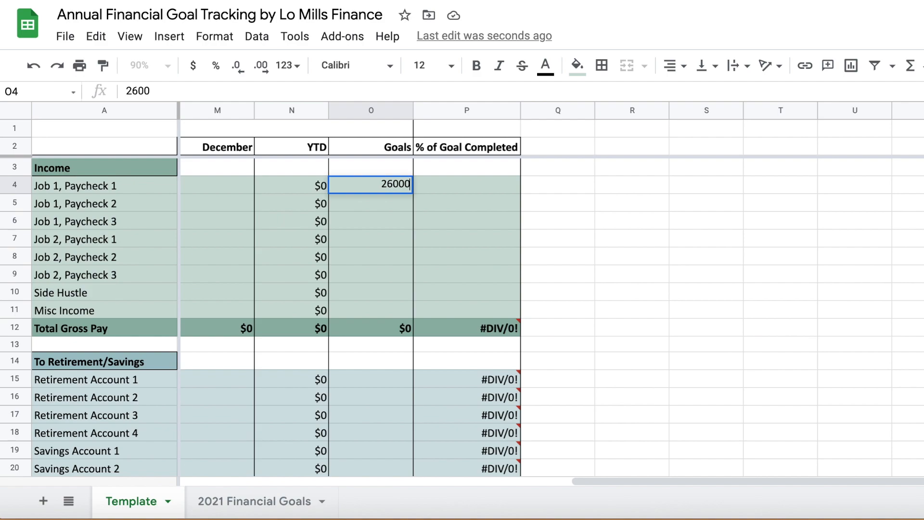
pyautogui.press('Return')
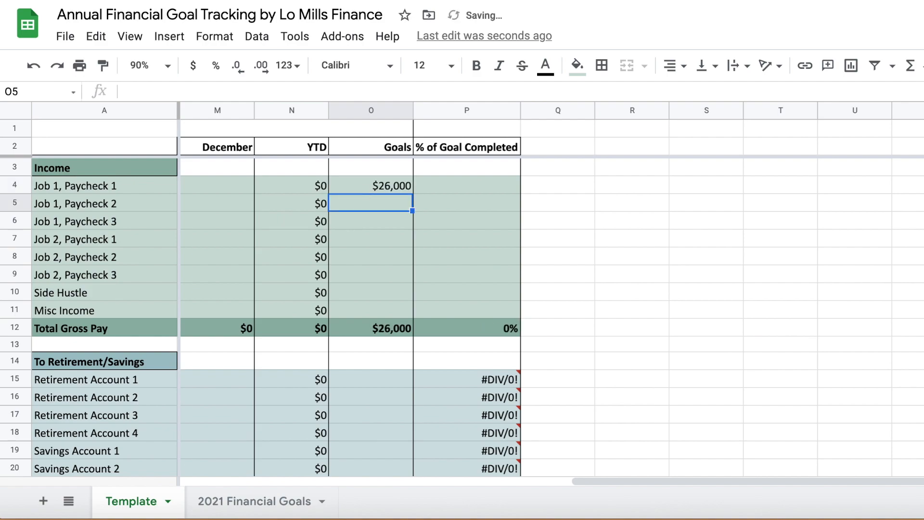
# Step: Set the annual goal for Job 2, Paycheck 1 to 39000 in cell O7
pyautogui.click(362, 235)
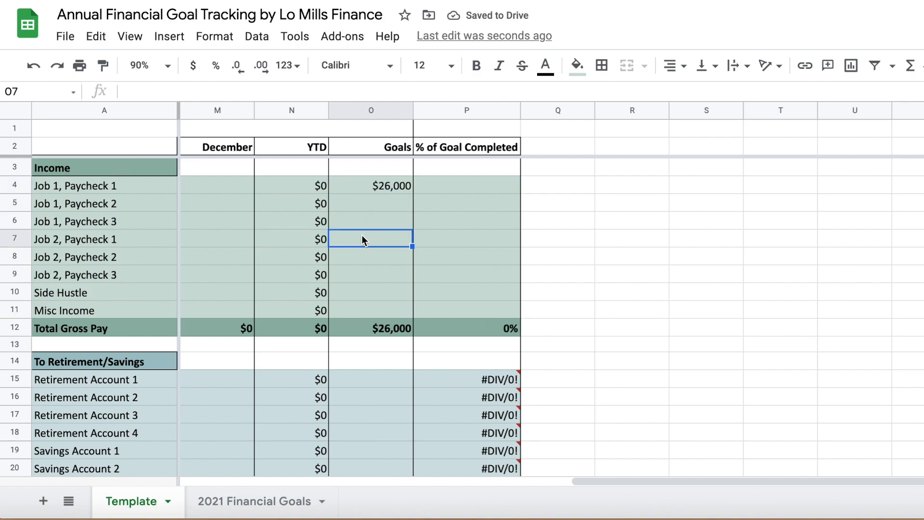
pyautogui.write('39000')
pyautogui.press('Return')
pyautogui.click(360, 238)
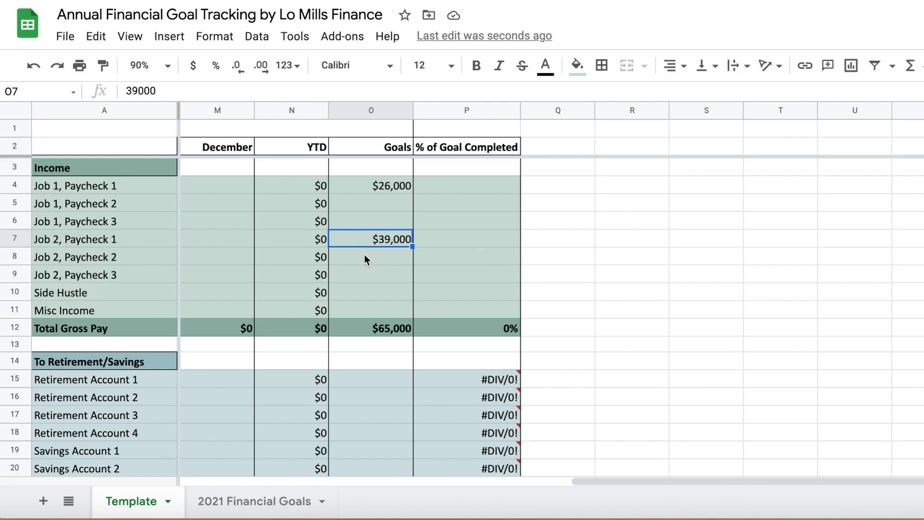
pyautogui.click(364, 258)
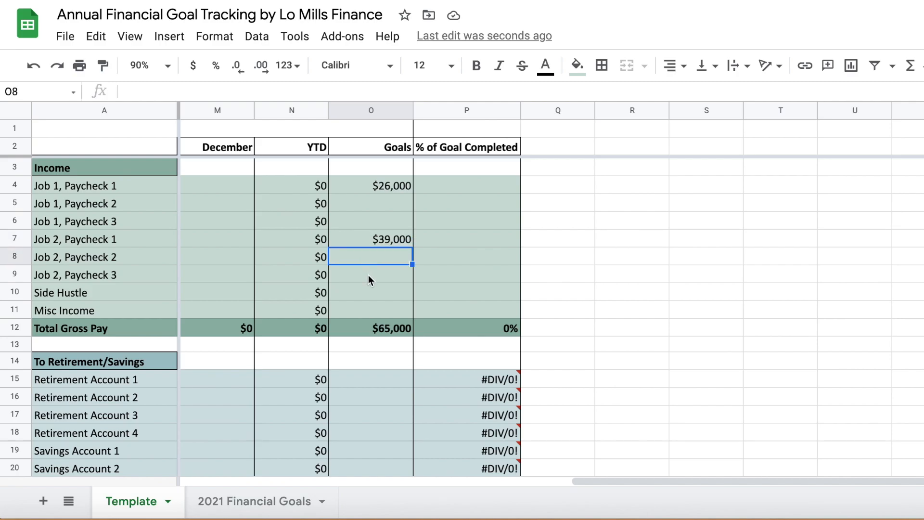
# Step: Set the Side Hustle goal to 5000 in cell O10 and check the Total Gross Pay goal
pyautogui.click(372, 294)
pyautogui.write('5000')
pyautogui.press('Return')
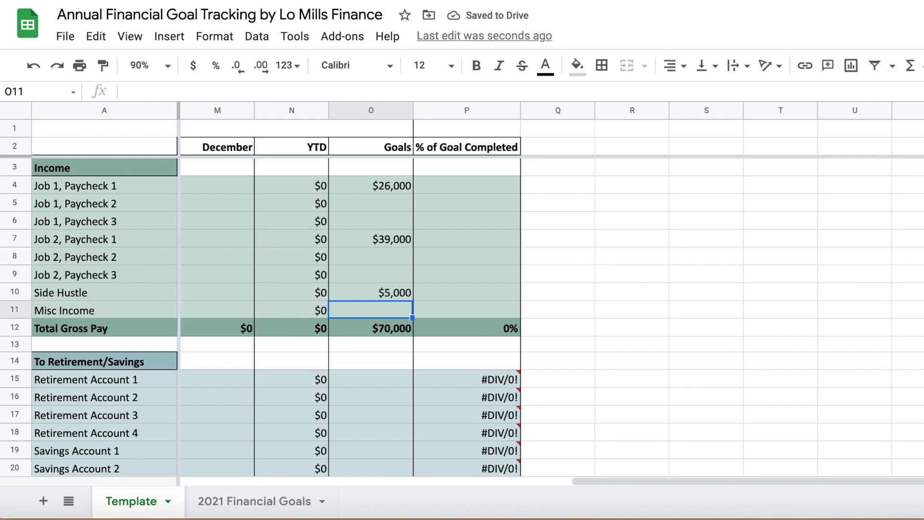
pyautogui.click(382, 327)
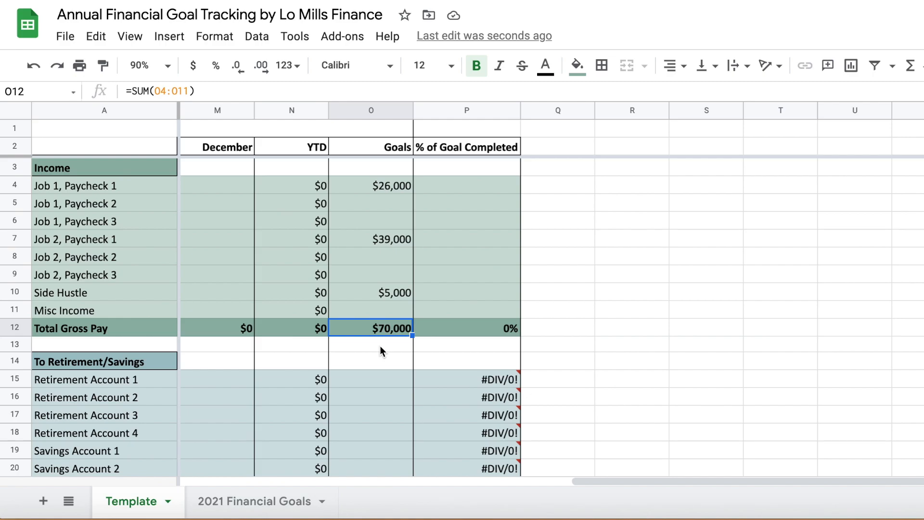
pyautogui.click(106, 329)
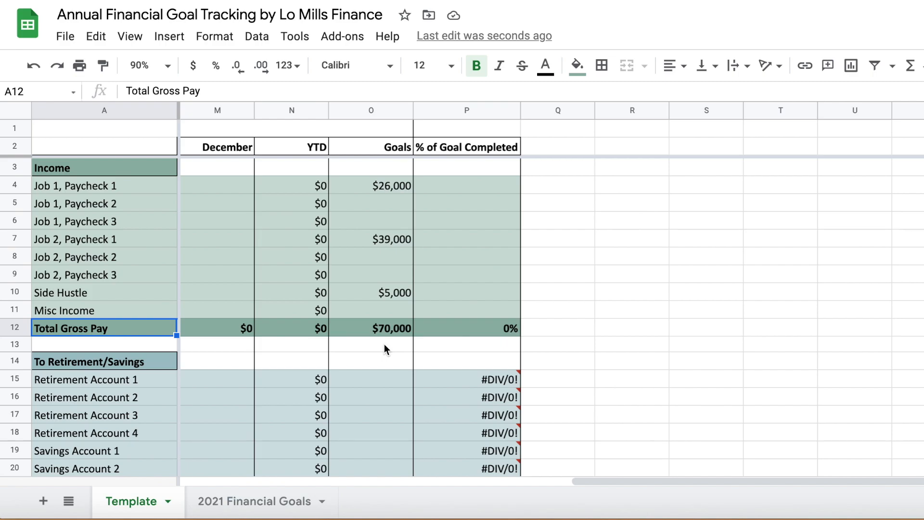
# Step: Rename the Retirement Account 1 label to "401k" and Retirement Account 2 to "Roth IRA - Spouse 1"
pyautogui.scroll(-3, 384, 344)
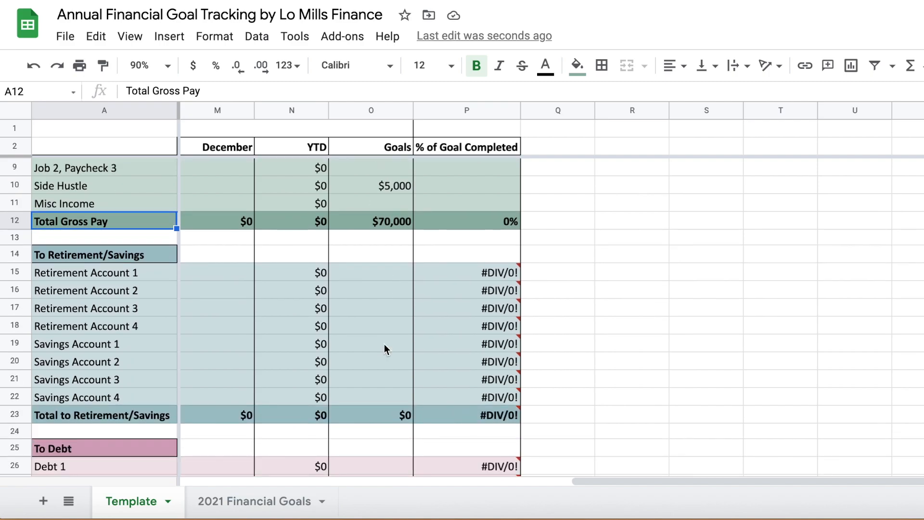
pyautogui.click(125, 276)
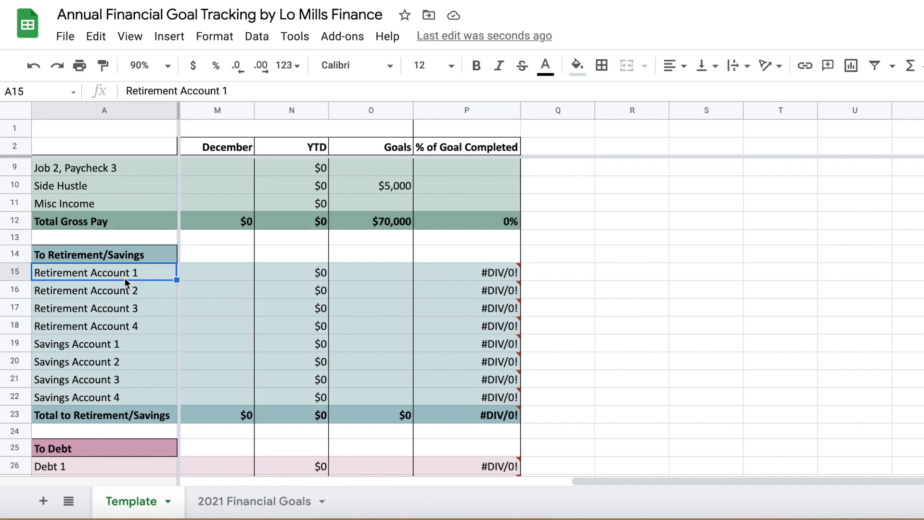
pyautogui.write('401k')
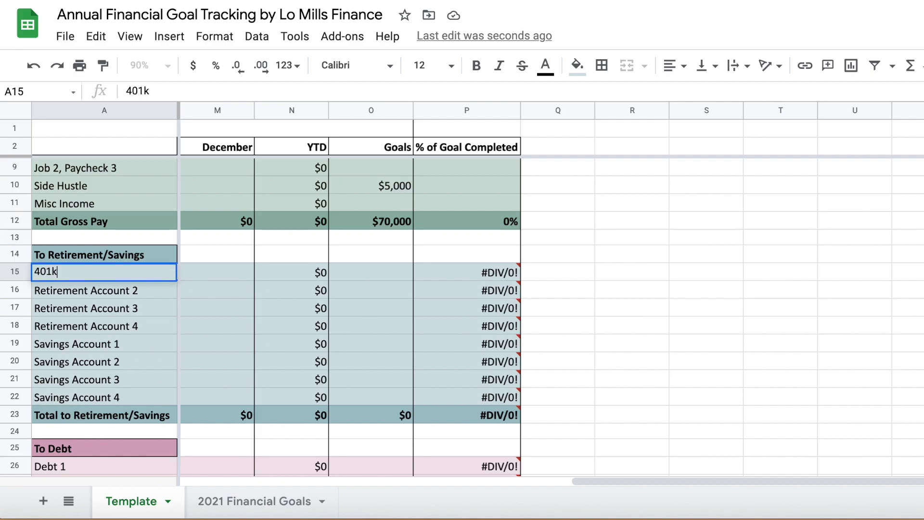
pyautogui.press('Return')
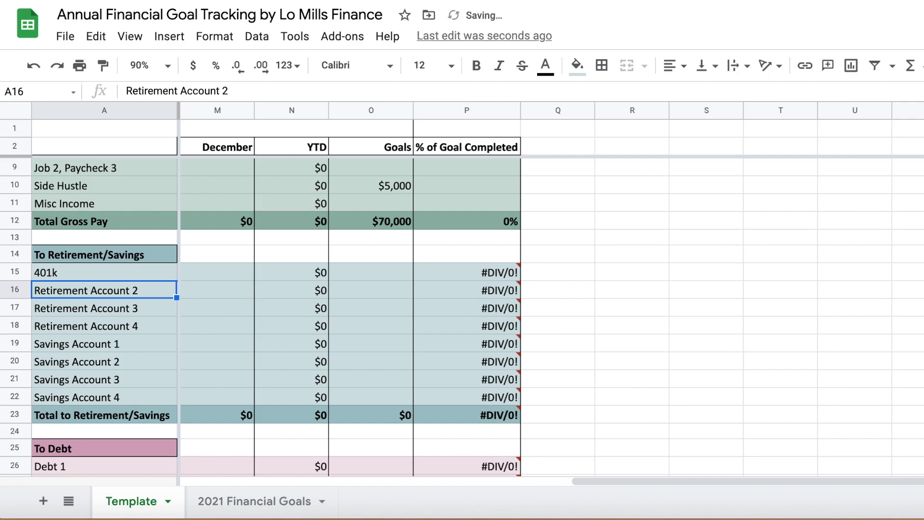
pyautogui.write('R')
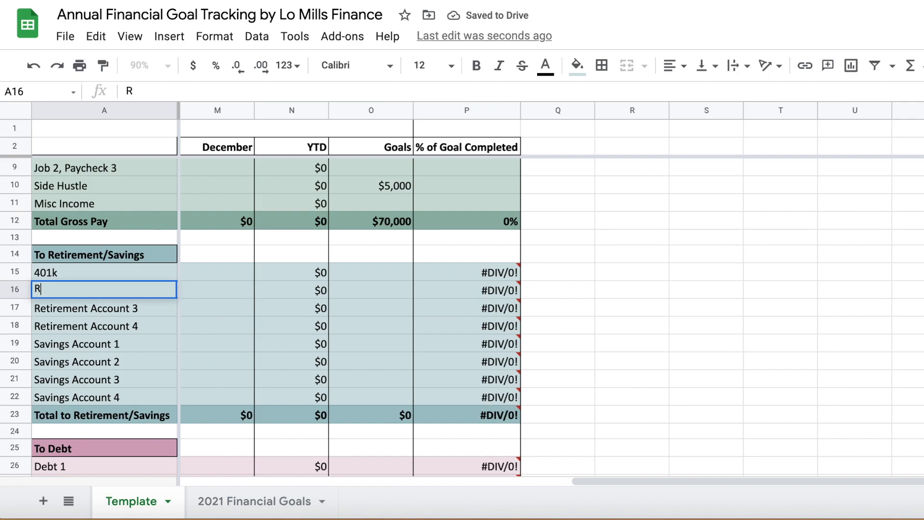
pyautogui.write('oth IRA - Spouse 1')
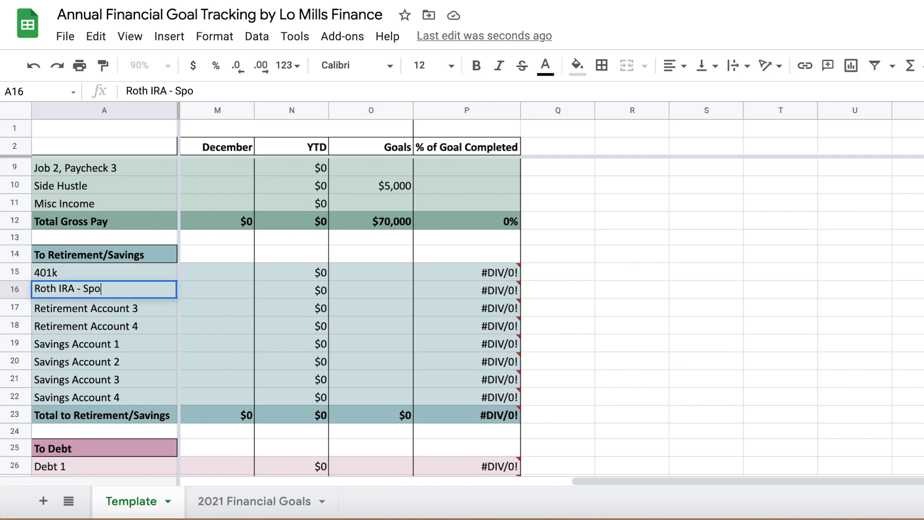
pyautogui.press('Return')
# Step: Rename the Retirement Account 3 label to "Roth IRA - Spouse 2" and clear the Retirement Account 4 label
pyautogui.write('Roth IRa')
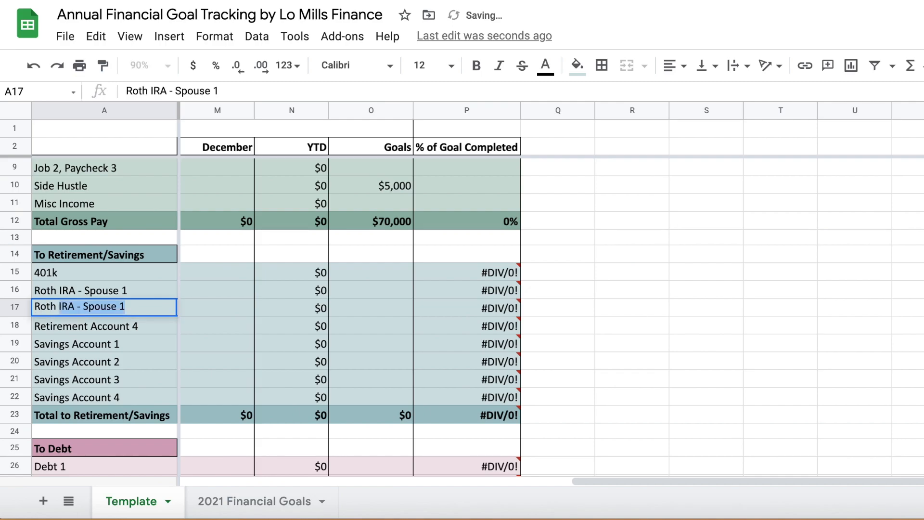
pyautogui.write(' - Spouse 2')
pyautogui.press('Return')
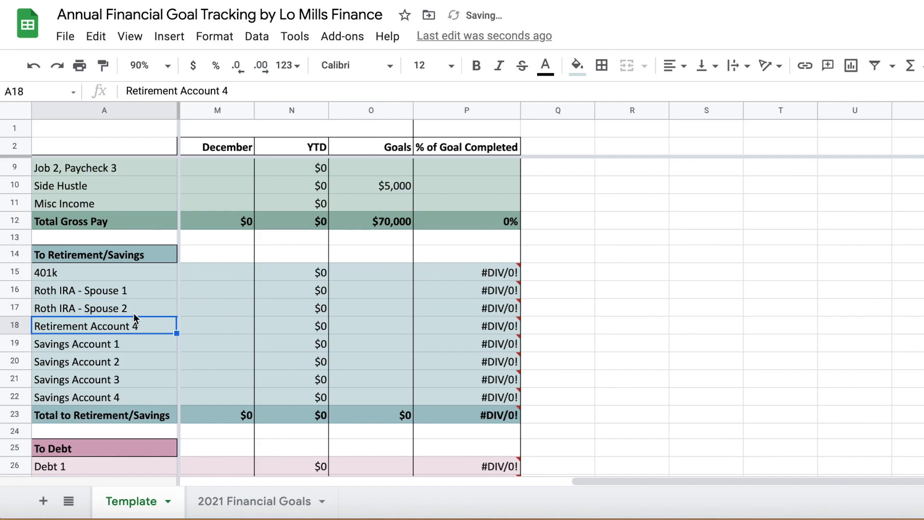
pyautogui.press('Delete')
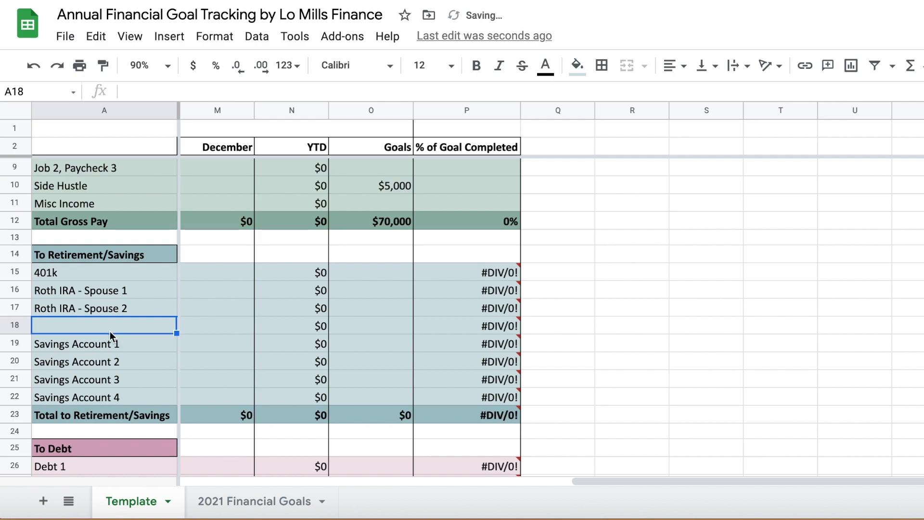
# Step: Label the empty row 18 "Emergency Fund" and rename Savings Account 1 to "Emergency Fund 2"
pyautogui.click(97, 340)
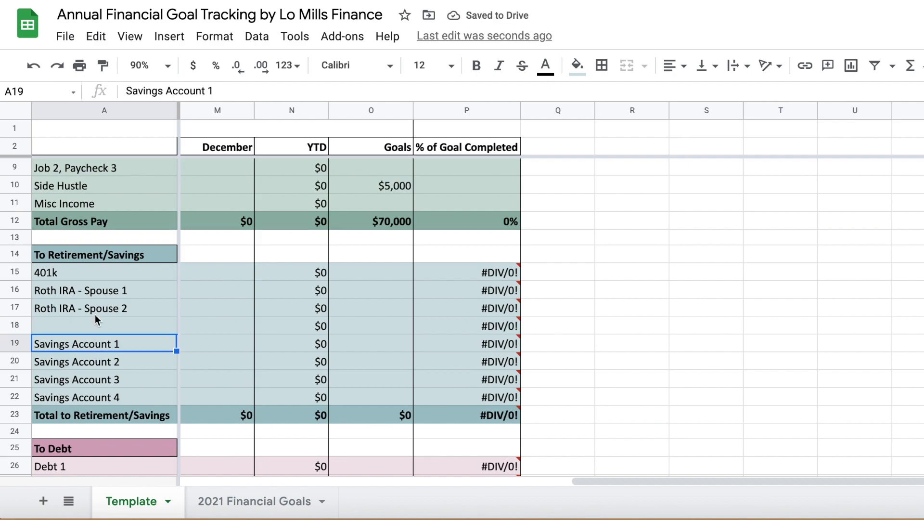
pyautogui.click(95, 318)
pyautogui.write('Emergency Fund')
pyautogui.press('Return')
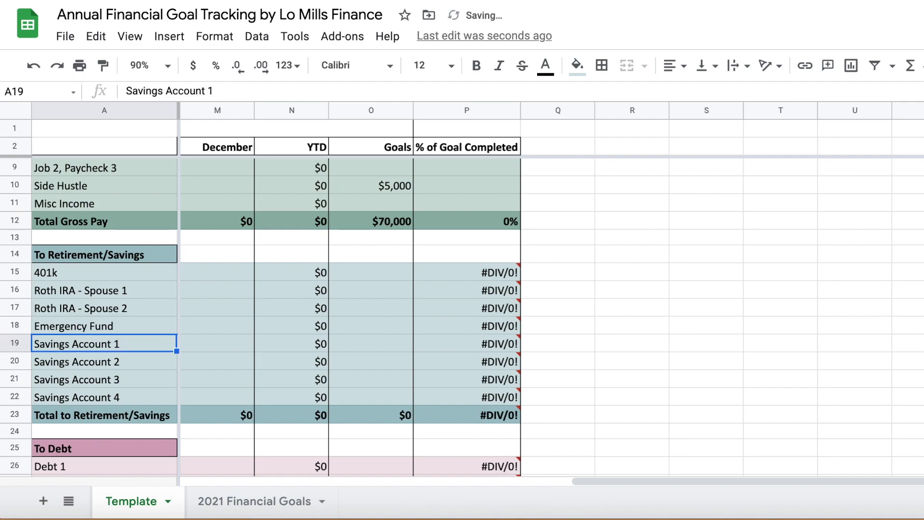
pyautogui.write('E')
pyautogui.press('Return')
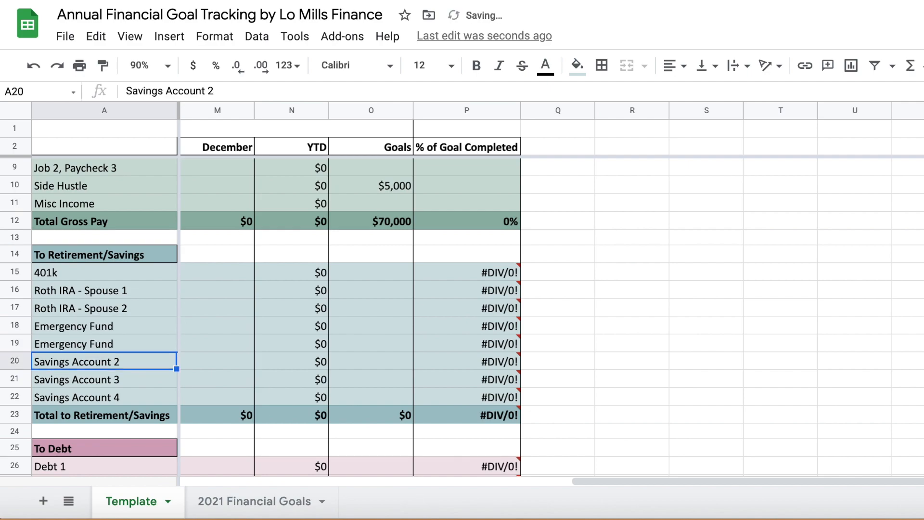
pyautogui.doubleClick(133, 341)
pyautogui.write('2')
pyautogui.press('Return')
# Step: Hide the unused Savings Account 2, 3 and 4 rows (rows 20 to 22)
pyautogui.moveTo(19, 363); pyautogui.dragTo(18, 396)
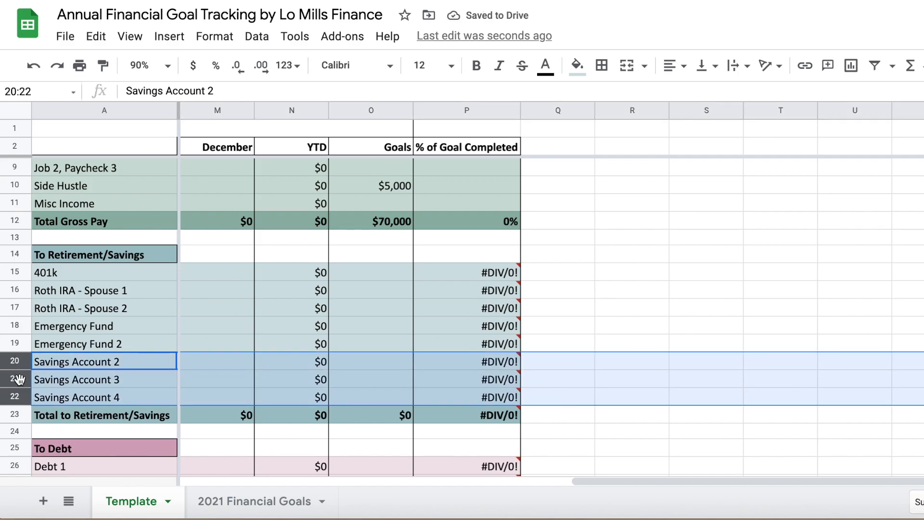
pyautogui.rightClick(19, 379)
pyautogui.click(104, 286)
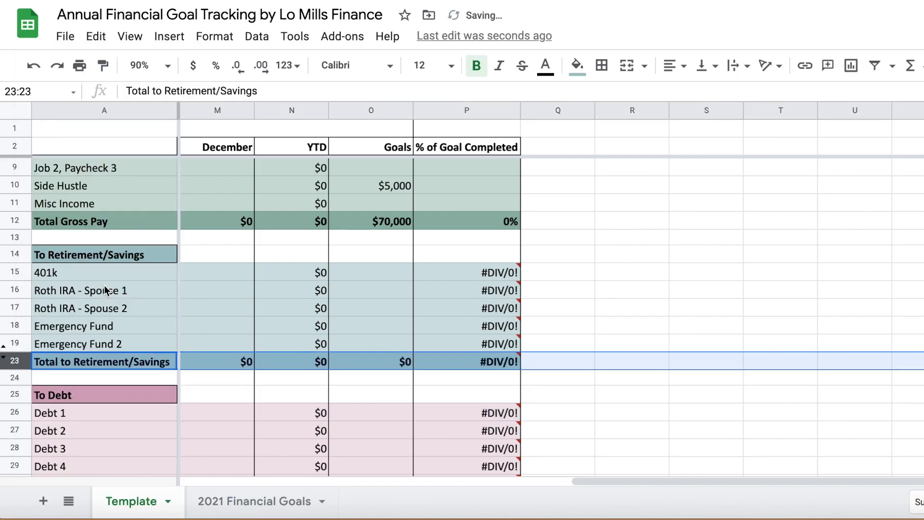
pyautogui.click(358, 241)
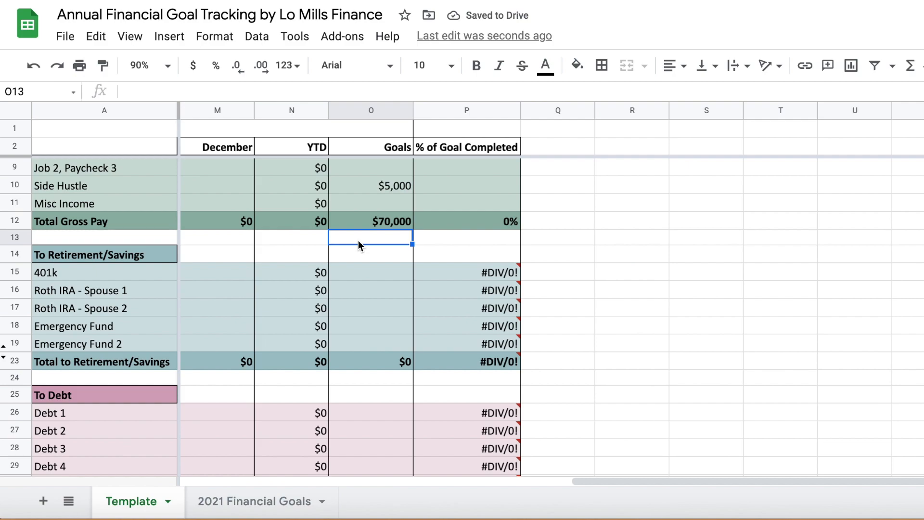
pyautogui.click(151, 255)
pyautogui.click(139, 400)
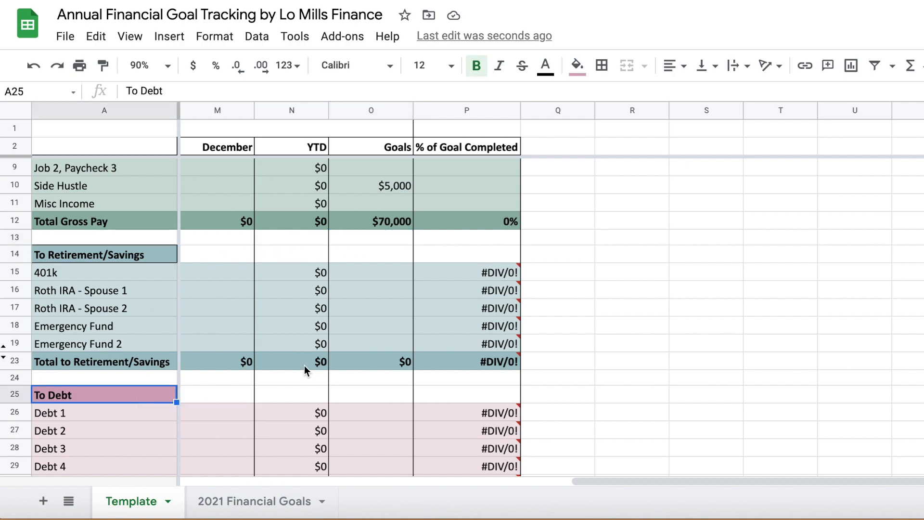
pyautogui.click(567, 249)
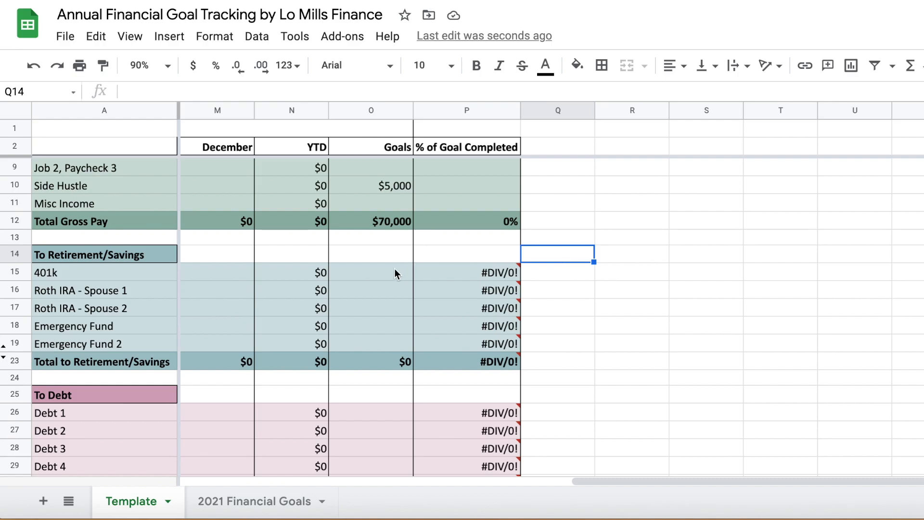
# Step: Set the Percent to Savings/Debt goal in cell O41 to "25% or more"
pyautogui.scroll(-8, 394, 272)
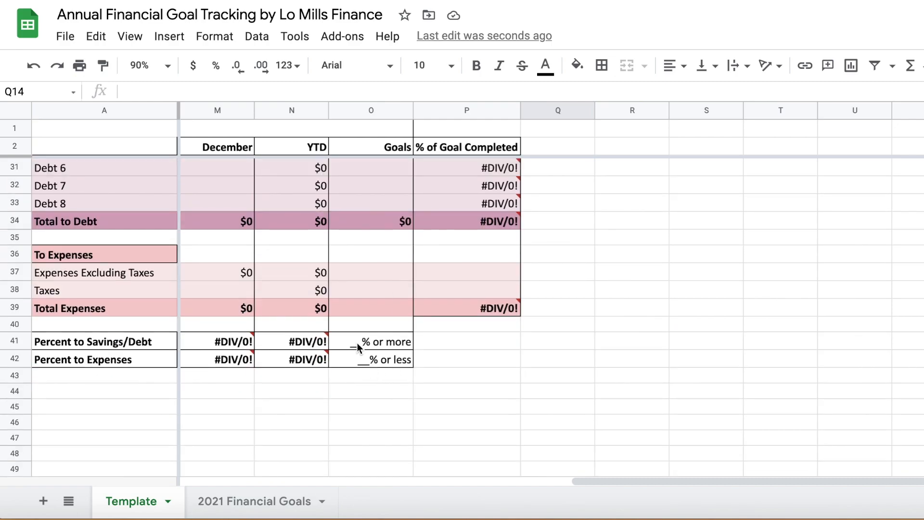
pyautogui.click(357, 342)
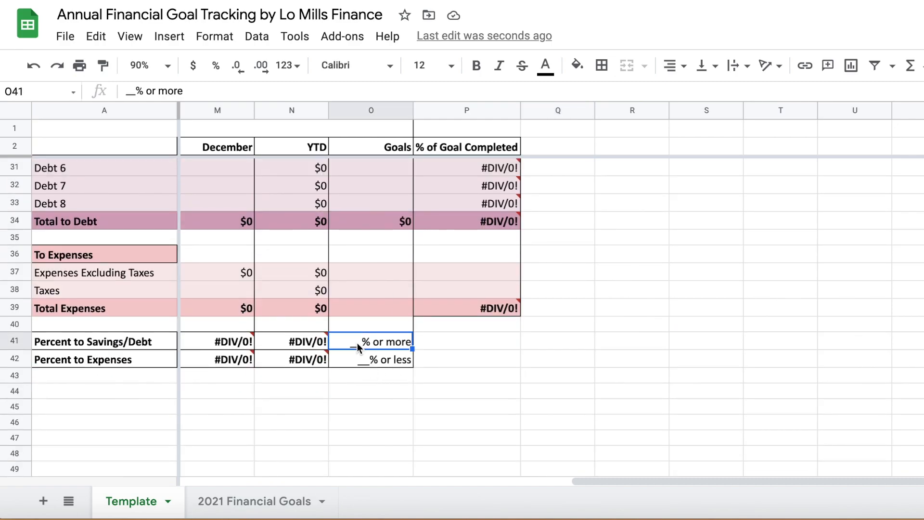
pyautogui.click(19, 341)
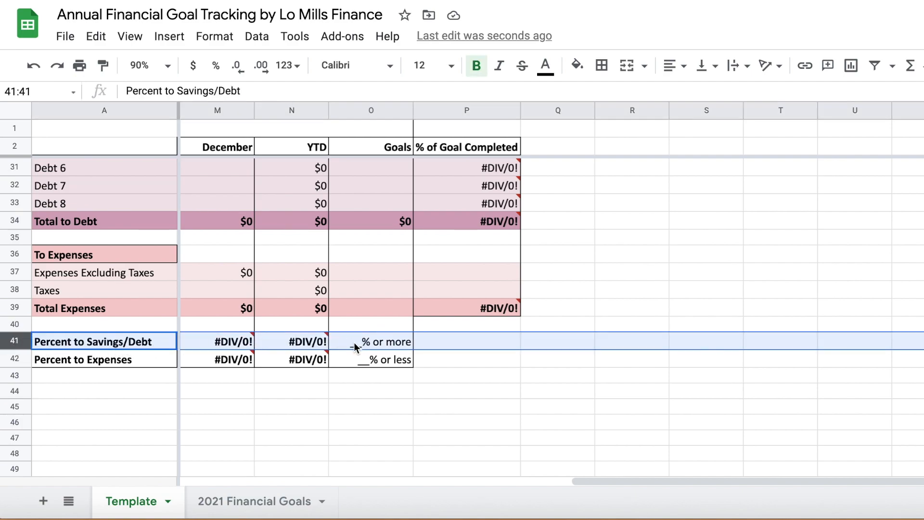
pyautogui.click(395, 340)
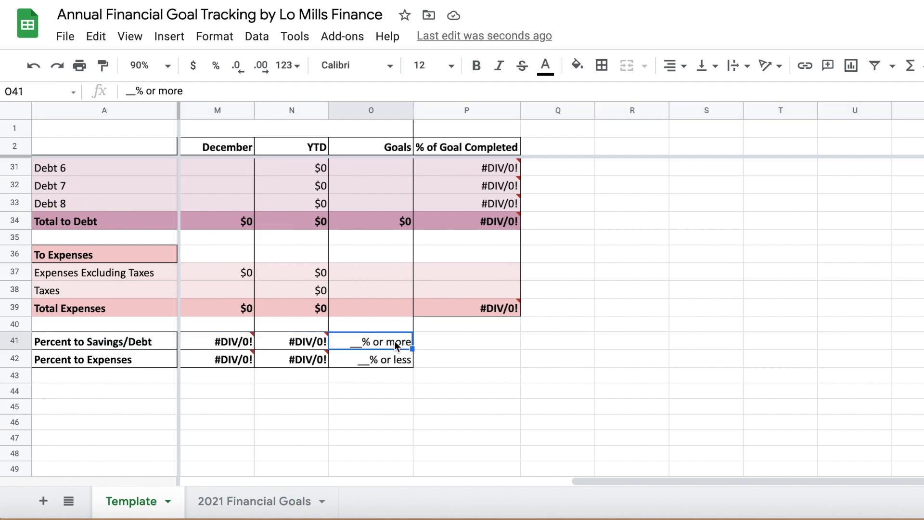
pyautogui.doubleClick(135, 91)
pyautogui.write('25')
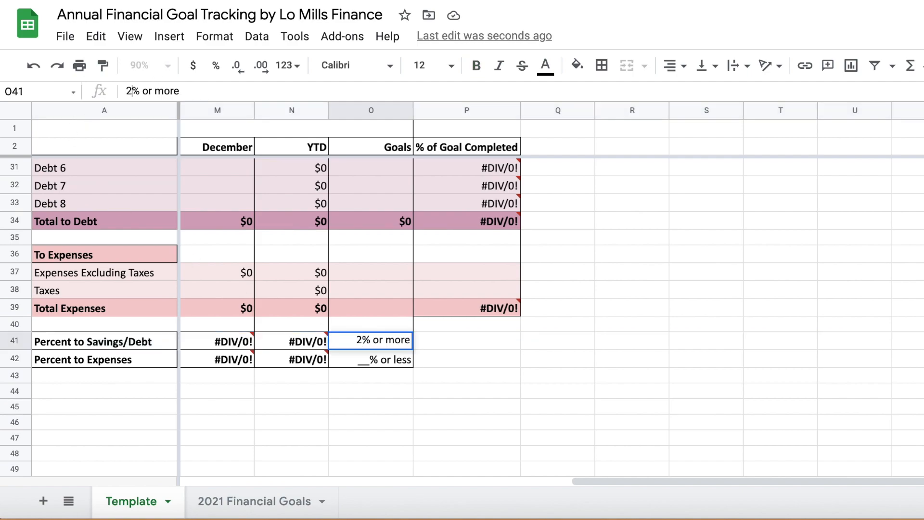
pyautogui.press('Return')
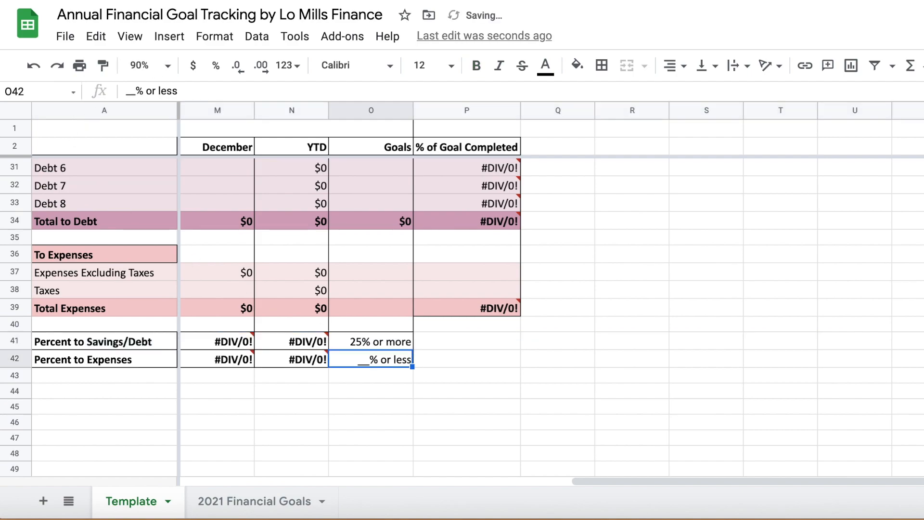
# Step: Set the Percent to Expenses goal in cell O42 to "75% or less"
pyautogui.click(135, 91)
pyautogui.press('BackSpace')
pyautogui.press('BackSpace')
pyautogui.write('75')
pyautogui.press('Return')
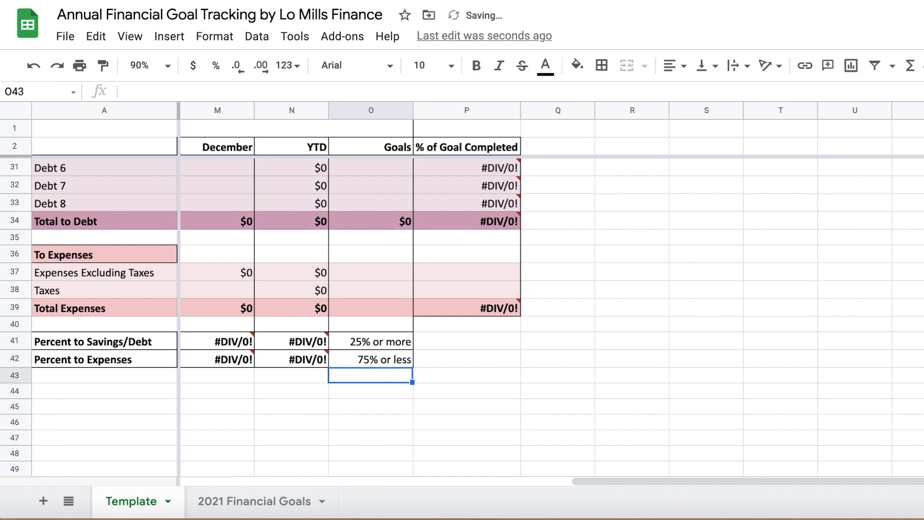
# Step: Review the income, retirement/savings and debt sections that feed the percentage goals
pyautogui.scroll(1, 371, 342)
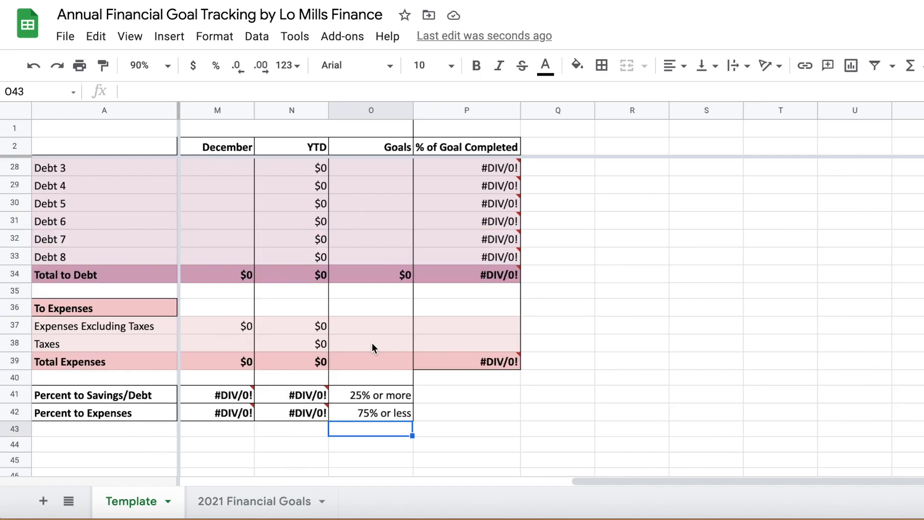
pyautogui.scroll(8, 371, 343)
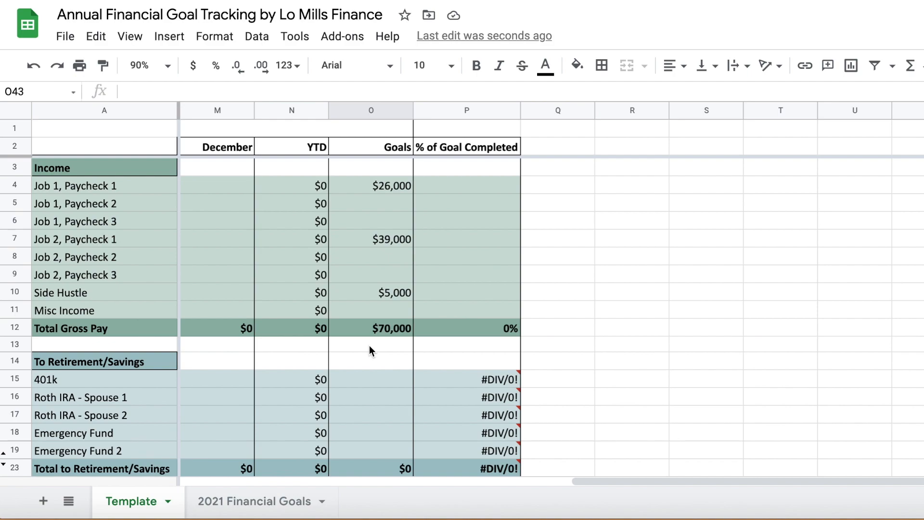
pyautogui.scroll(-1, 369, 350)
pyautogui.click(112, 326)
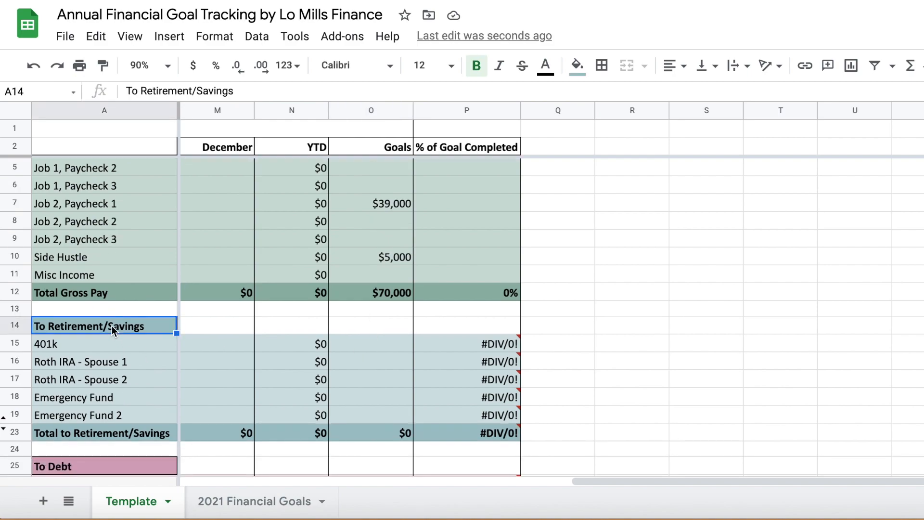
pyautogui.scroll(-2, 112, 326)
pyautogui.click(94, 395)
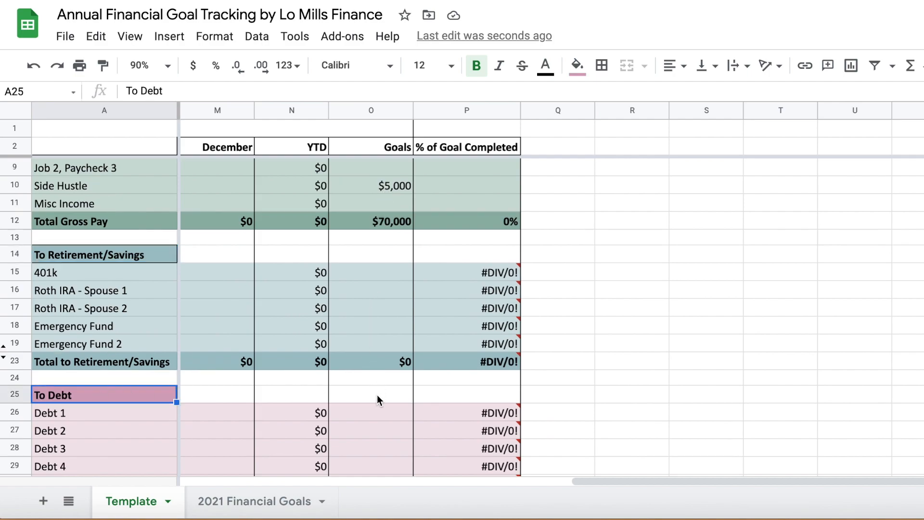
pyautogui.scroll(-3, 377, 395)
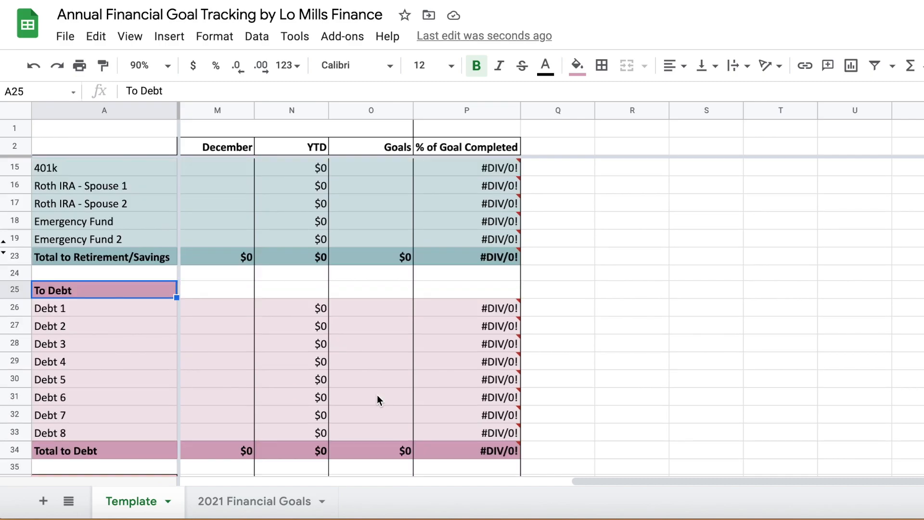
# Step: Set the annual goals to 4000 for the 401k and 1500 for each spouse's Roth IRA in cells O15 to O17
pyautogui.scroll(2, 376, 395)
pyautogui.hscroll(1, 368, 254)
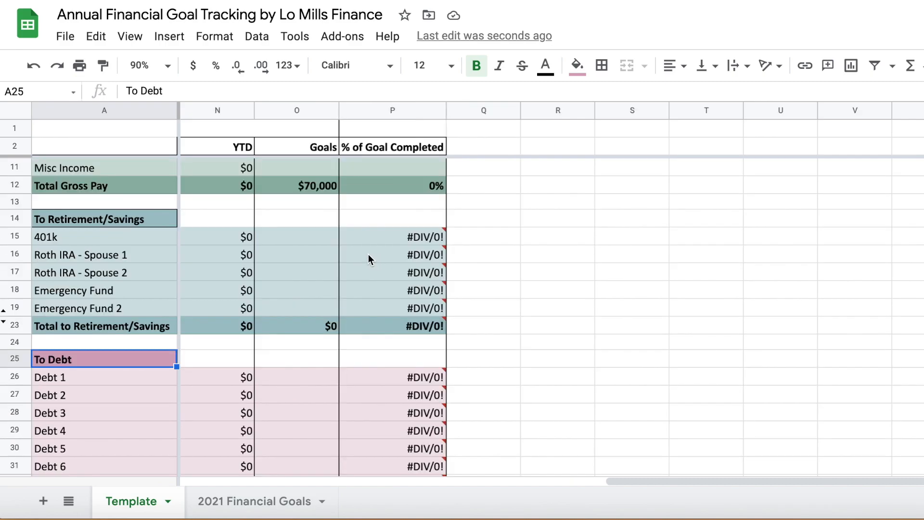
pyautogui.click(315, 238)
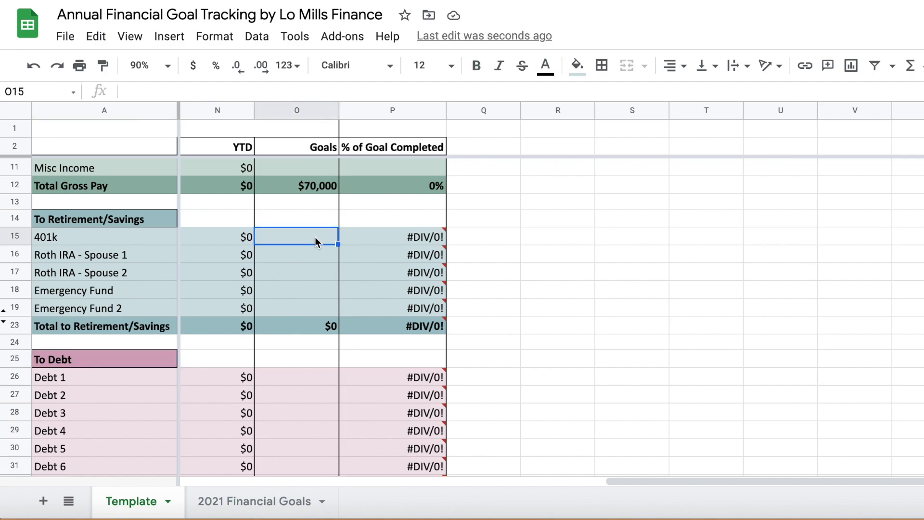
pyautogui.write('4000')
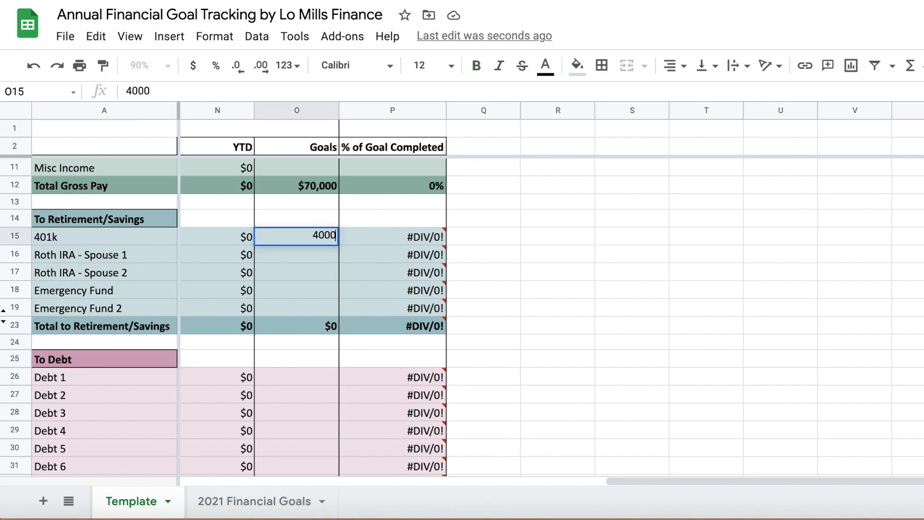
pyautogui.press('Return')
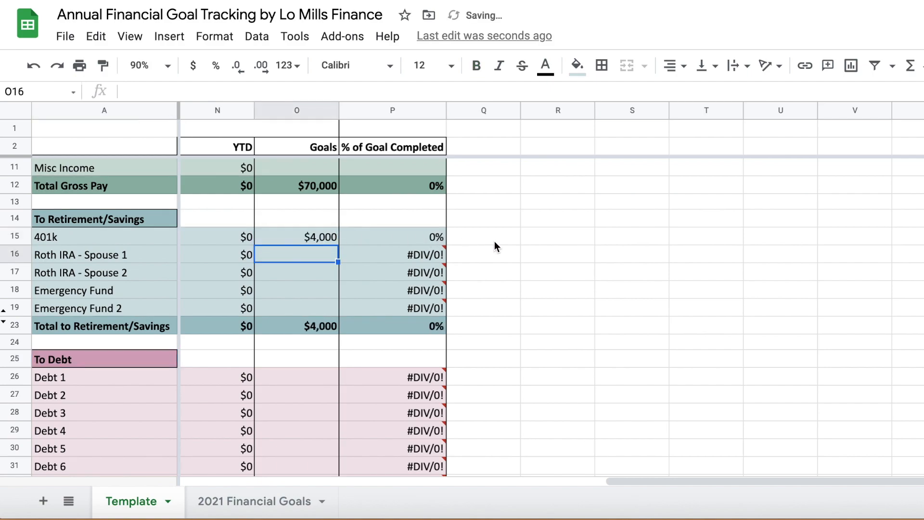
pyautogui.write('1500')
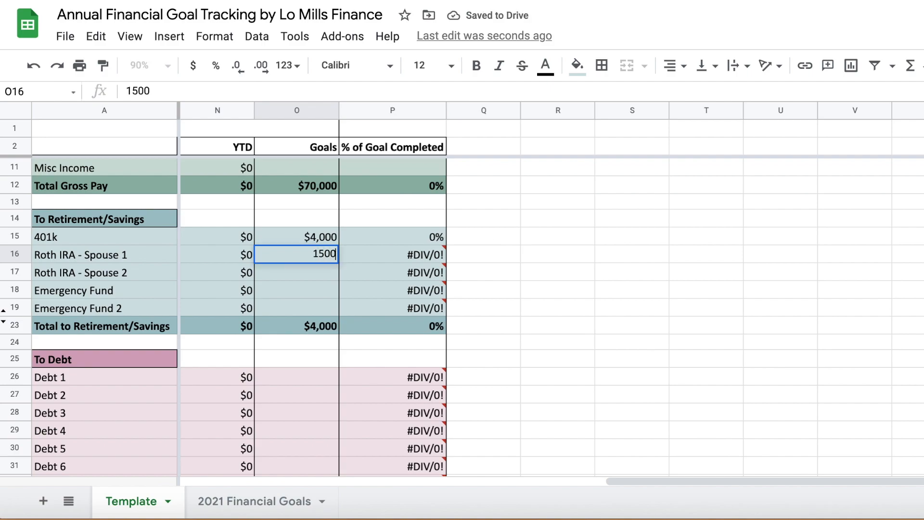
pyautogui.press('Return')
pyautogui.write('1500')
pyautogui.press('Return')
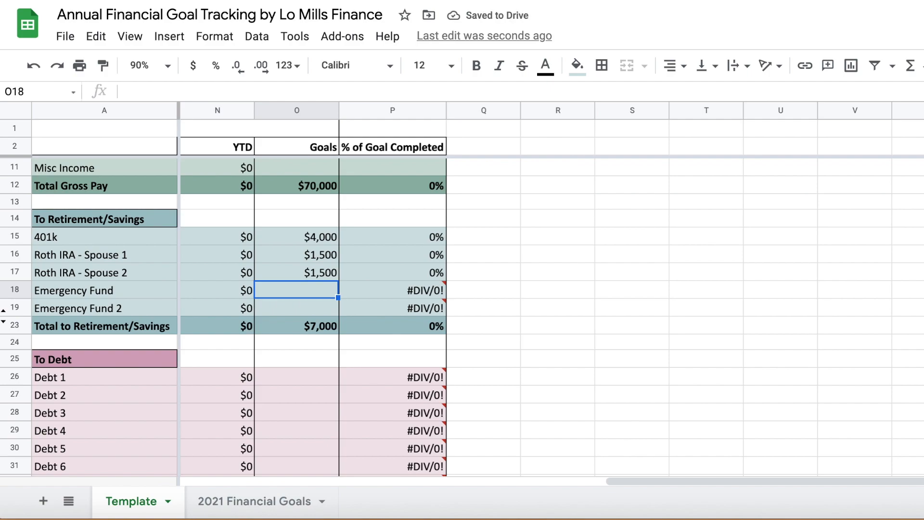
# Step: Set the annual goals to 2000 for Emergency Fund and 300 for Emergency Fund 2
pyautogui.write('2000')
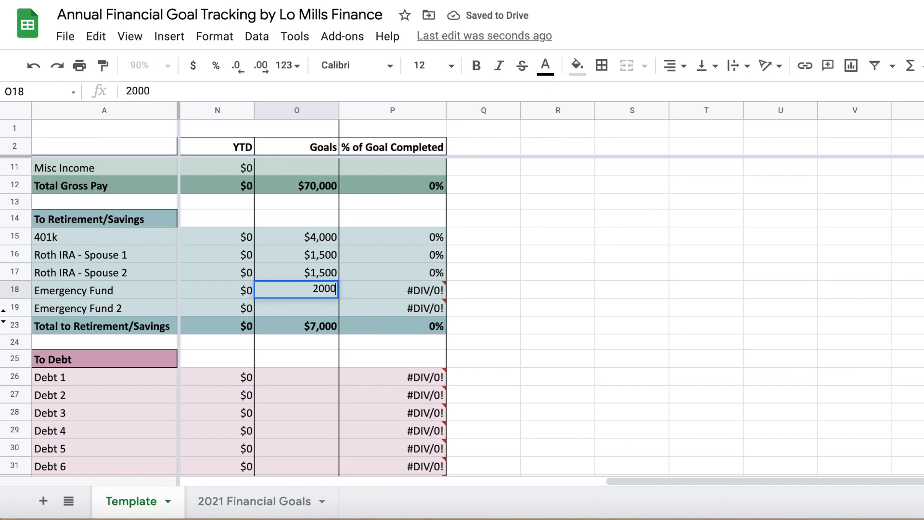
pyautogui.press('Return')
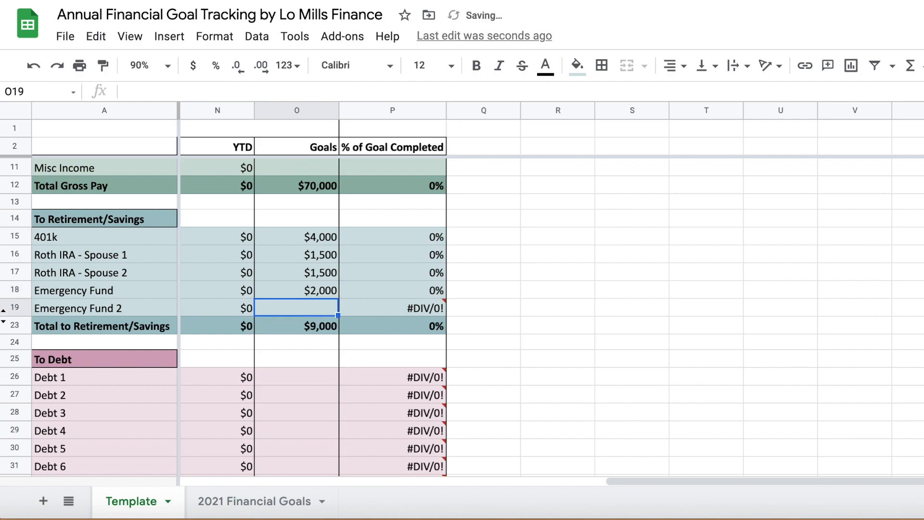
pyautogui.write('300')
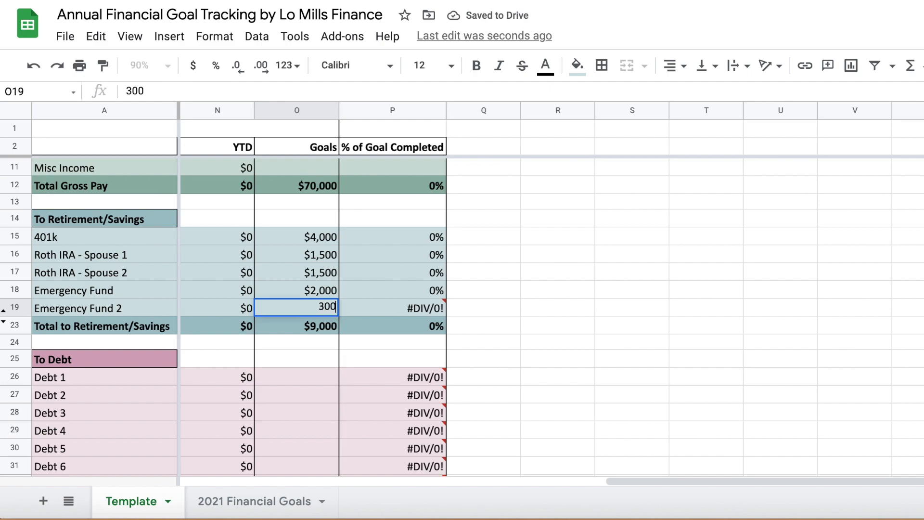
pyautogui.press('Return')
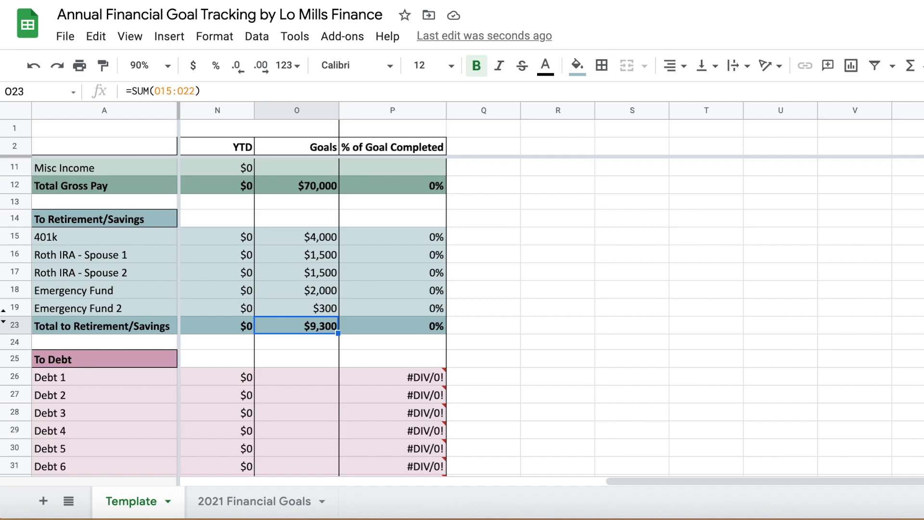
# Step: Rename the Debt 1 label to "Credit Card 1" and Debt 2 to "Car Loan" in the To Debt section
pyautogui.scroll(-2, 489, 239)
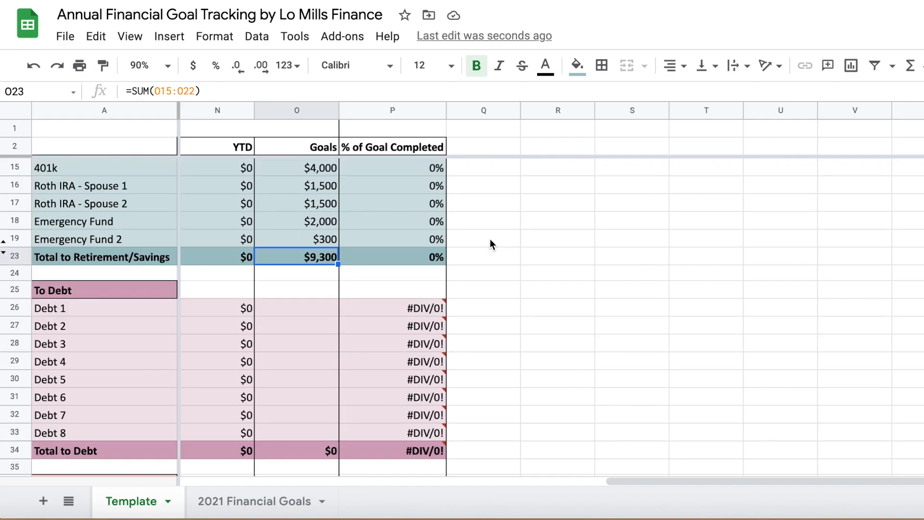
pyautogui.click(129, 291)
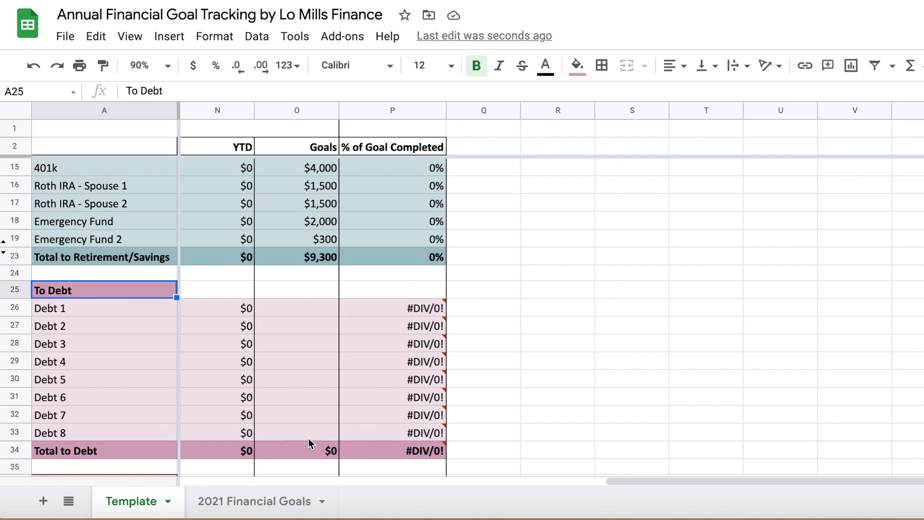
pyautogui.click(313, 455)
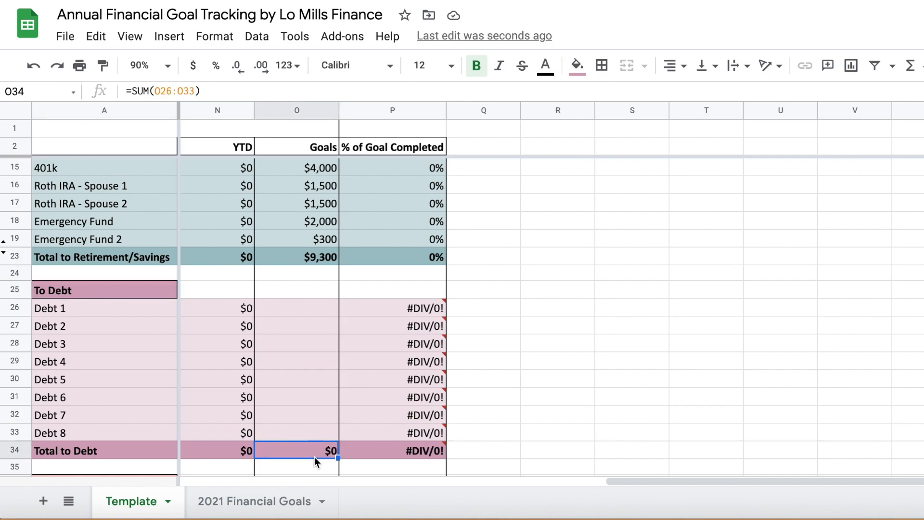
pyautogui.click(127, 310)
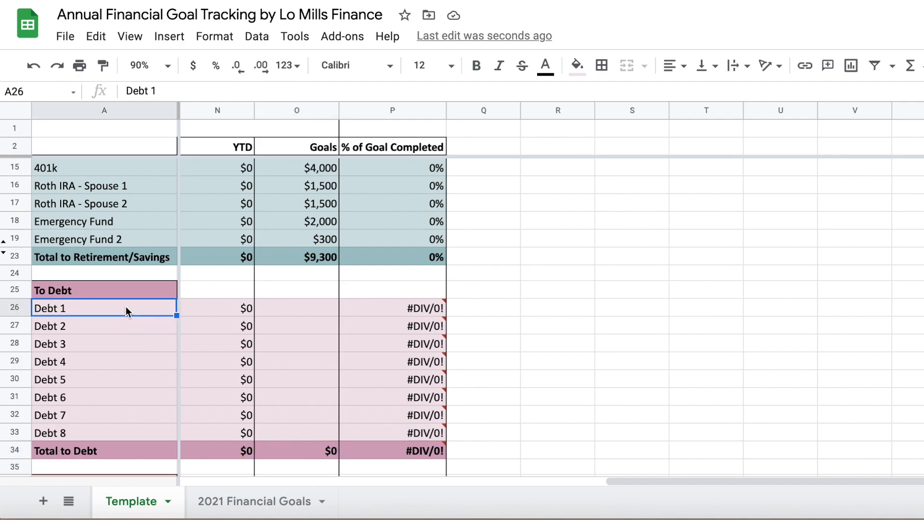
pyautogui.write('Credit Card 1')
pyautogui.press('Return')
pyautogui.write('Car Loan')
pyautogui.press('Return')
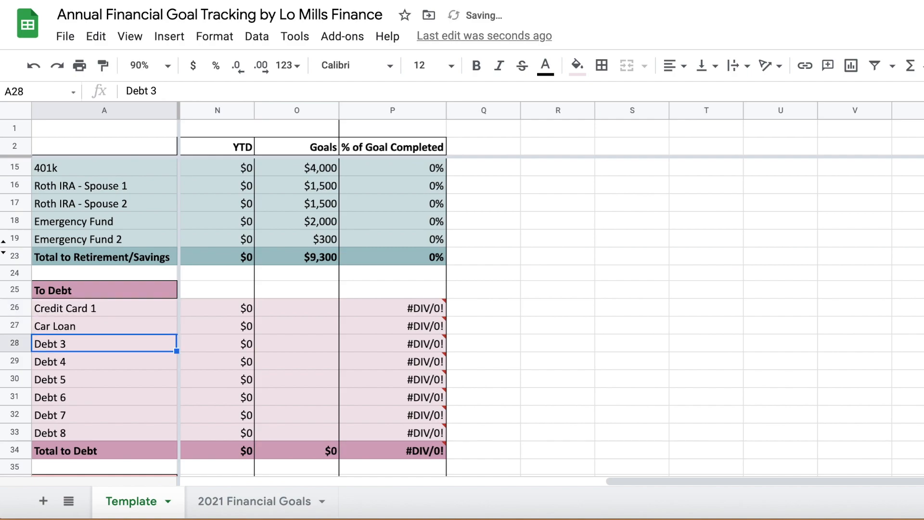
# Step: Rename the Debt 3 label to "Student Loan" and set the Credit Card 1 annual goal to 4800
pyautogui.write('Student Loan')
pyautogui.press('Return')
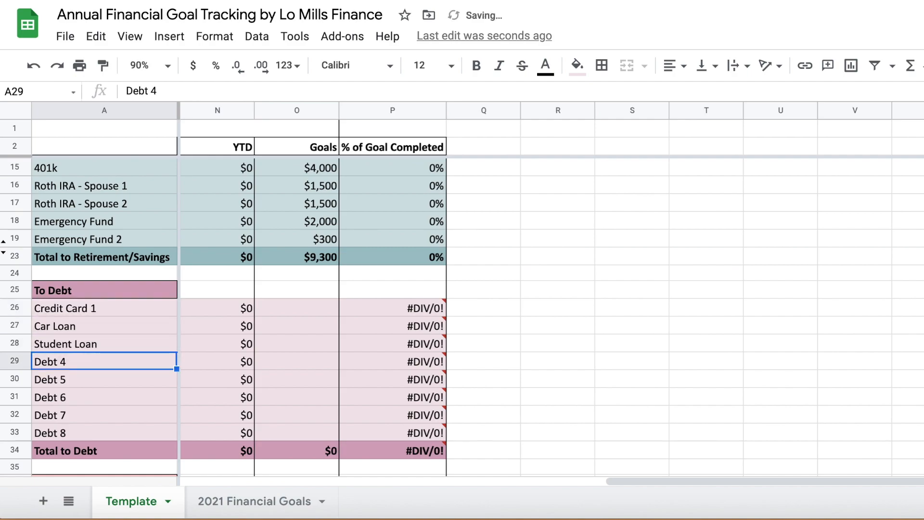
pyautogui.click(292, 303)
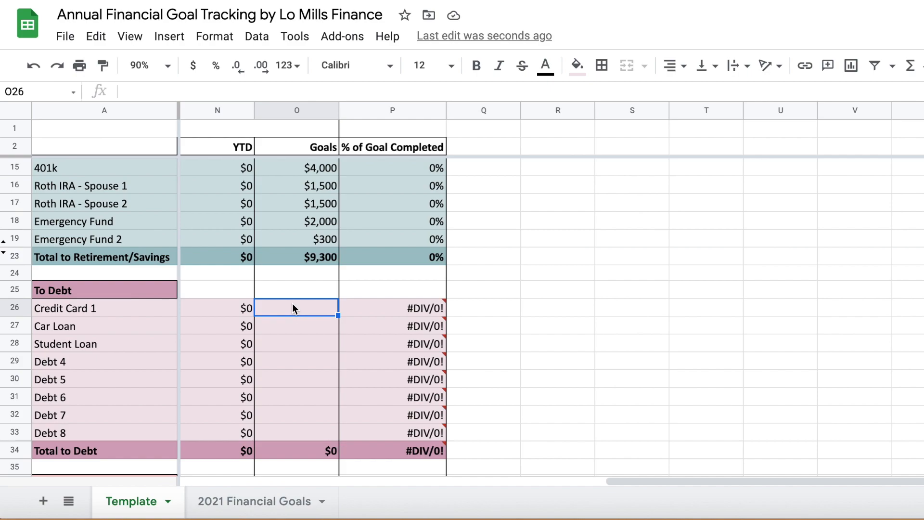
pyautogui.write('4800')
pyautogui.press('Return')
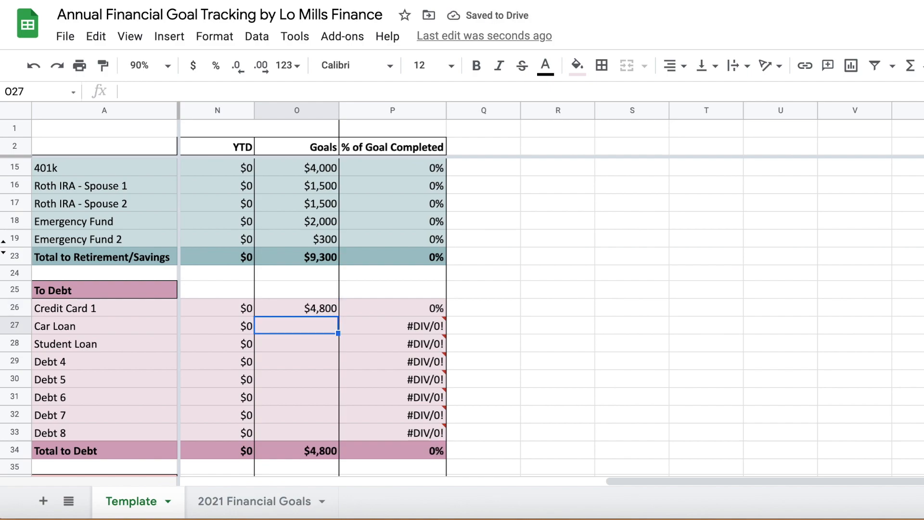
pyautogui.click(299, 446)
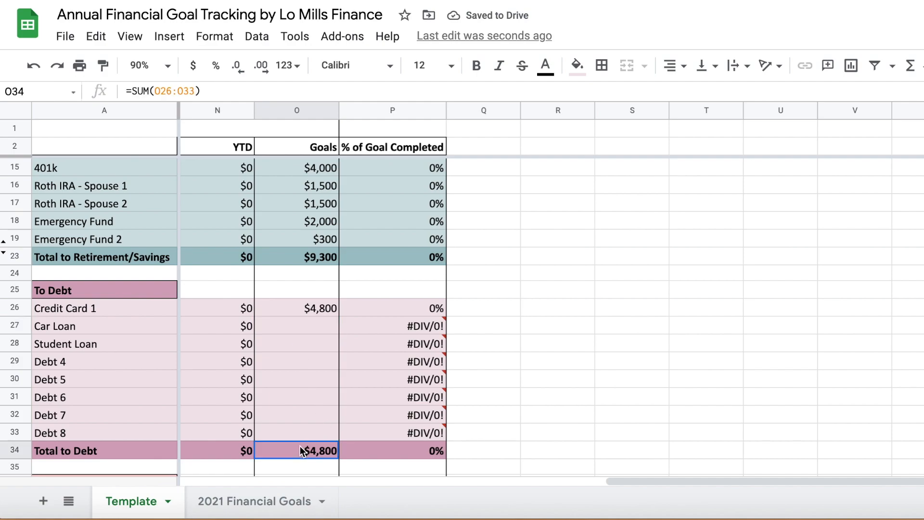
# Step: Set the annual goals to 3100 for the Car Loan and 300 for the Student Loan in the To Debt section
pyautogui.click(305, 326)
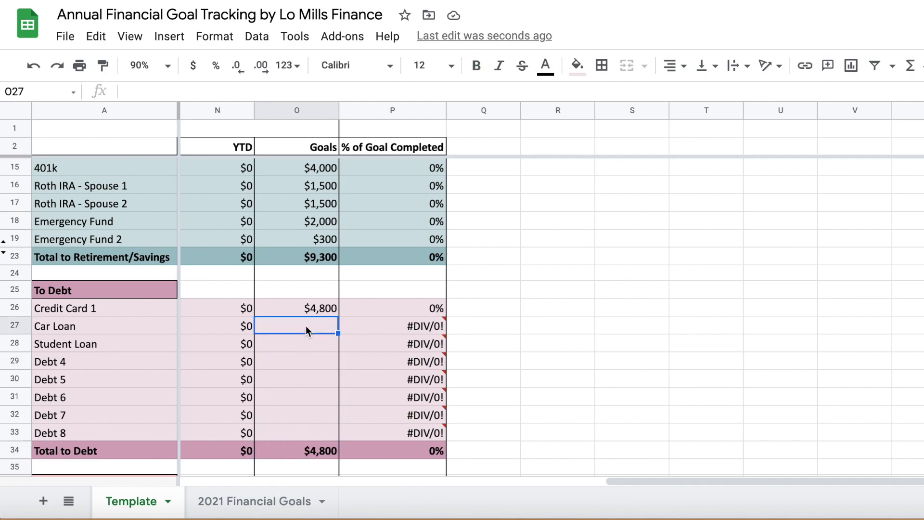
pyautogui.write('3100')
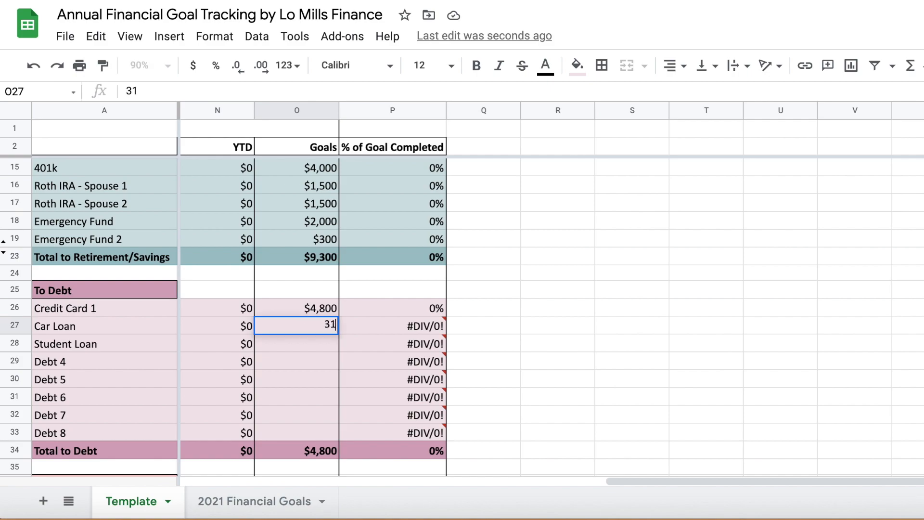
pyautogui.press('Return')
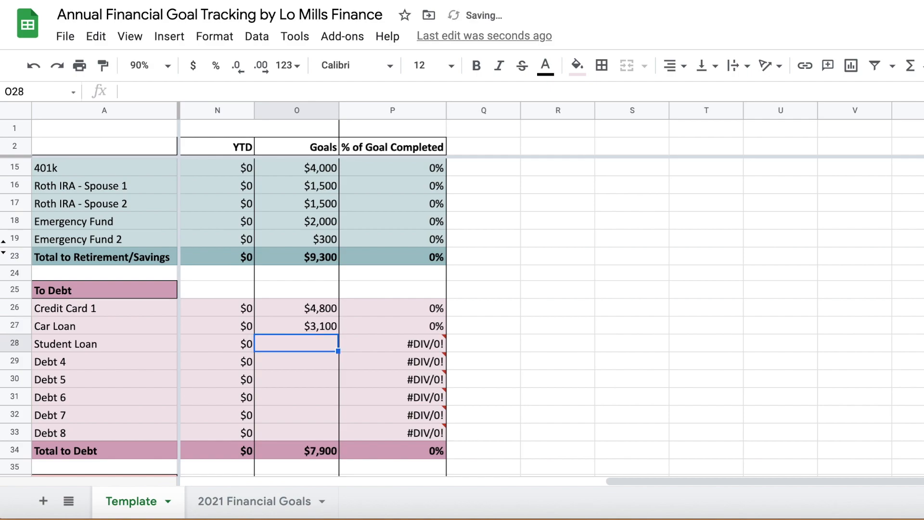
pyautogui.write('300')
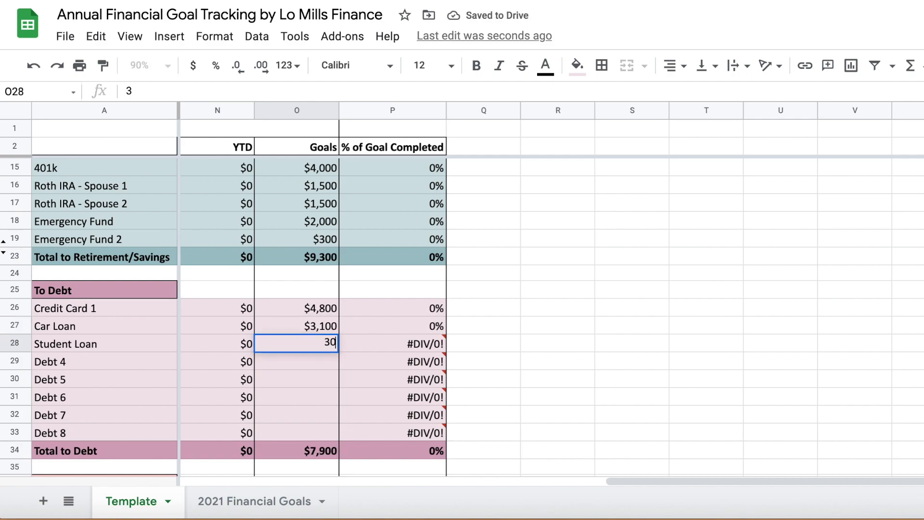
pyautogui.press('Return')
pyautogui.click(302, 310)
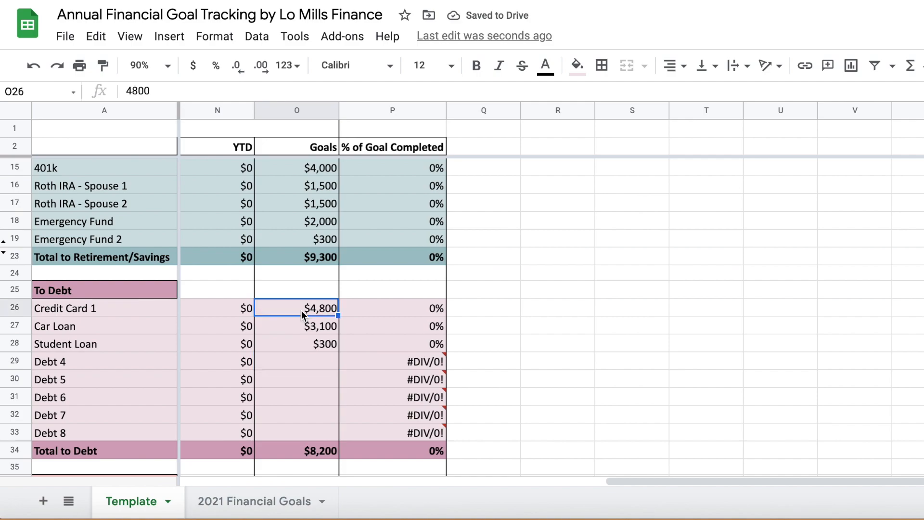
pyautogui.press('Down')
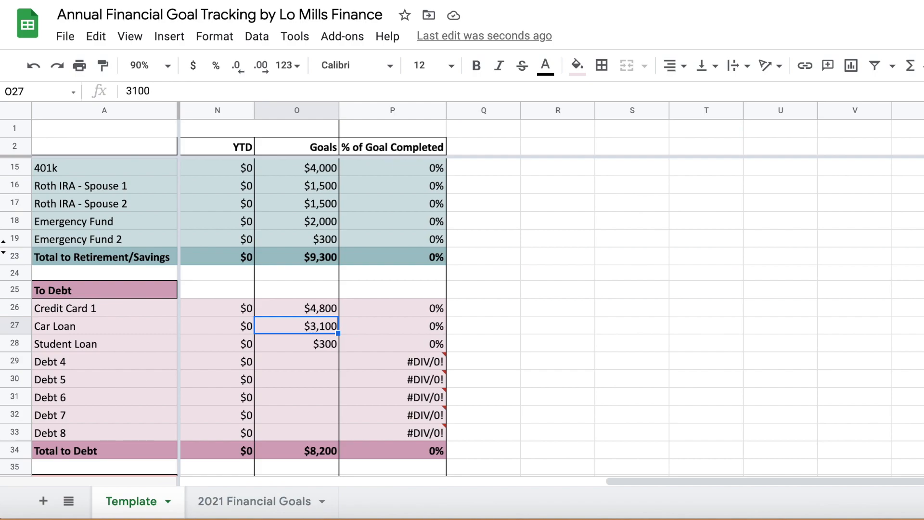
pyautogui.press('Down')
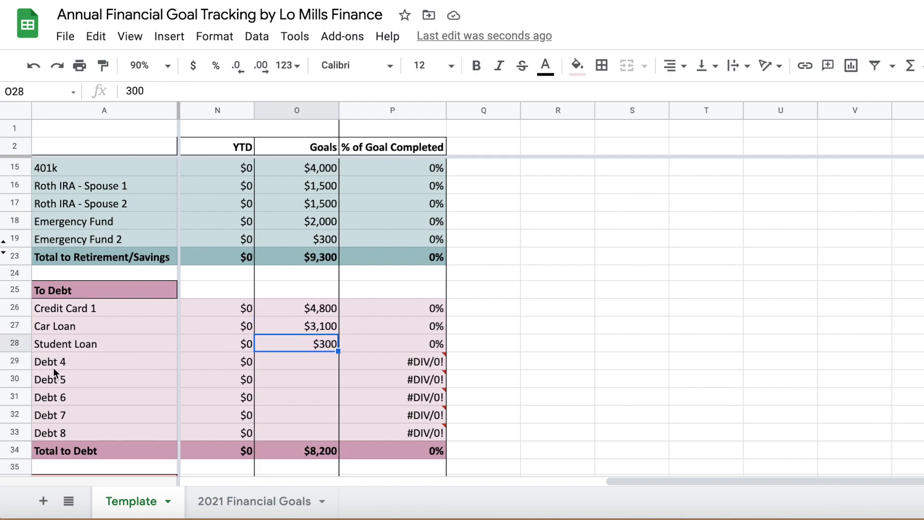
# Step: Insert a blank row above Debt 5 in the To Debt section
pyautogui.moveTo(16, 361); pyautogui.dragTo(15, 434)
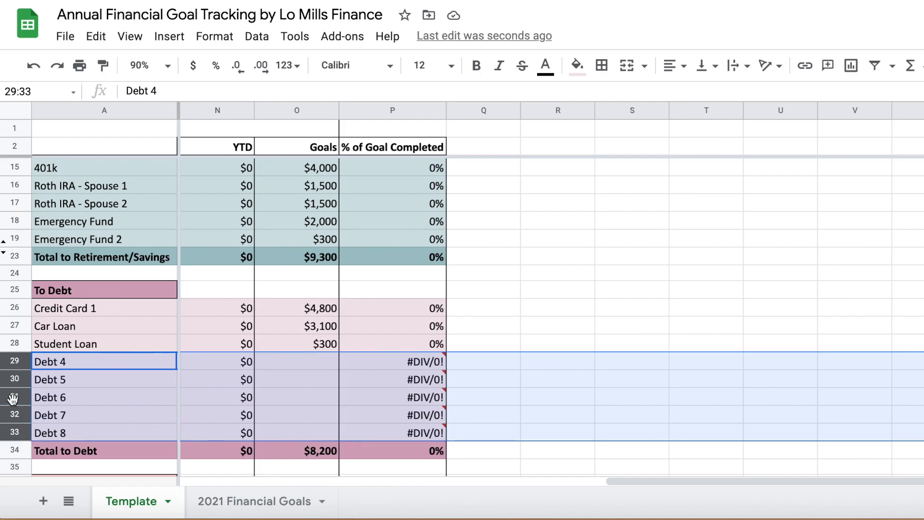
pyautogui.click(75, 380)
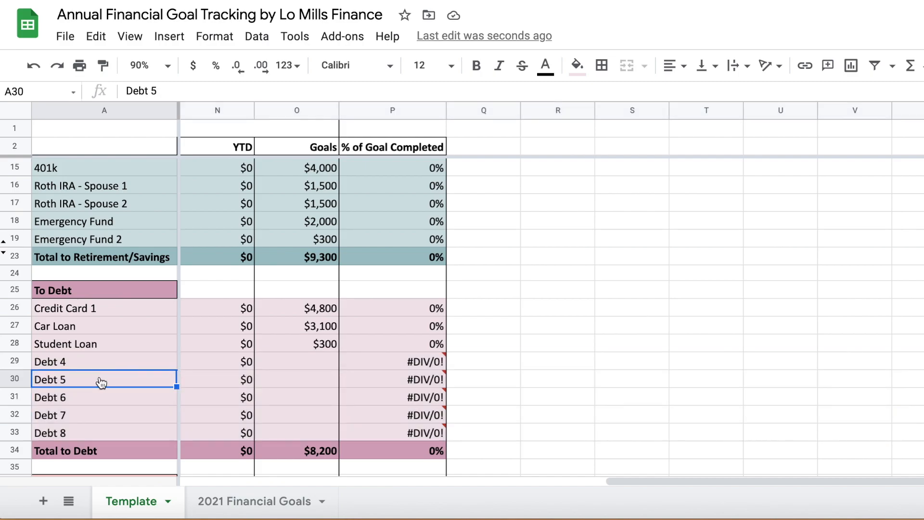
pyautogui.rightClick(101, 382)
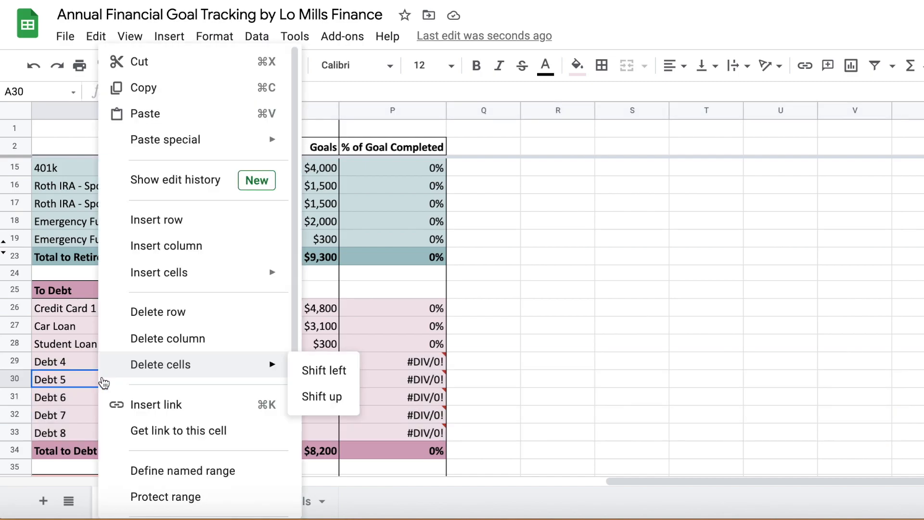
pyautogui.click(212, 226)
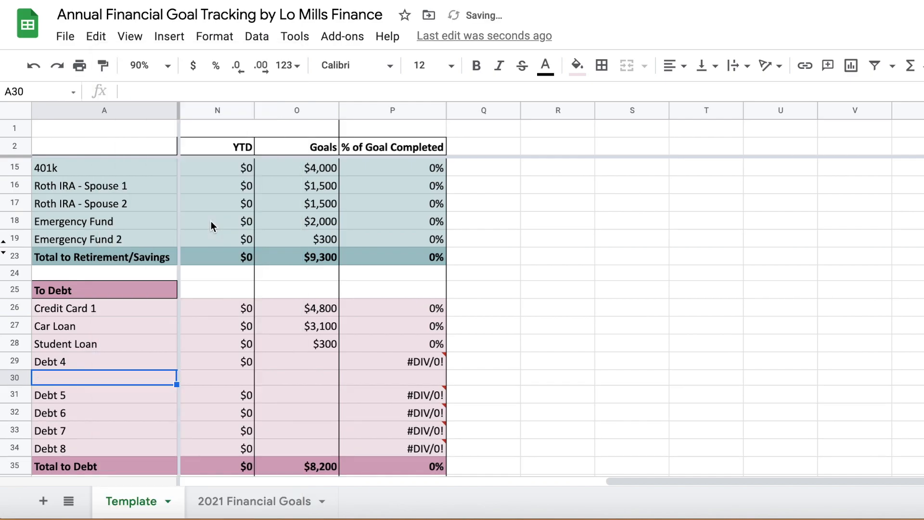
# Step: Copy the YTD and % of Goal Completed formulas from the Debt 4 row into the blank row 30
pyautogui.click(236, 362)
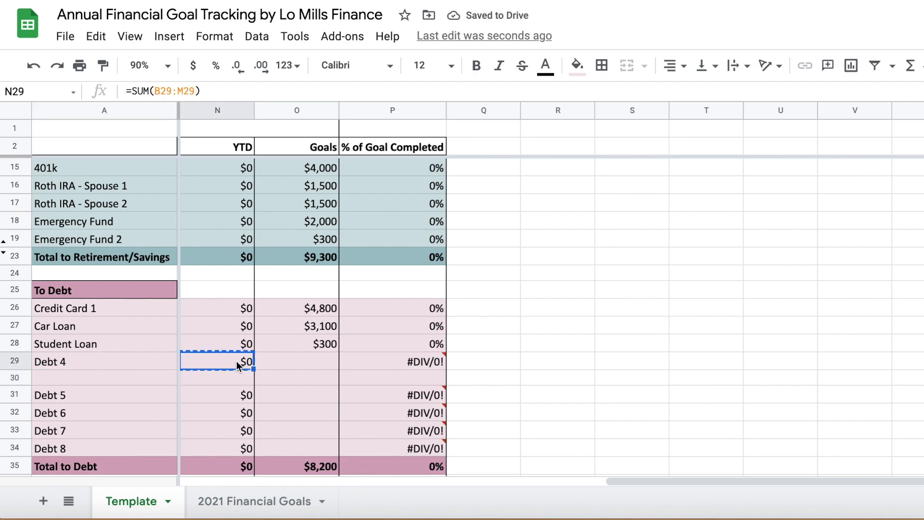
pyautogui.press('Down')
pyautogui.hotkey('ctrl', 'v')
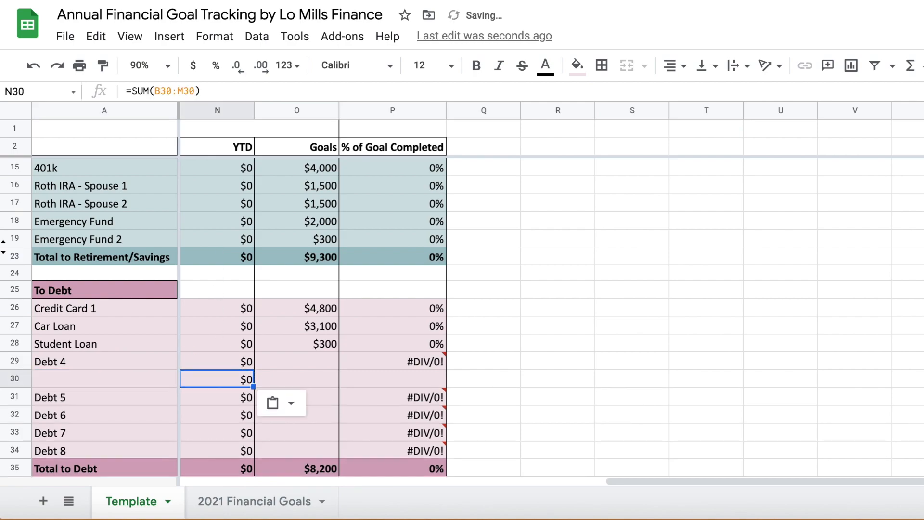
pyautogui.click(432, 364)
pyautogui.hotkey('ctrl', 'c')
pyautogui.press('Down')
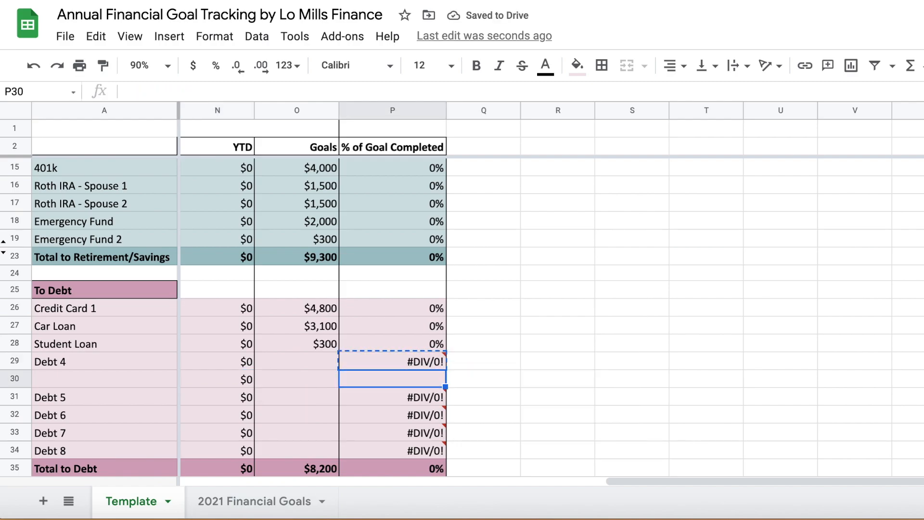
pyautogui.hotkey('ctrl', 'v')
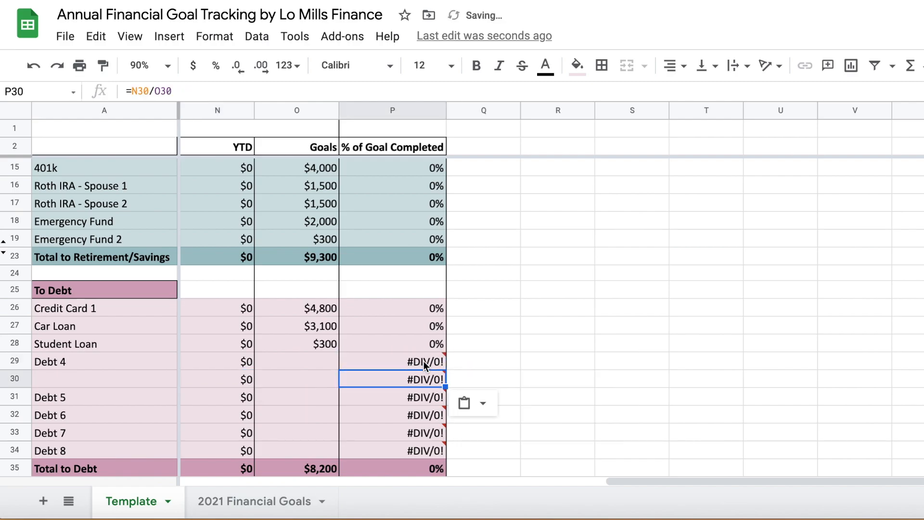
# Step: Check the YTD and % of Goal Completed formulas in the unlabelled row 30
pyautogui.click(99, 380)
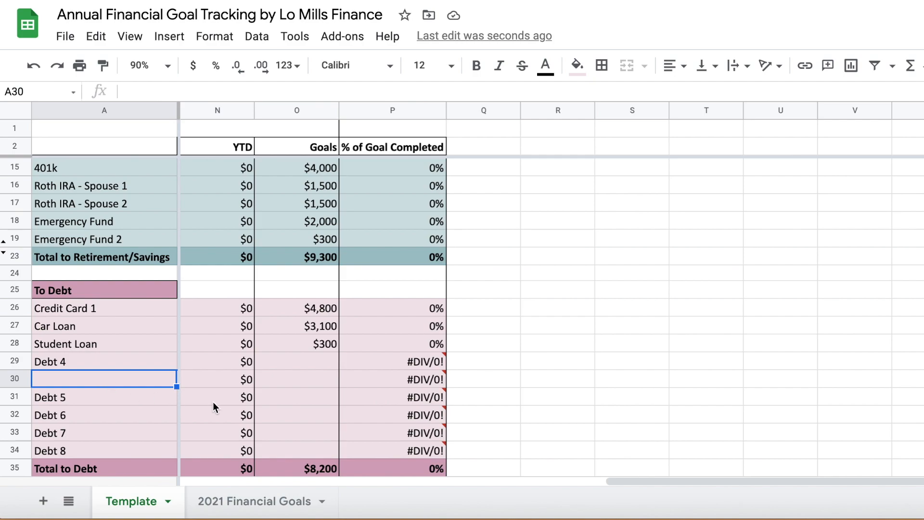
pyautogui.click(232, 385)
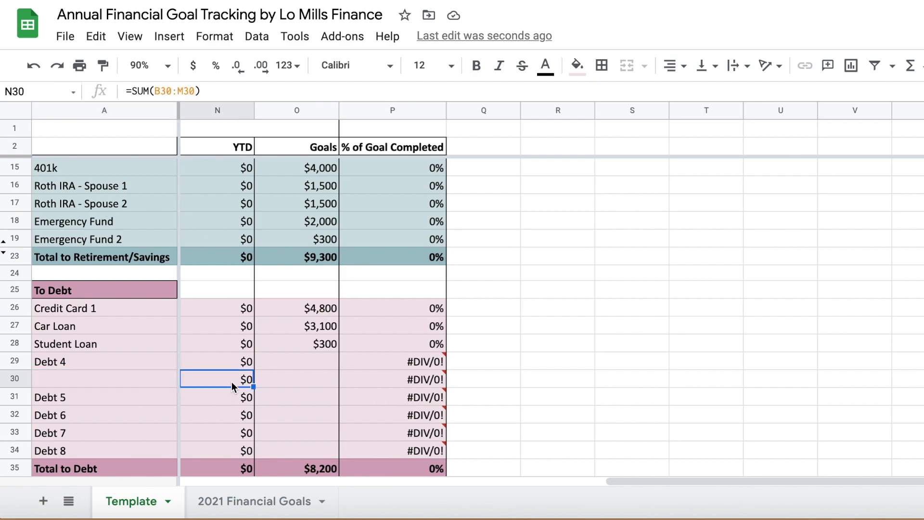
pyautogui.press('Right')
pyautogui.press('Right')
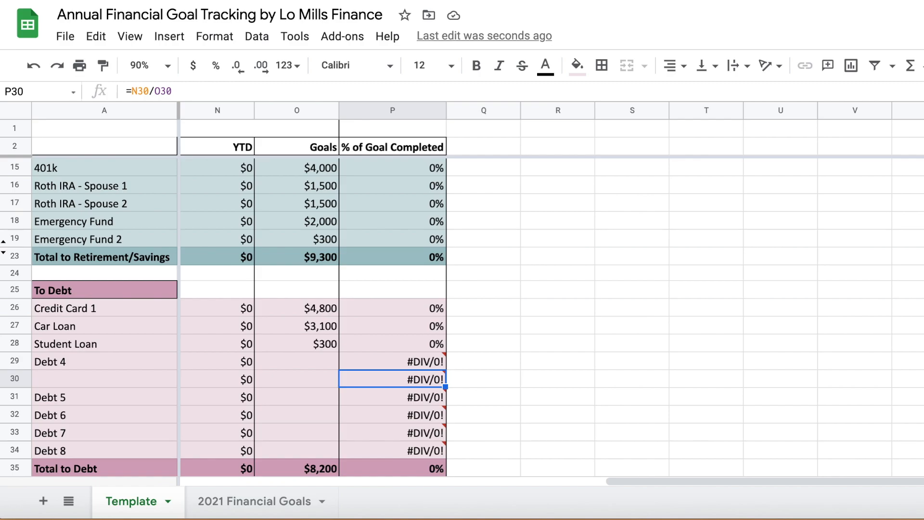
pyautogui.press('Left')
pyautogui.press('Left')
pyautogui.press('Left')
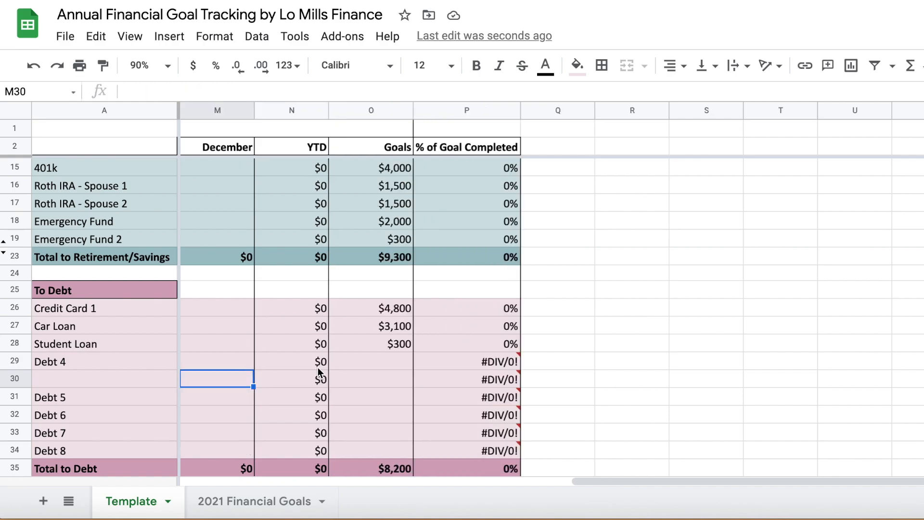
pyautogui.hscroll(1, 317, 366)
# Step: Clear the copied formulas from the unlabelled row 30 and delete that row
pyautogui.press('Right')
pyautogui.press('Right')
pyautogui.press('Right')
pyautogui.press('Delete')
pyautogui.press('Left')
pyautogui.press('Left')
pyautogui.press('Delete')
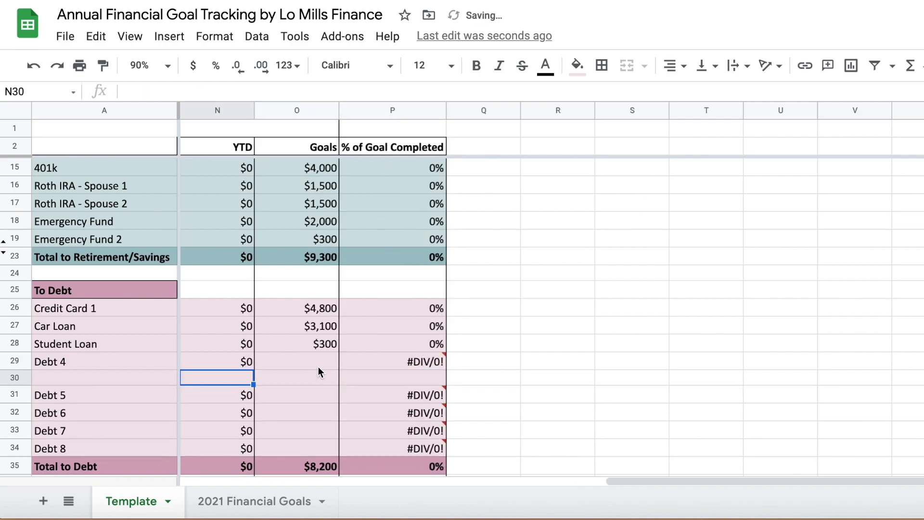
pyautogui.hotkey('ctrl', 'alt', '-')
# Step: Hide the unused Debt 4 to Debt 8 rows, 29 to 33
pyautogui.click(14, 362)
pyautogui.moveTo(14, 361); pyautogui.dragTo(10, 430)
pyautogui.rightClick(7, 399)
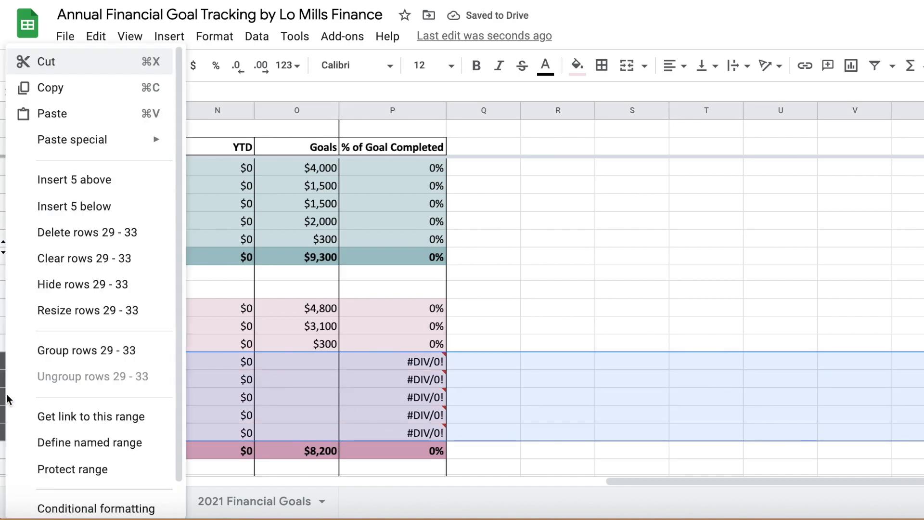
pyautogui.click(112, 285)
pyautogui.click(309, 366)
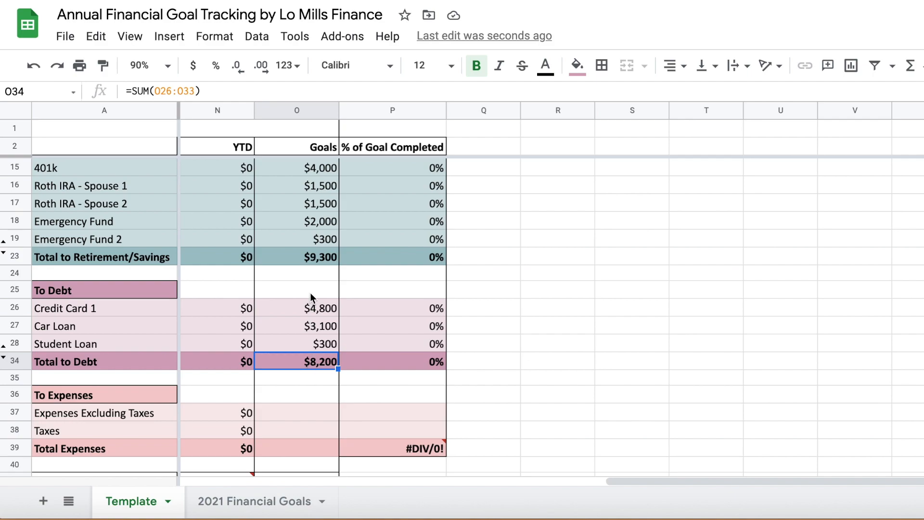
pyautogui.click(310, 260)
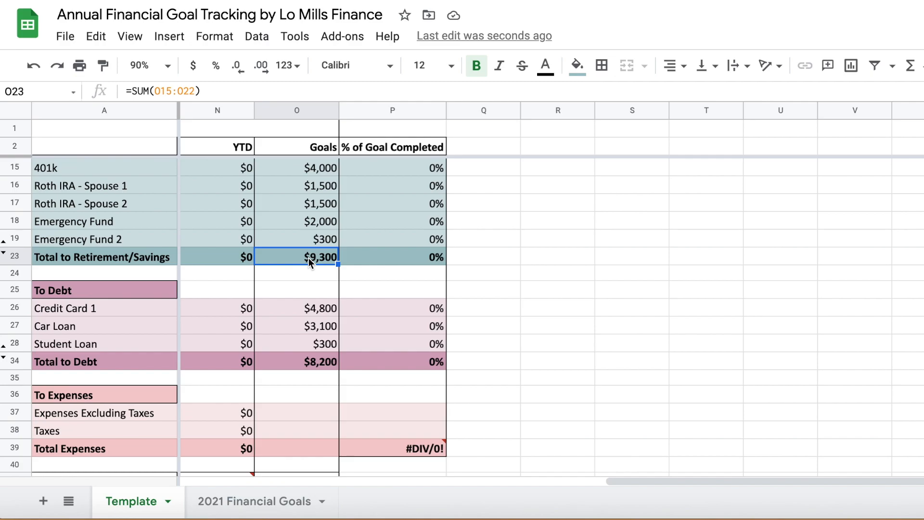
# Step: Set the annual goal for Total Expenses to 52500 in cell O39
pyautogui.scroll(-2, 553, 312)
pyautogui.click(553, 311)
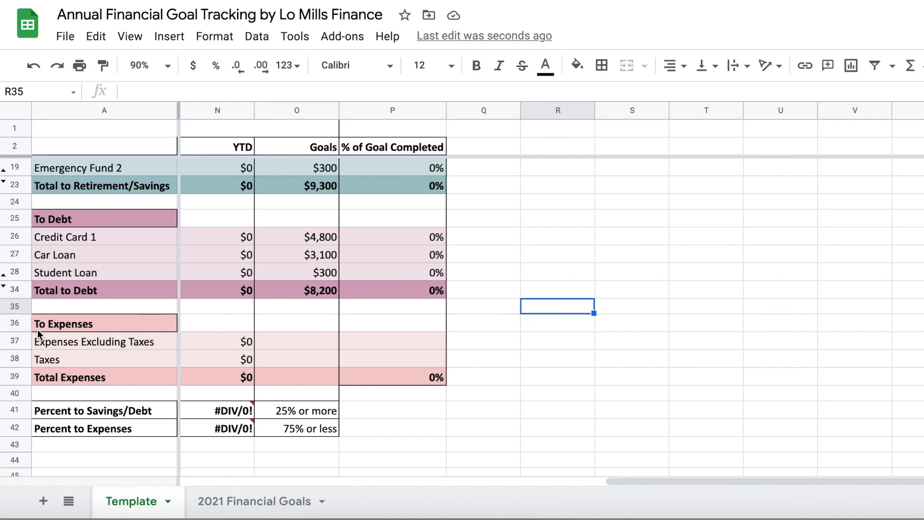
pyautogui.click(56, 326)
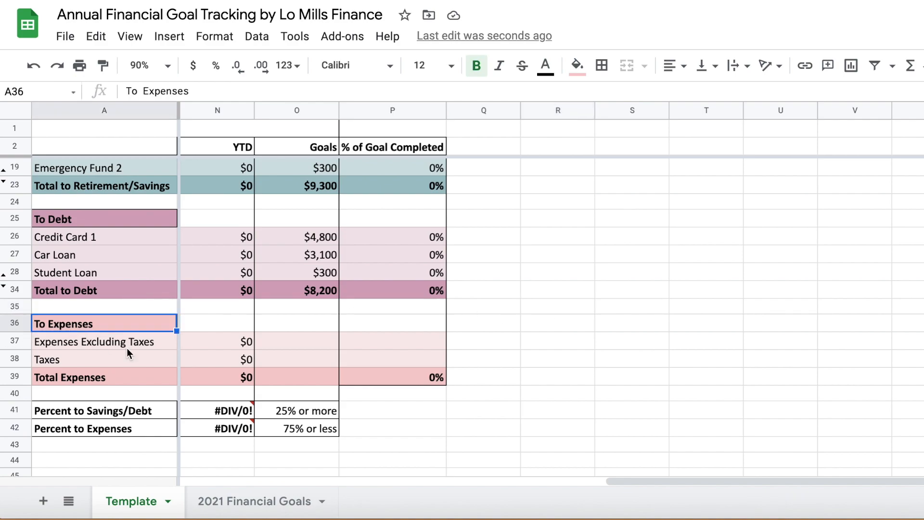
pyautogui.click(308, 380)
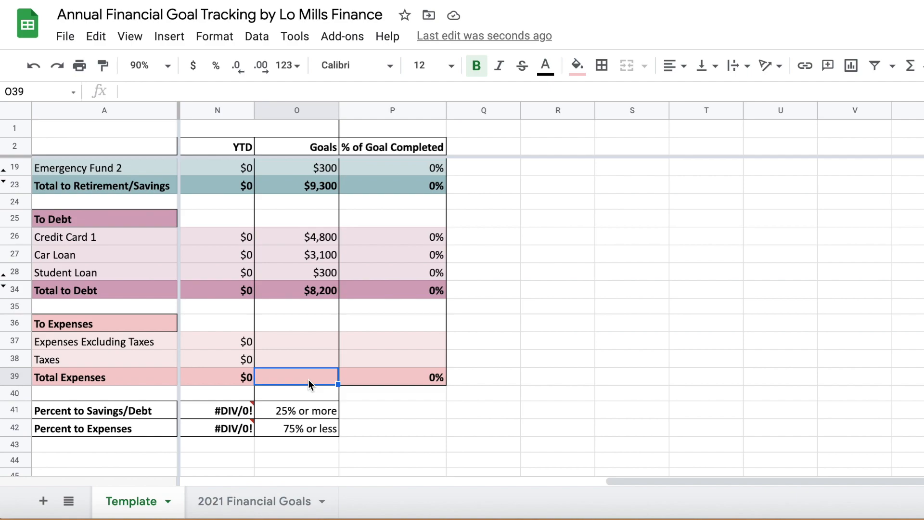
pyautogui.write('52500')
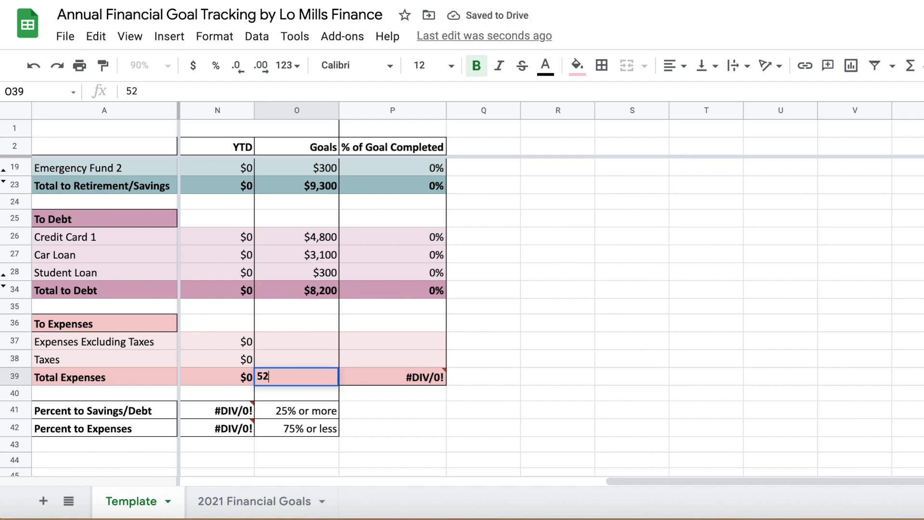
pyautogui.press('Return')
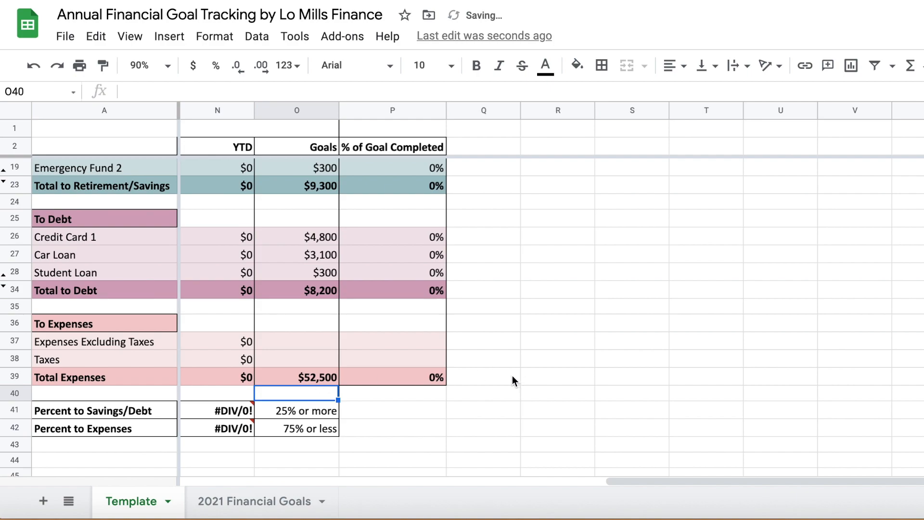
pyautogui.click(276, 382)
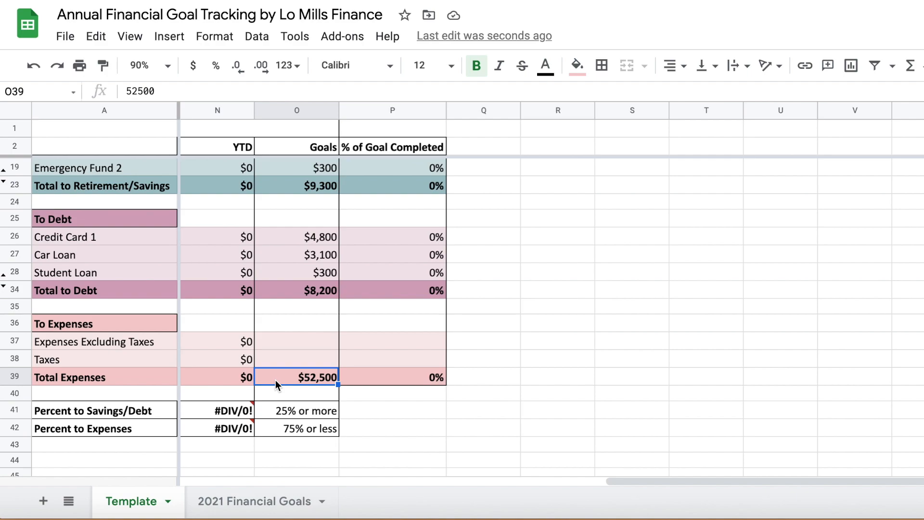
pyautogui.click(296, 293)
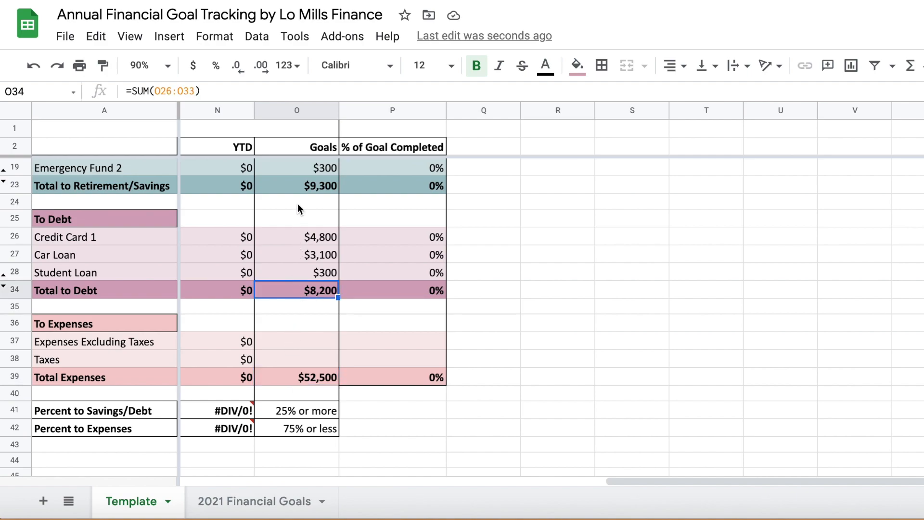
pyautogui.click(298, 189)
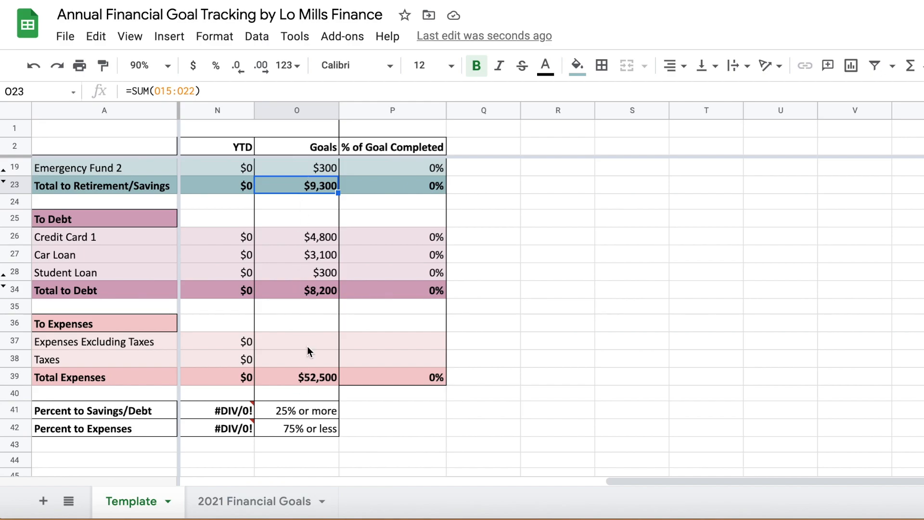
# Step: Hide the April to December columns, E to M, so only January to March show before YTD
pyautogui.scroll(6, 296, 365)
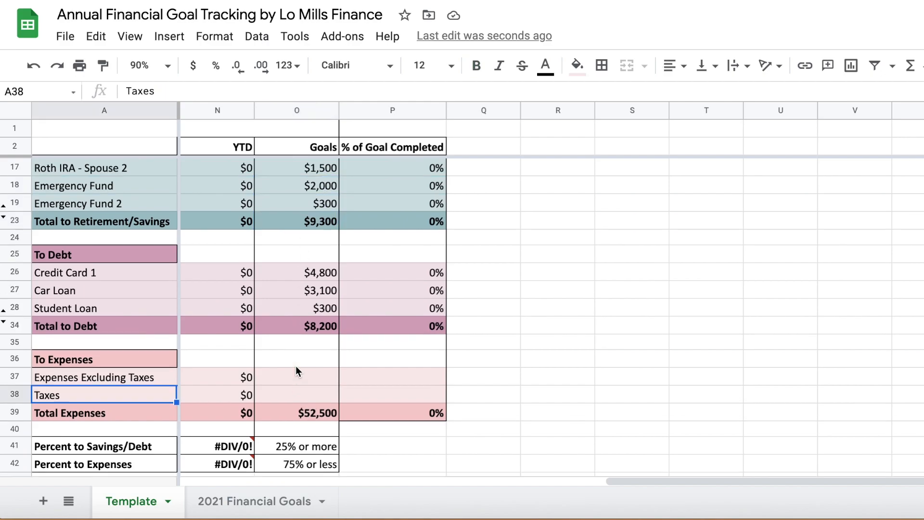
pyautogui.hscroll(-6, 296, 366)
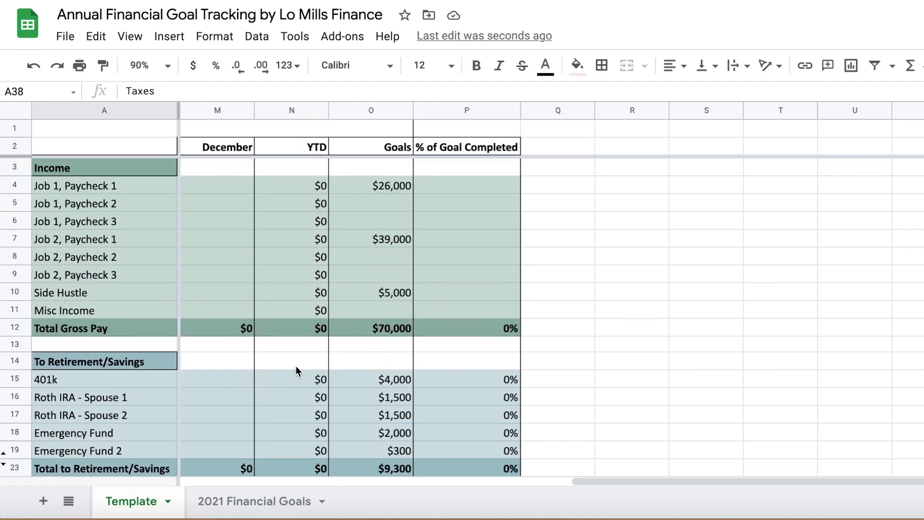
pyautogui.hscroll(-3, 295, 366)
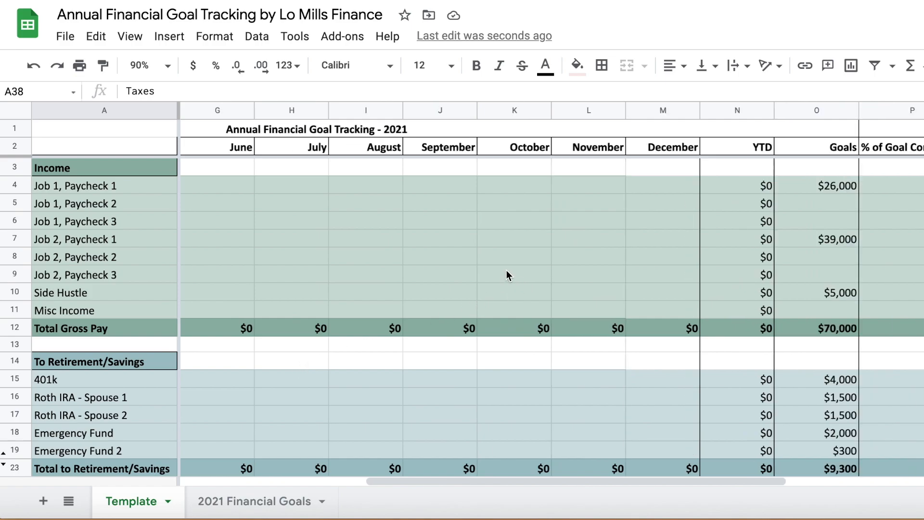
pyautogui.hscroll(-5, 506, 271)
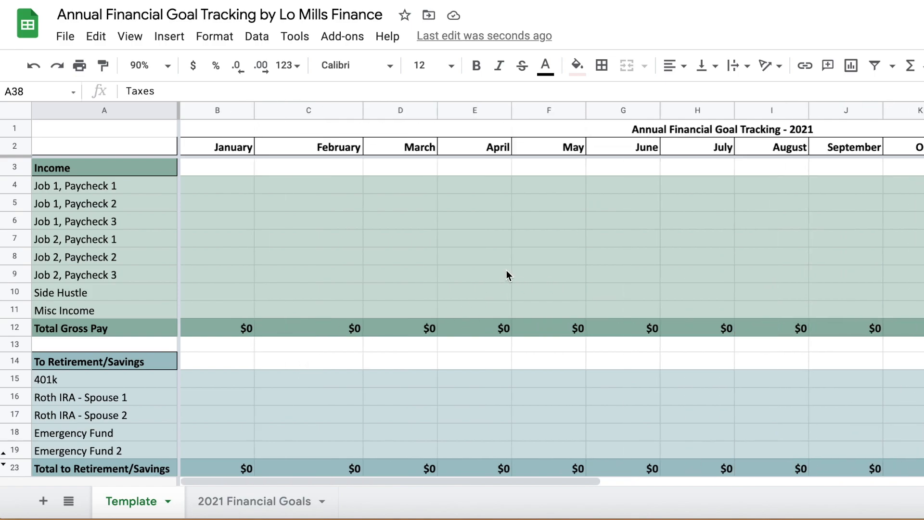
pyautogui.click(460, 114)
pyautogui.hscroll(4, 461, 114)
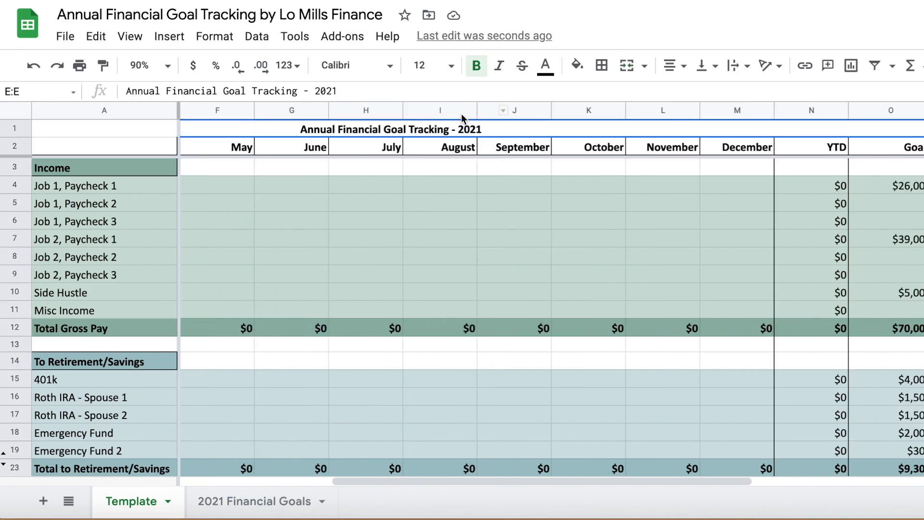
pyautogui.keyDown('shift'); pyautogui.click(735, 110); pyautogui.keyUp('shift')
pyautogui.rightClick(556, 223)
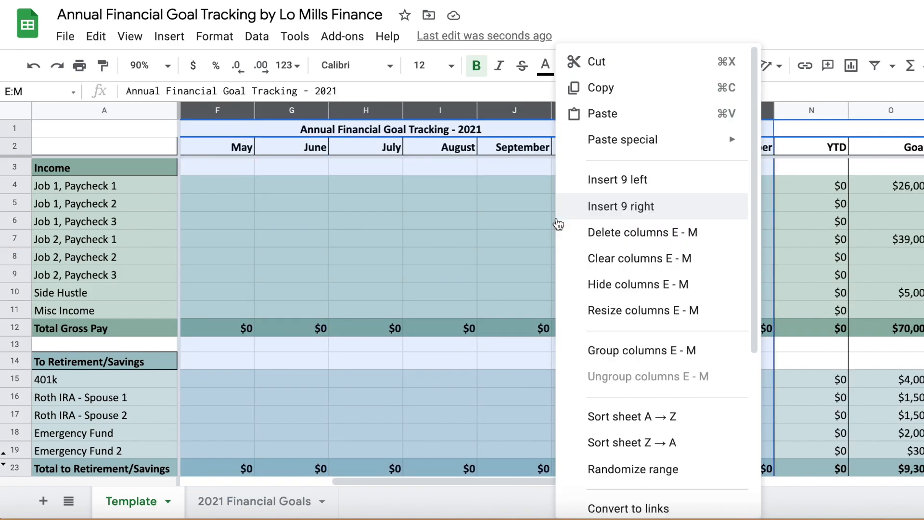
pyautogui.click(617, 284)
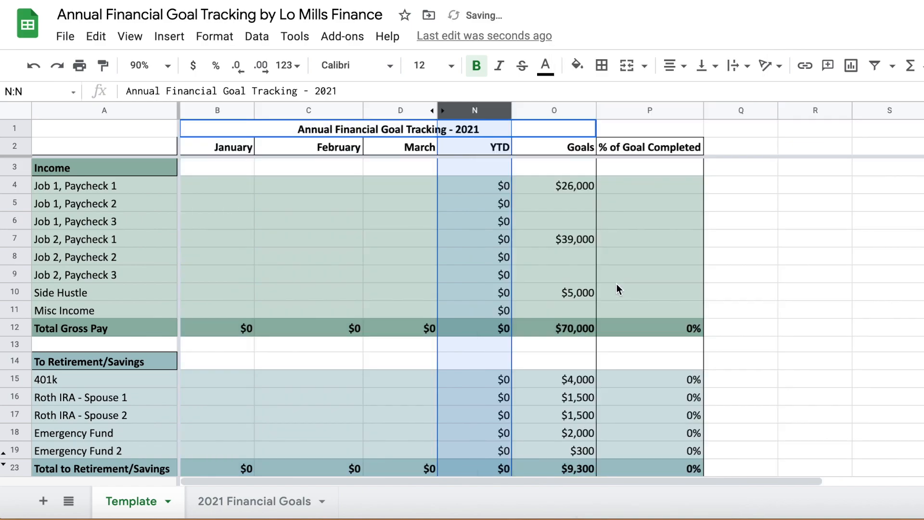
pyautogui.click(786, 239)
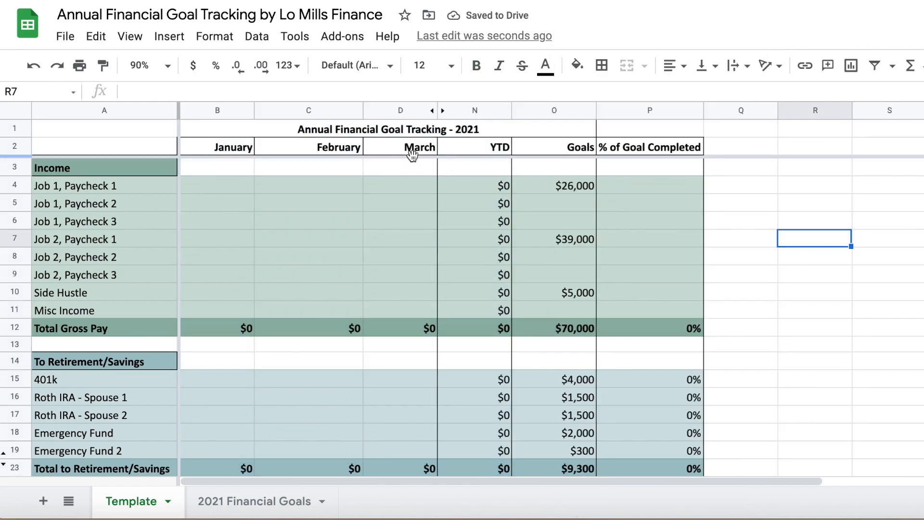
# Step: Review the row 2 headings from January through March, YTD, Goals and % of Goal Completed
pyautogui.click(218, 151)
pyautogui.press('Right')
pyautogui.press('Right')
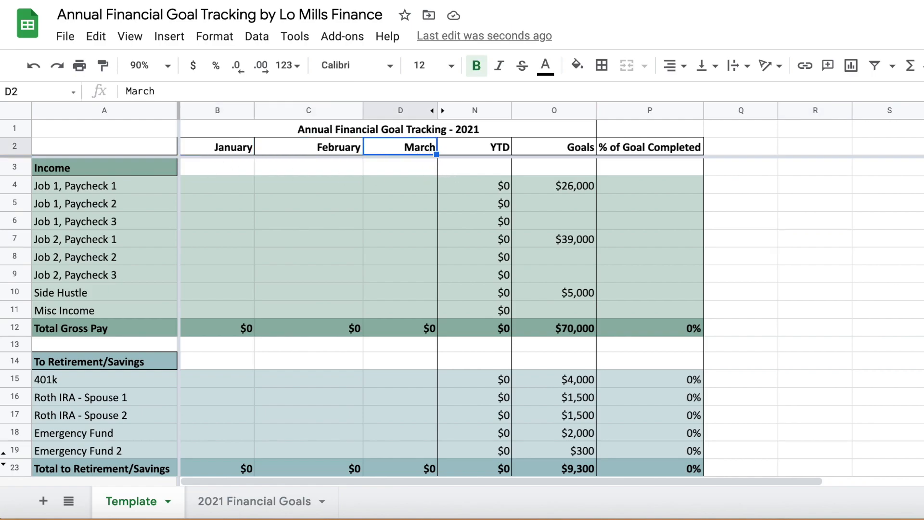
pyautogui.press('Right')
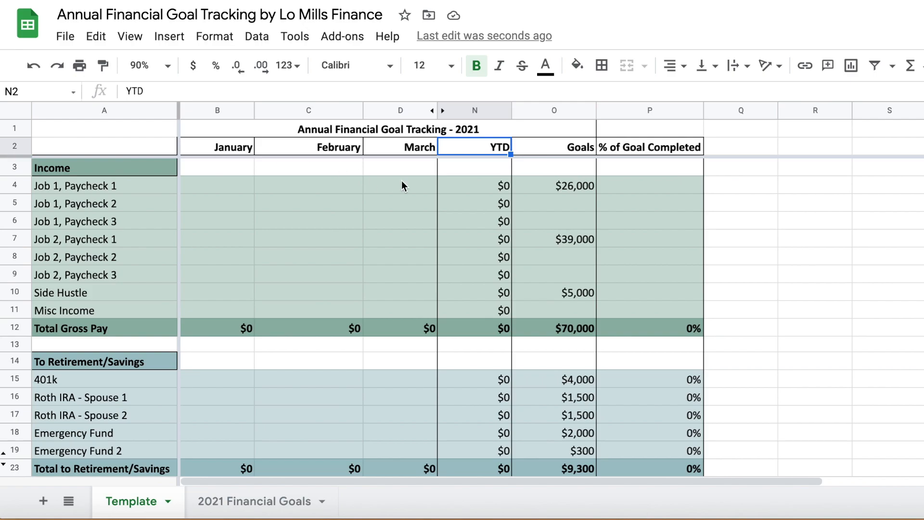
pyautogui.press('Right')
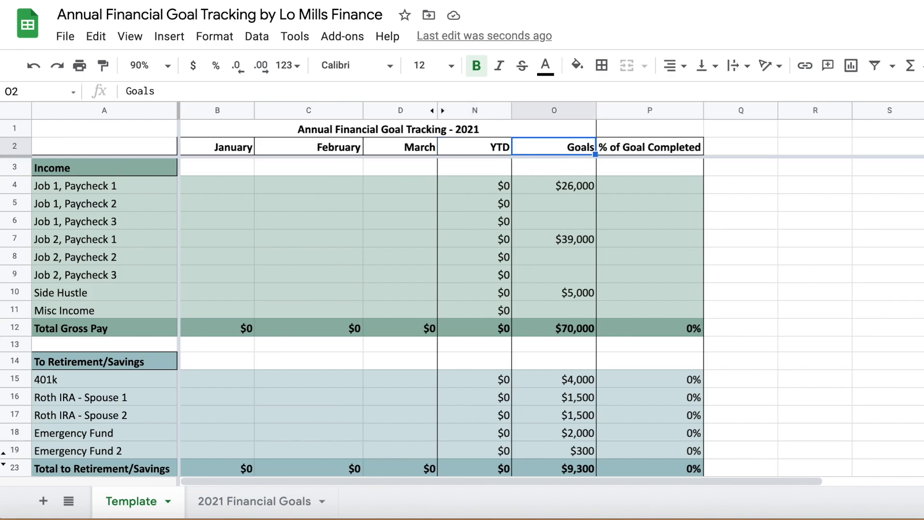
pyautogui.press('Right')
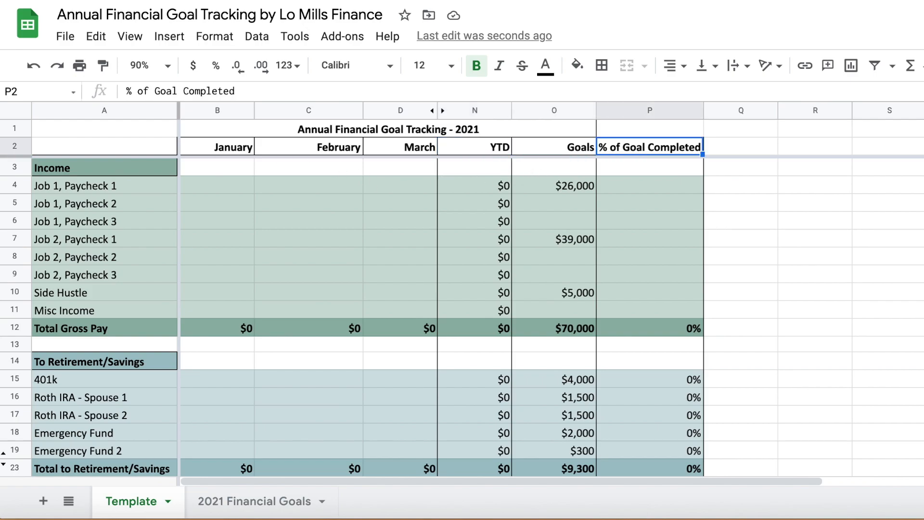
pyautogui.click(770, 275)
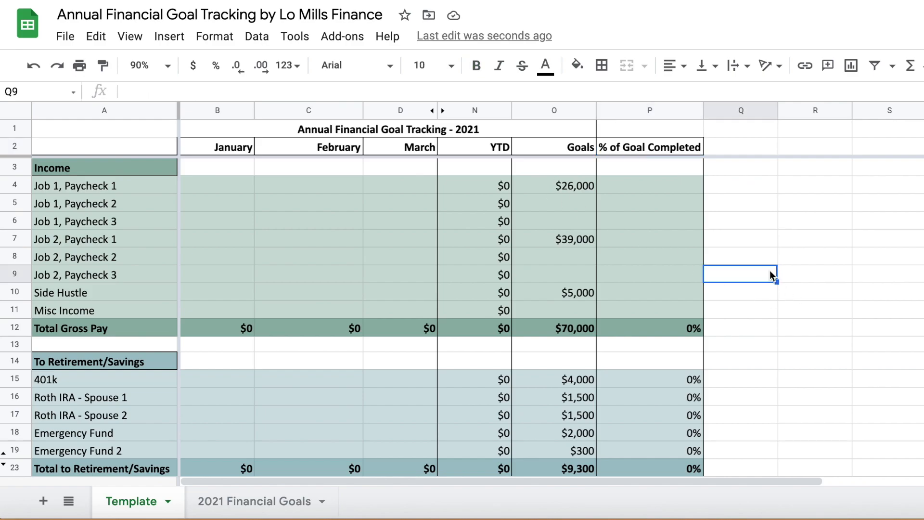
# Step: Enter January income of 1000 each for Job 1, Paycheck 1 and Paycheck 2, leaving Paycheck 3 blank
pyautogui.click(221, 184)
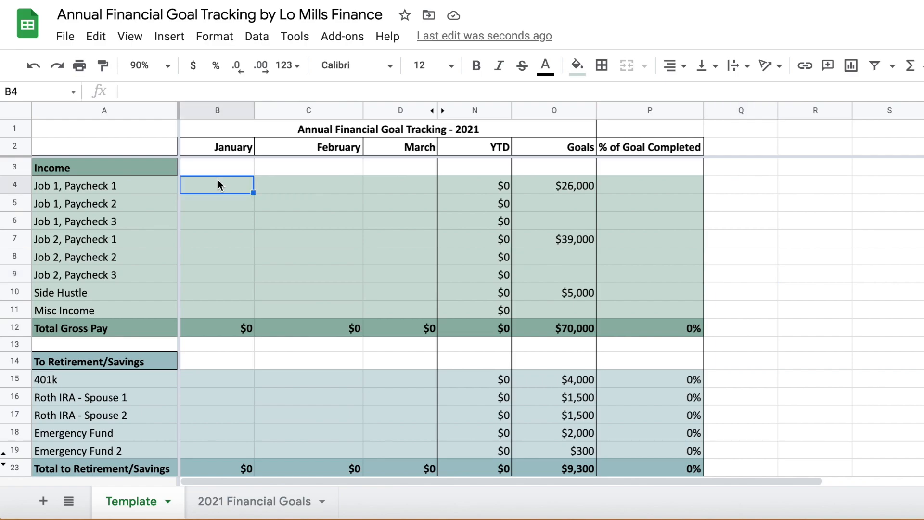
pyautogui.write('1000')
pyautogui.press('Return')
pyautogui.write('1000')
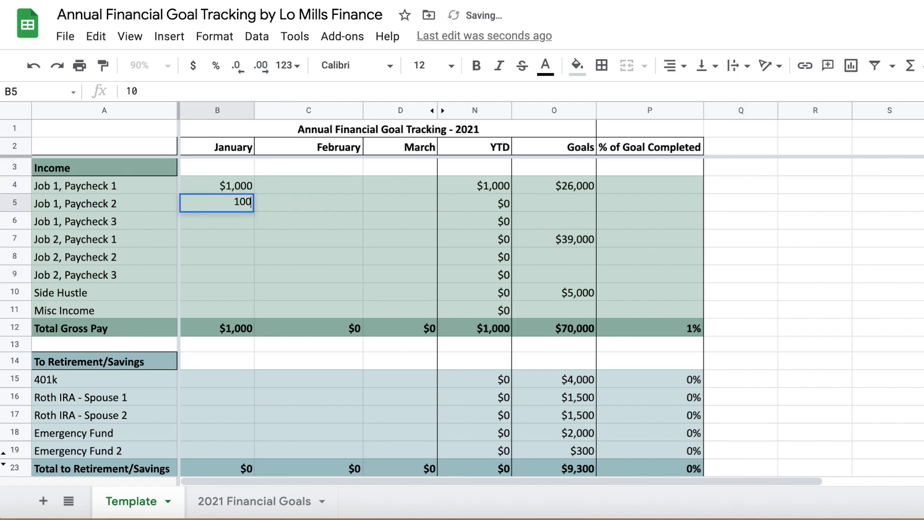
pyautogui.press('Return')
pyautogui.press('Return')
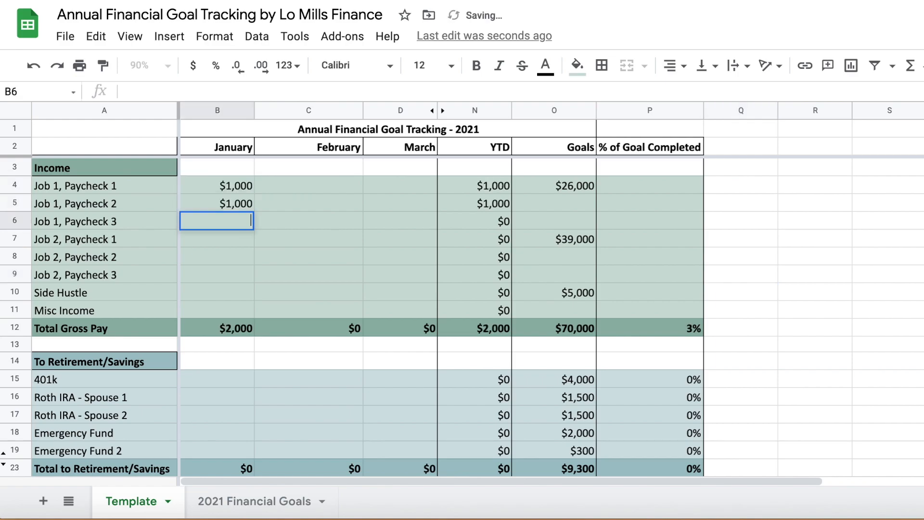
pyautogui.press('Return')
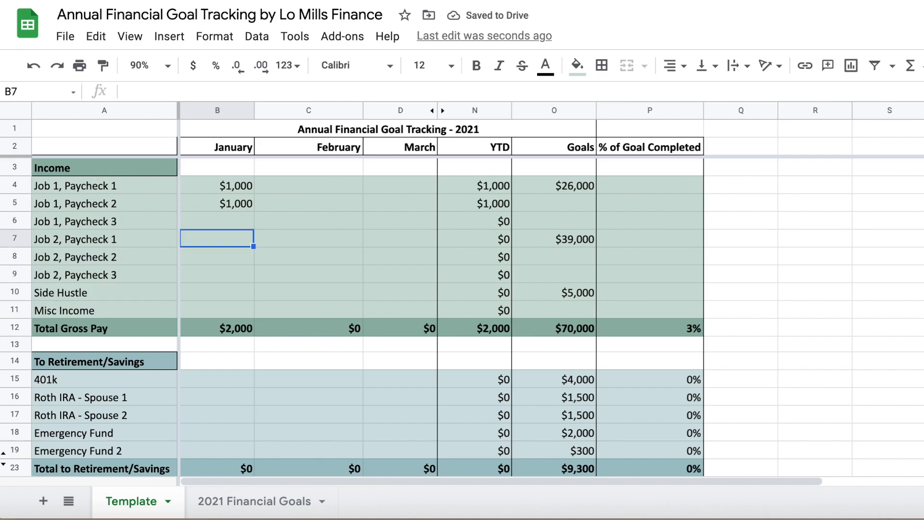
# Step: Enter January income of 1500 each for Job 2, Paycheck 1 and Paycheck 2, leaving Paycheck 3 blank
pyautogui.write('1500')
pyautogui.press('Return')
pyautogui.write('1500')
pyautogui.press('Return')
pyautogui.press('Return')
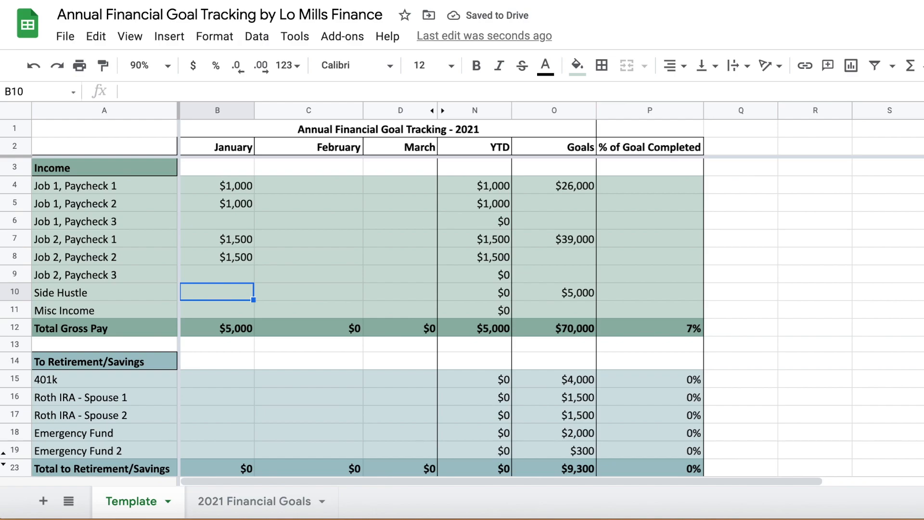
# Step: Enter the January retirement contributions: 333 for 401k, 125 for Roth IRA - Spouse 1 and 100 for Roth IRA - Spouse 2
pyautogui.click(229, 381)
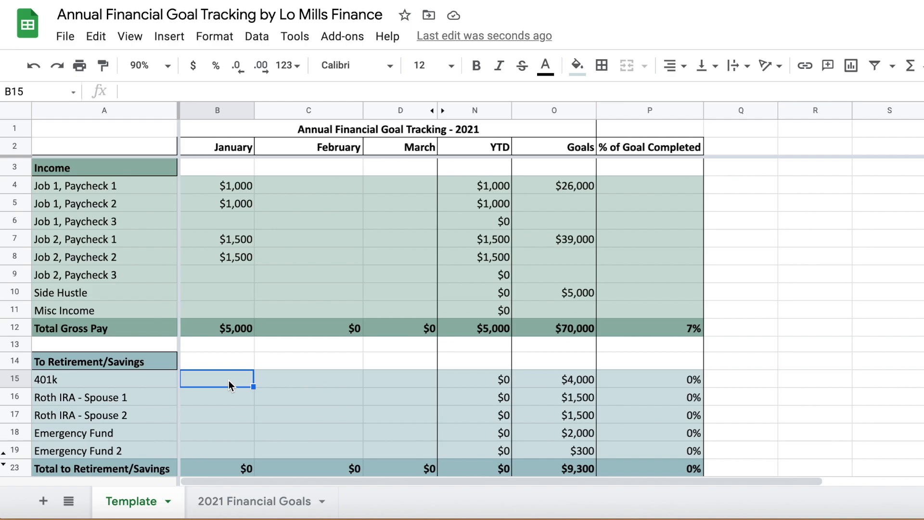
pyautogui.write('333')
pyautogui.press('Return')
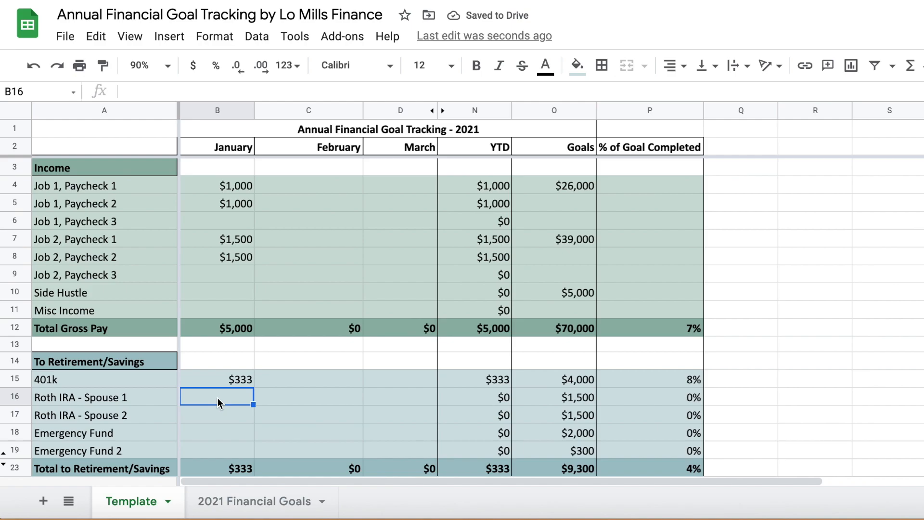
pyautogui.write('125')
pyautogui.press('Return')
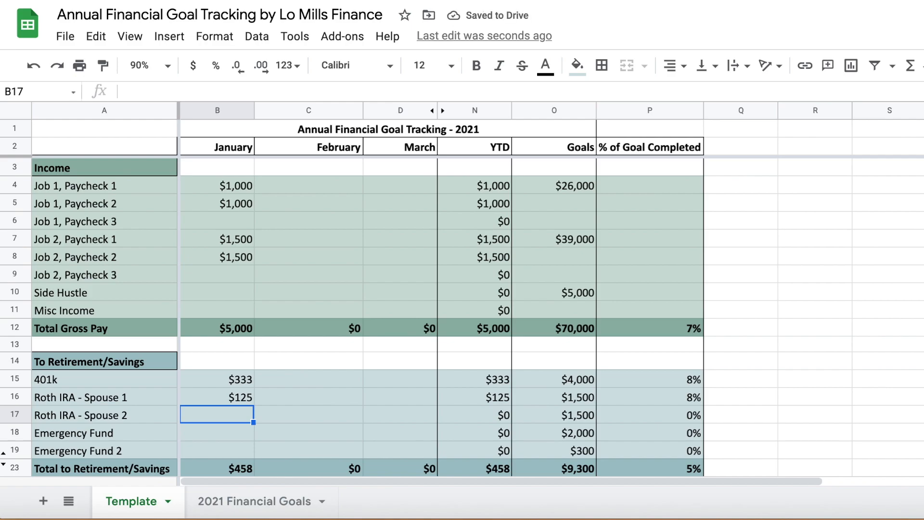
pyautogui.write('100')
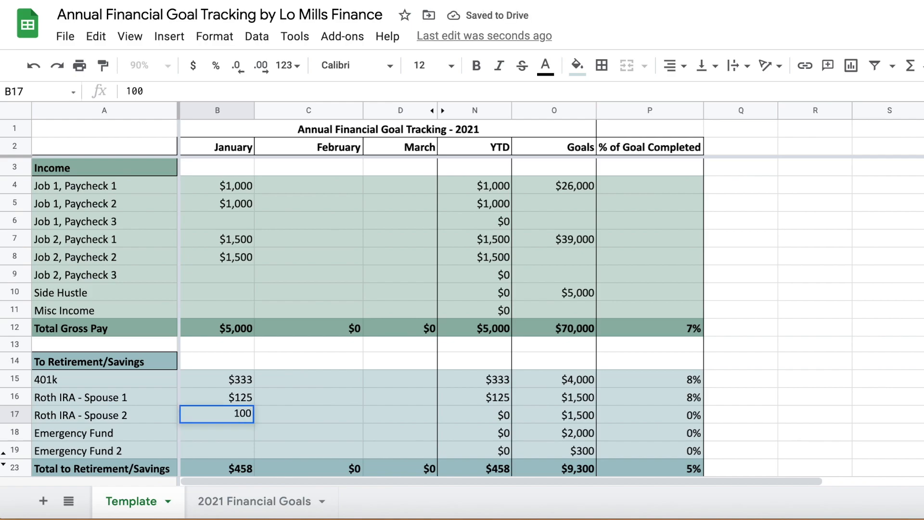
pyautogui.press('Return')
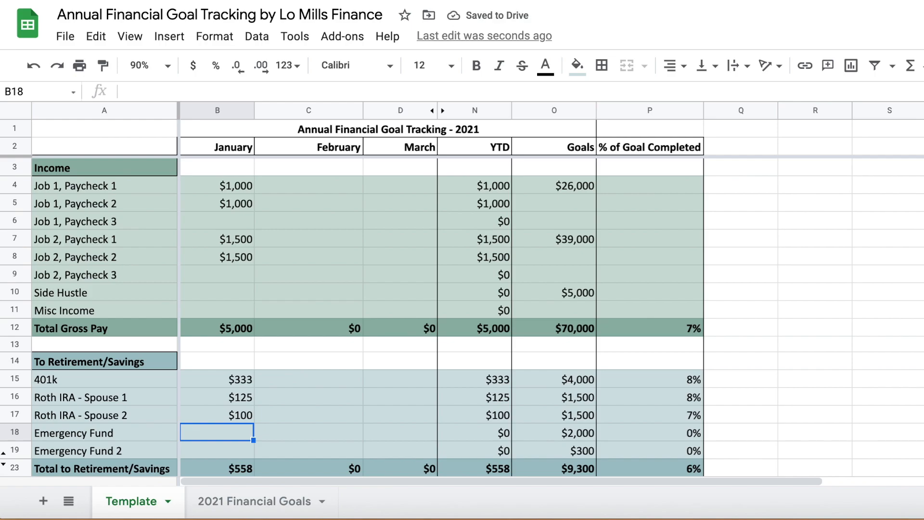
# Step: Enter the January savings amounts: 75 for Emergency Fund and 25 for Emergency Fund 2
pyautogui.write('75')
pyautogui.press('Return')
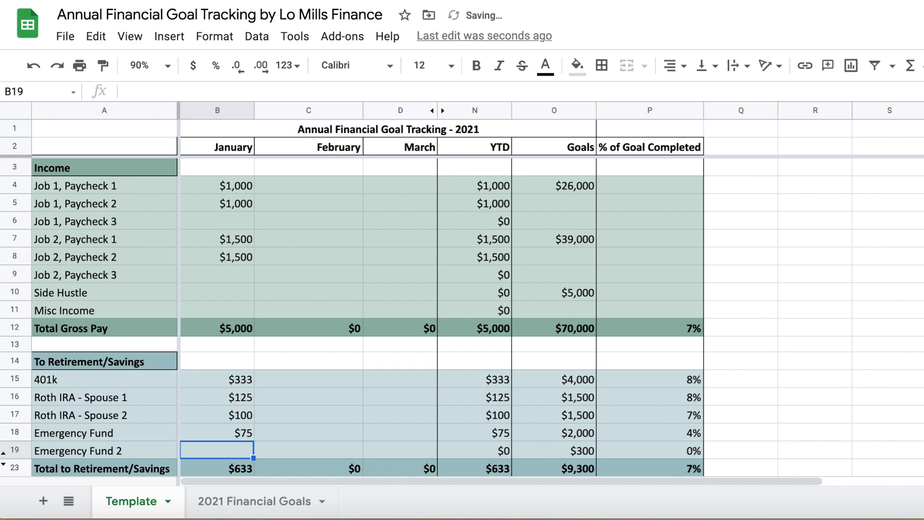
pyautogui.write('25')
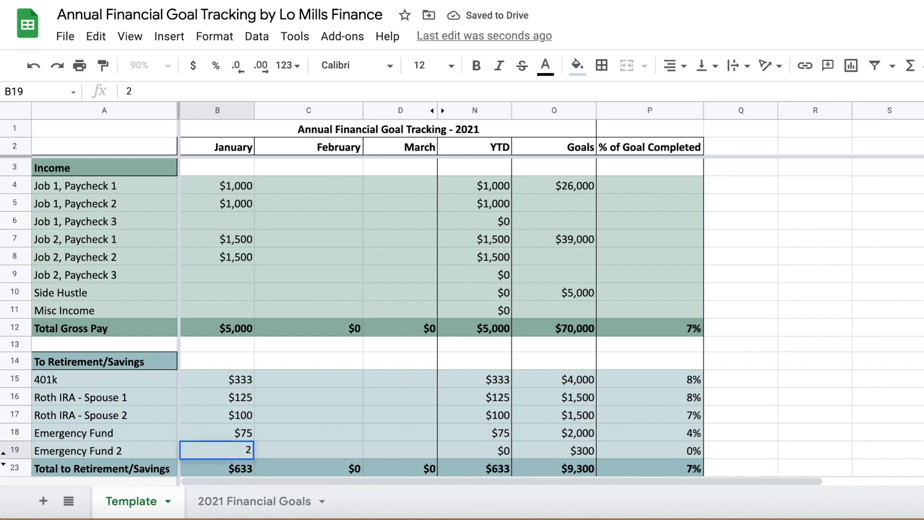
pyautogui.press('Return')
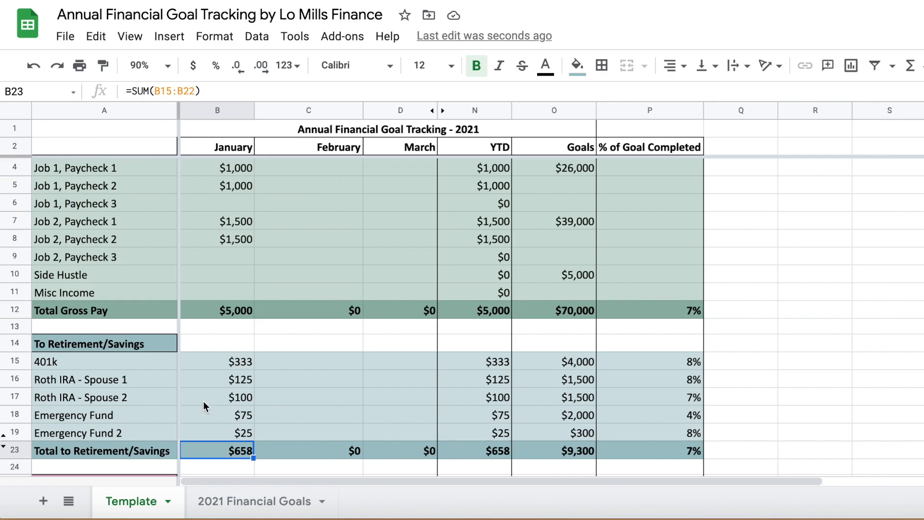
# Step: Enter the January debt payments: 500 for Credit Card 1, 300 for Car Loan and 25 for Student Loan
pyautogui.scroll(-3, 203, 401)
pyautogui.click(206, 365)
pyautogui.press('Down')
pyautogui.write('500')
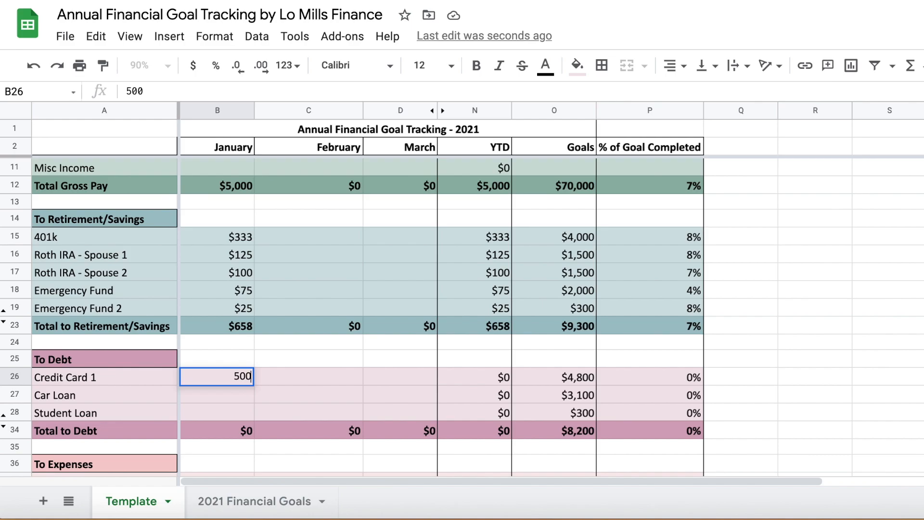
pyautogui.press('Return')
pyautogui.write('300')
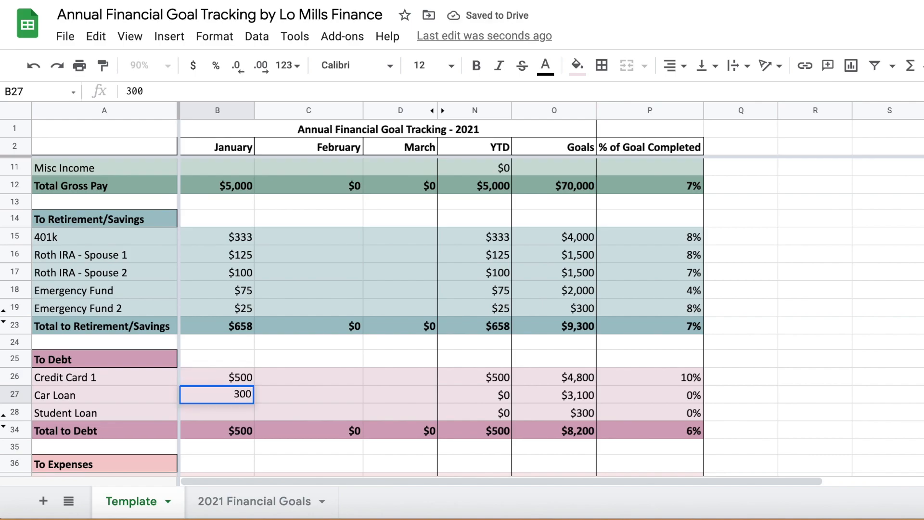
pyautogui.press('Return')
pyautogui.write('25')
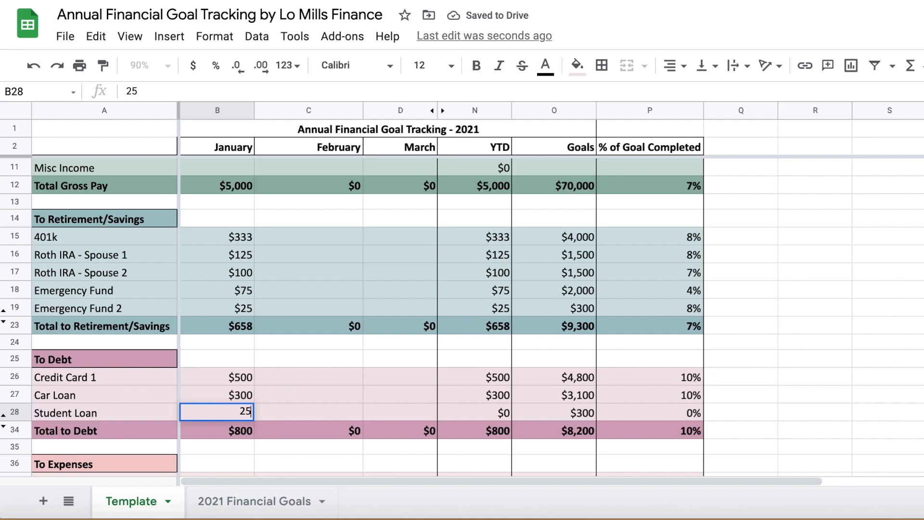
pyautogui.press('Return')
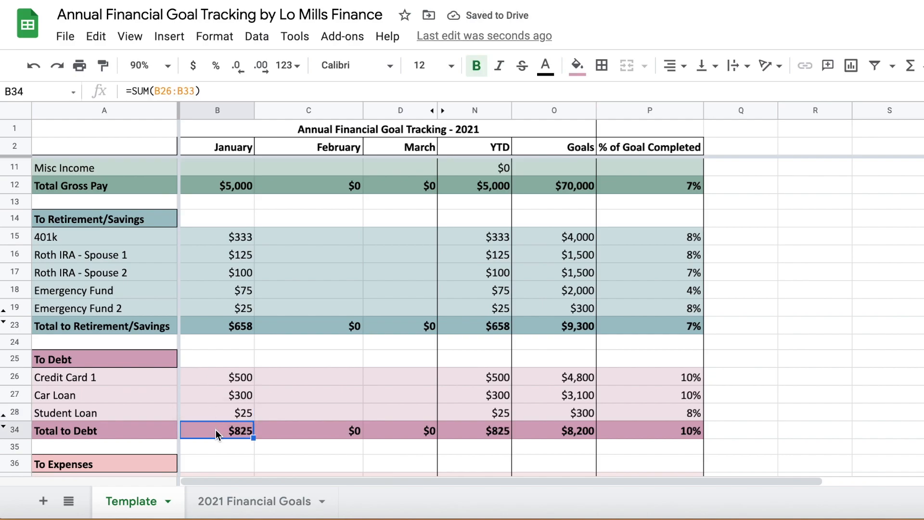
# Step: Check January's Expenses Excluding Taxes formula against the Total Gross Pay, Total to Retirement/Savings and Total to Debt cells it references
pyautogui.scroll(-2, 215, 432)
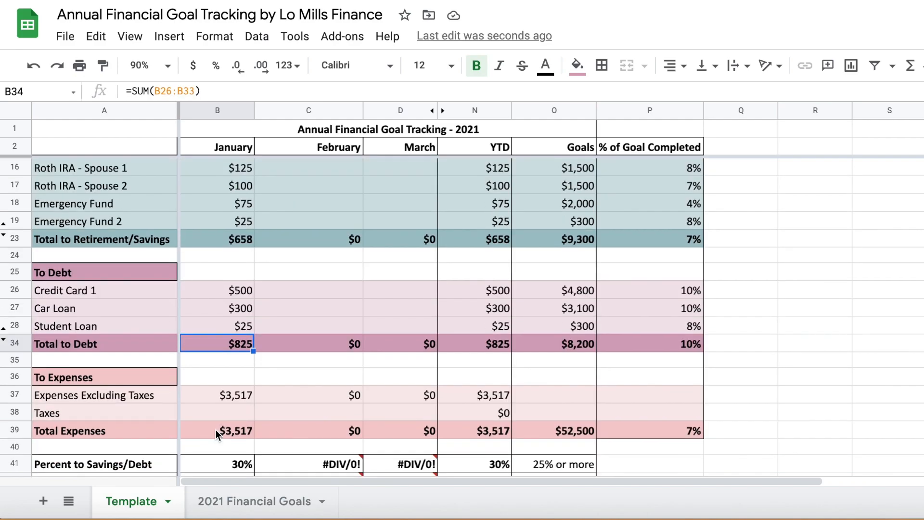
pyautogui.click(215, 391)
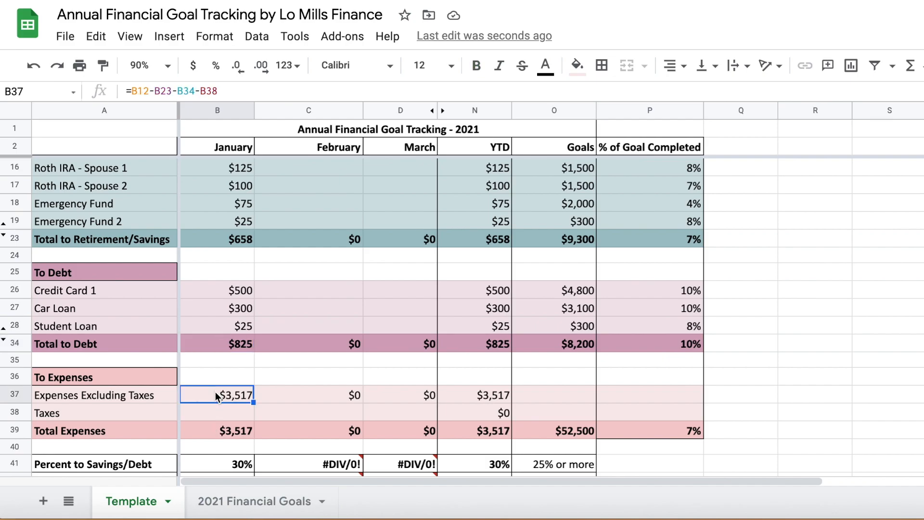
pyautogui.scroll(2, 213, 247)
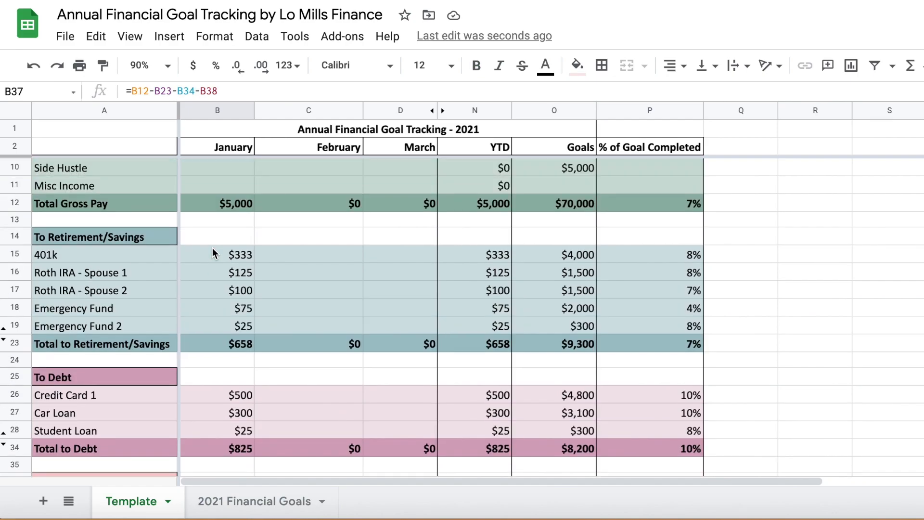
pyautogui.click(226, 203)
pyautogui.click(226, 448)
pyautogui.click(224, 344)
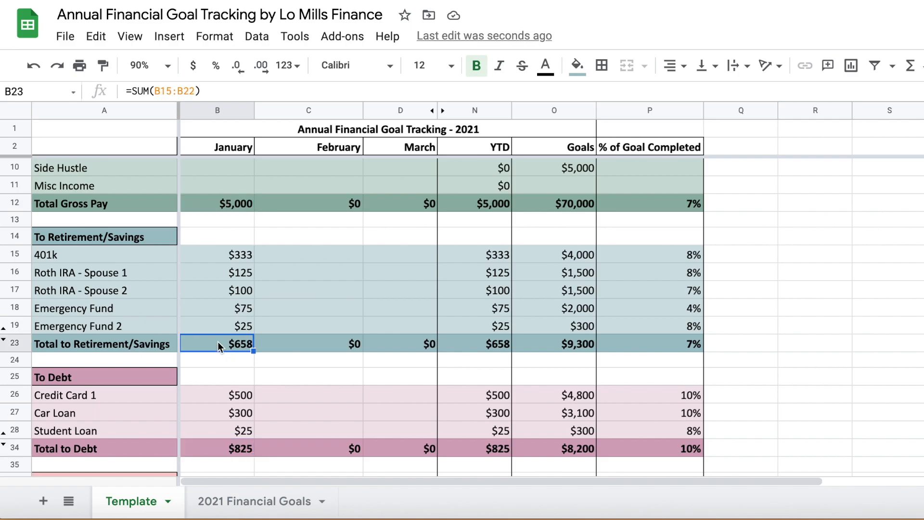
pyautogui.click(210, 448)
pyautogui.scroll(-2, 210, 448)
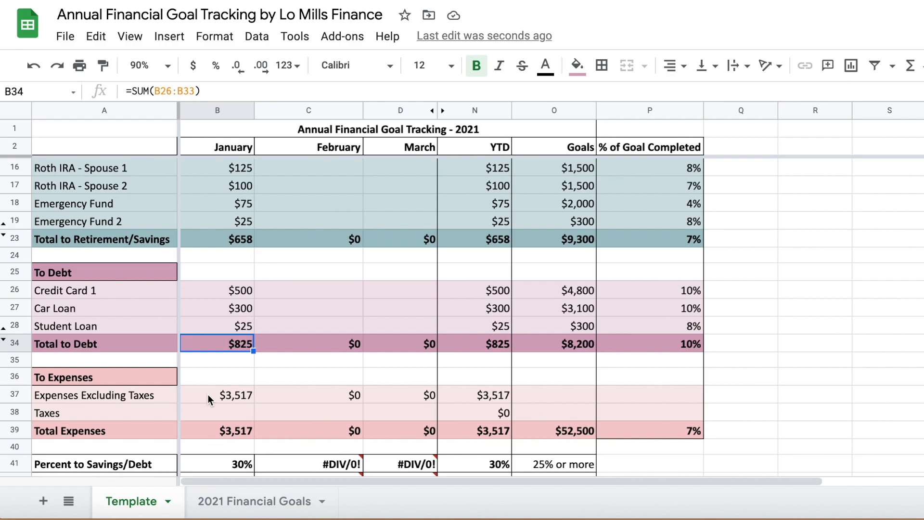
# Step: Examine January's Expenses Excluding Taxes formula alongside the Taxes row that it subtracts
pyautogui.click(208, 397)
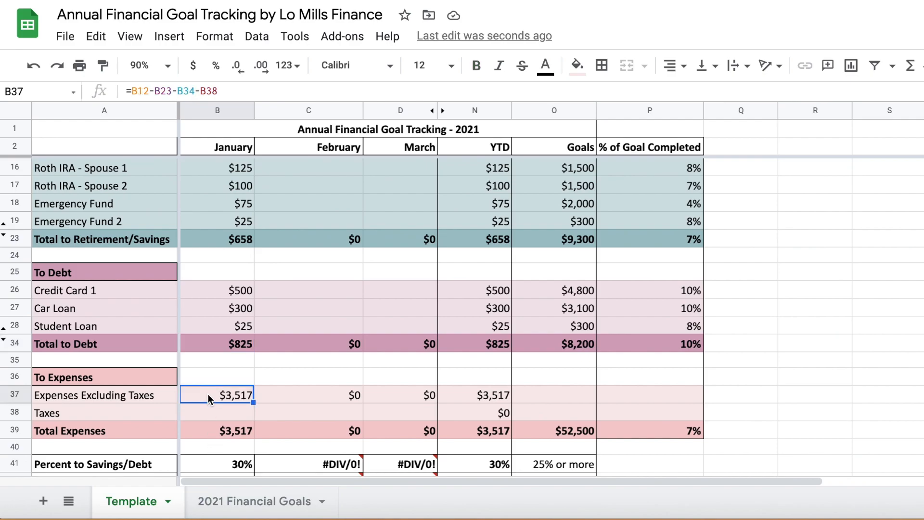
pyautogui.scroll(-1, 207, 393)
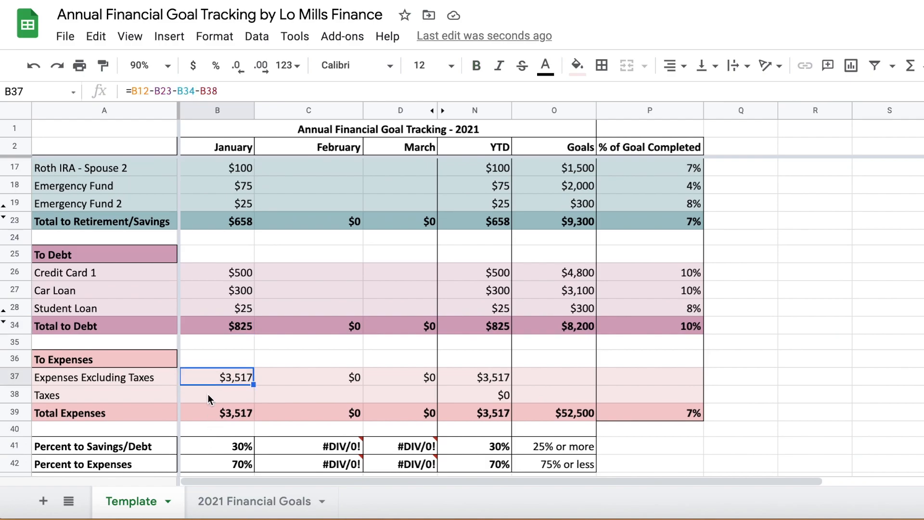
pyautogui.click(206, 394)
pyautogui.click(105, 395)
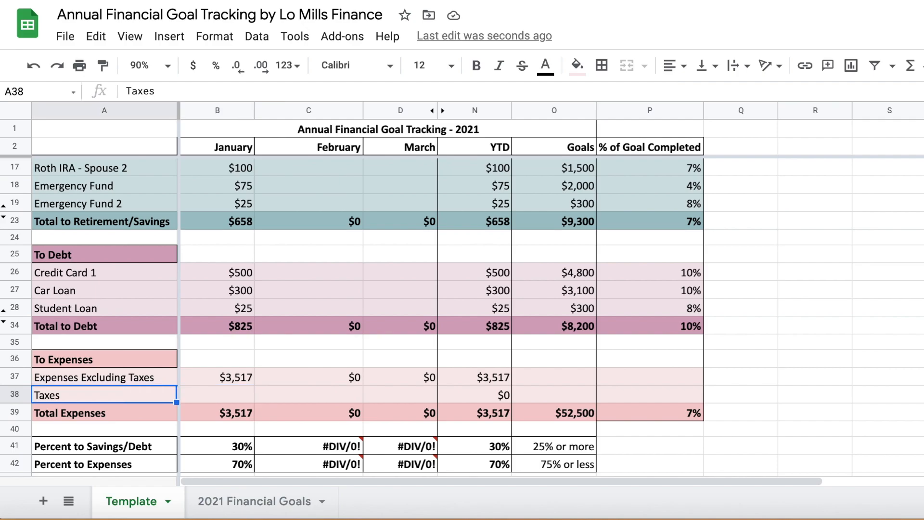
pyautogui.click(104, 376)
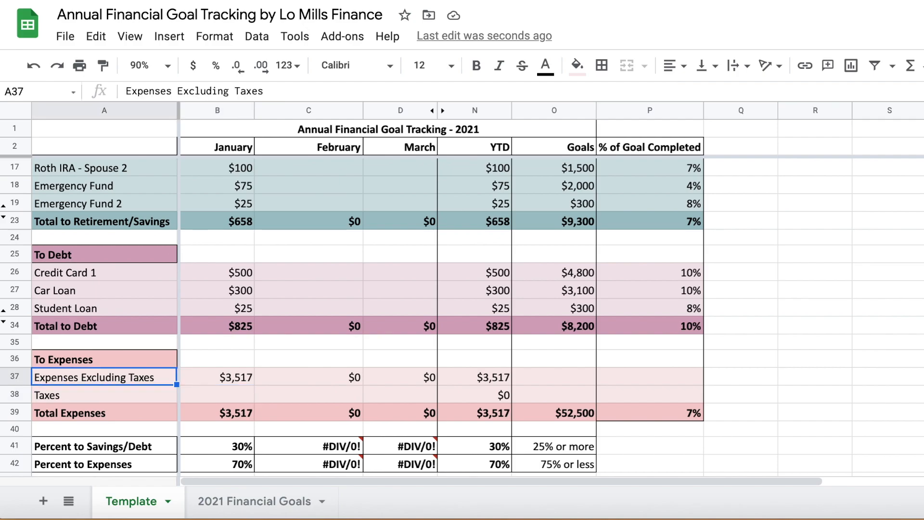
pyautogui.click(104, 395)
pyautogui.click(217, 394)
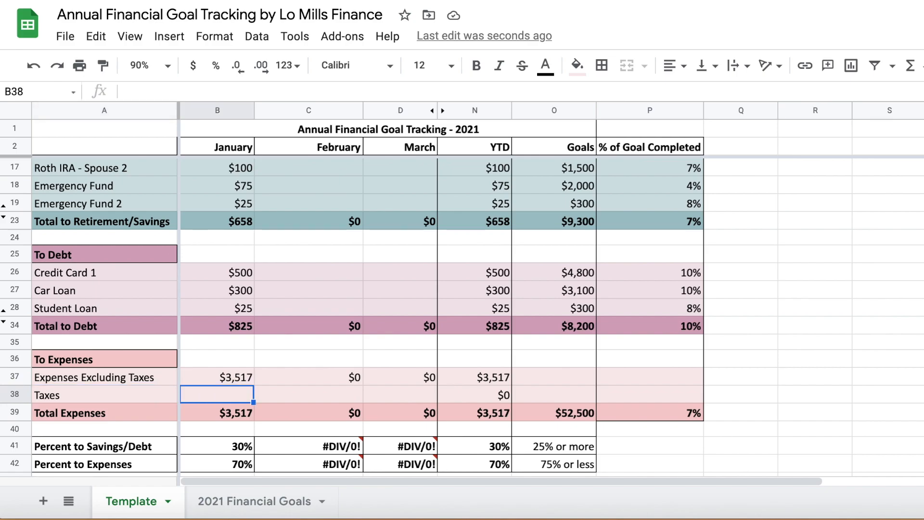
pyautogui.click(217, 377)
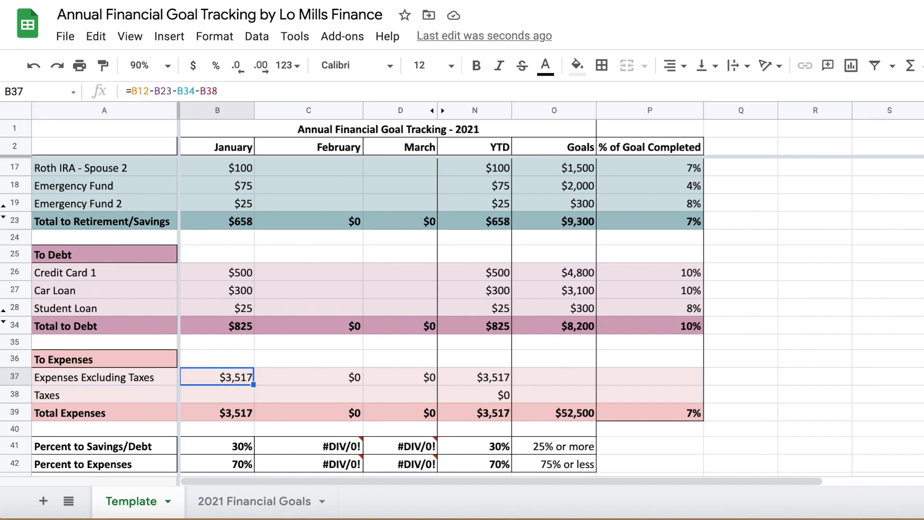
pyautogui.click(217, 394)
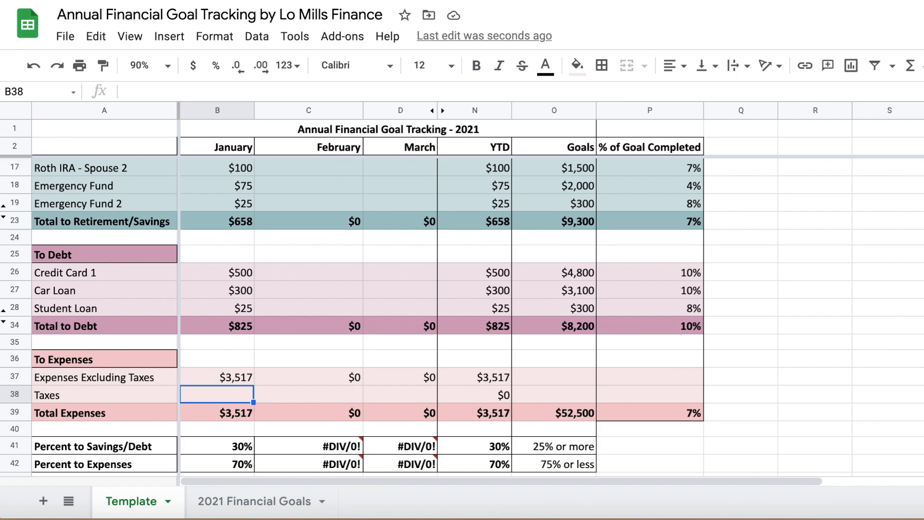
# Step: Review the January paycheck amounts and enter 1200 as the January Taxes
pyautogui.scroll(5, 212, 384)
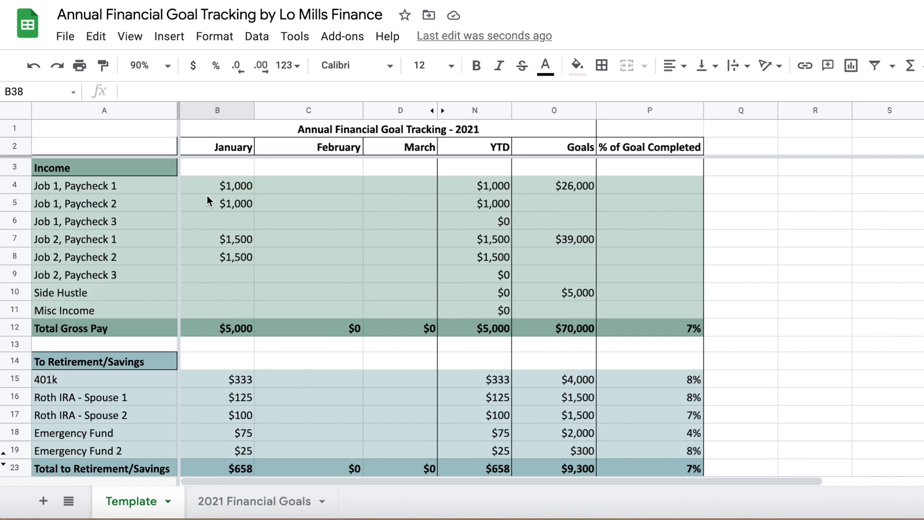
pyautogui.moveTo(214, 186); pyautogui.dragTo(218, 254)
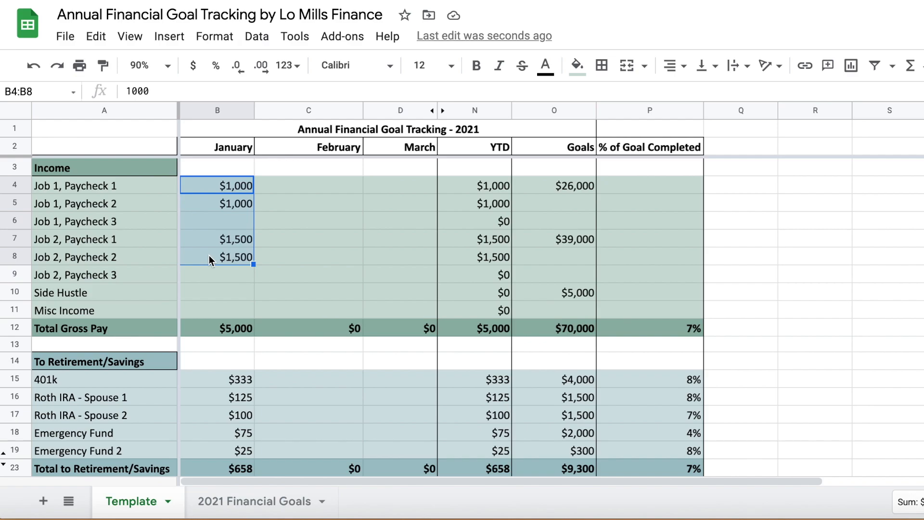
pyautogui.scroll(-6, 209, 255)
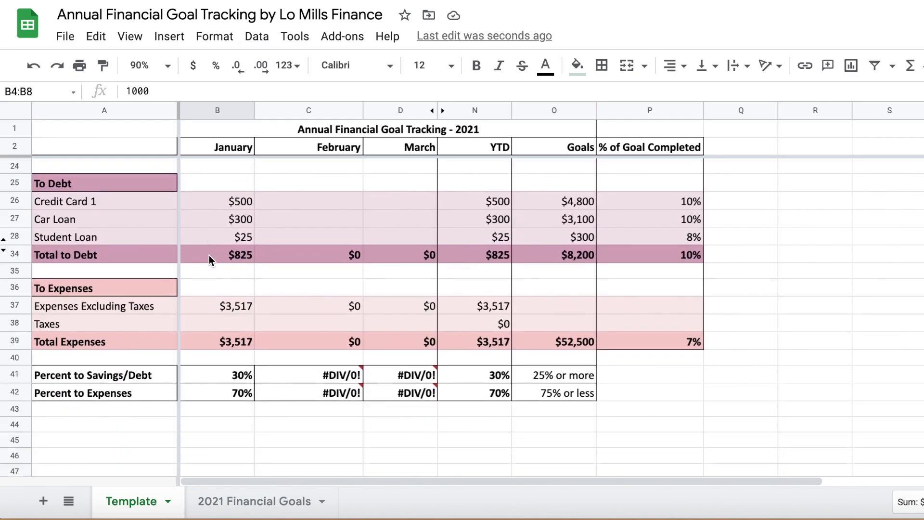
pyautogui.click(207, 325)
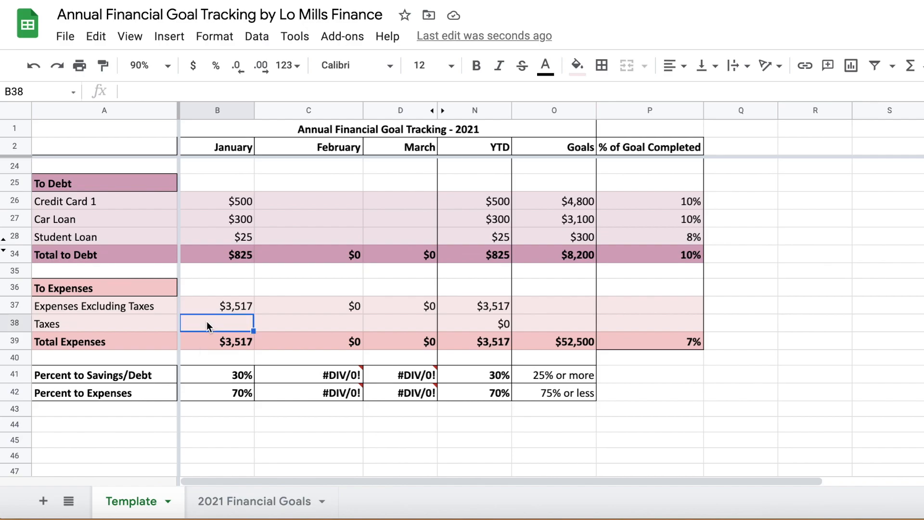
pyautogui.write('1200')
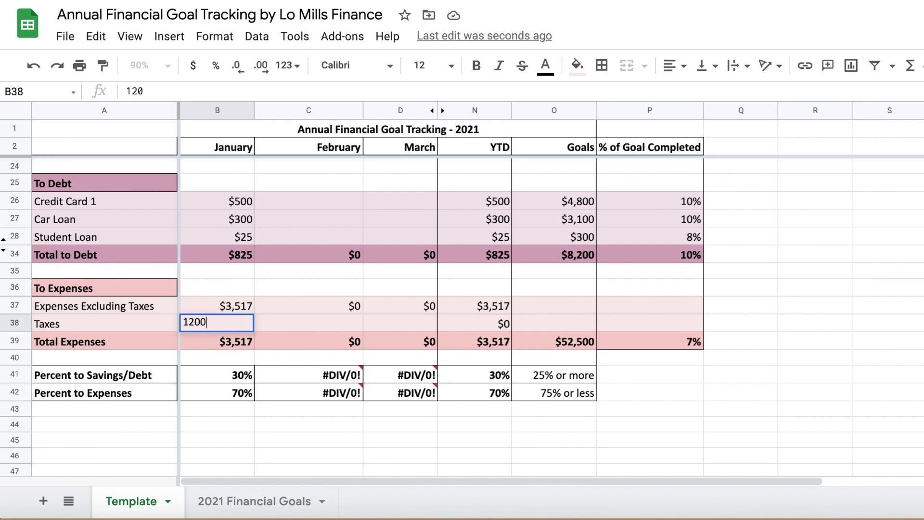
pyautogui.press('Return')
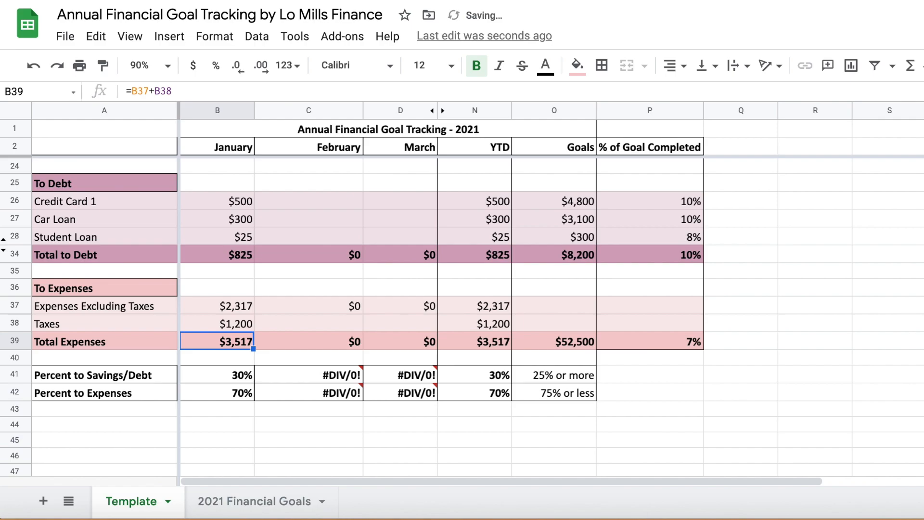
# Step: Check how January's Expenses Excluding Taxes and Total Expenses formulas use the Taxes amount
pyautogui.click(212, 311)
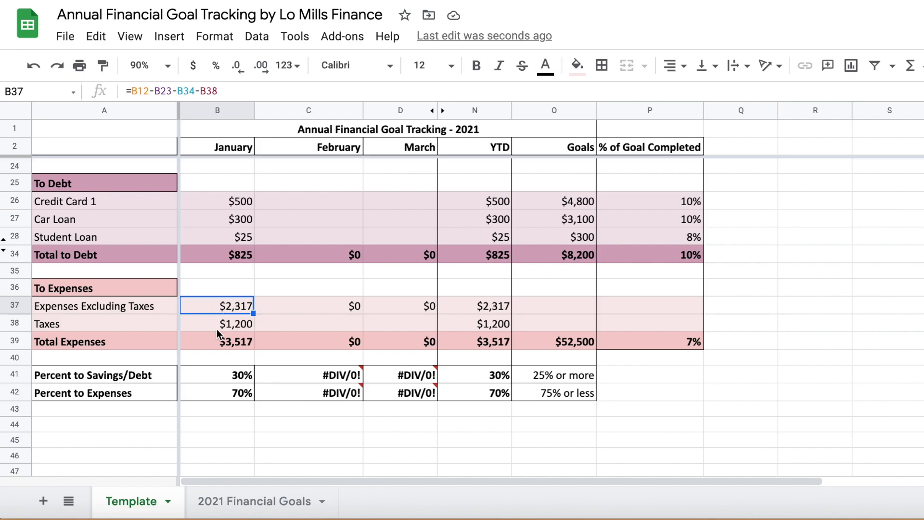
pyautogui.click(216, 328)
pyautogui.press('Down')
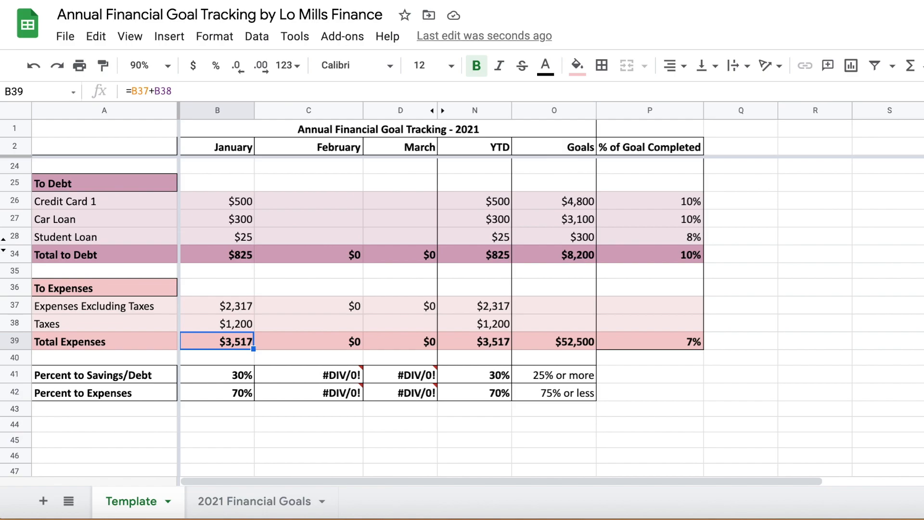
pyautogui.click(213, 322)
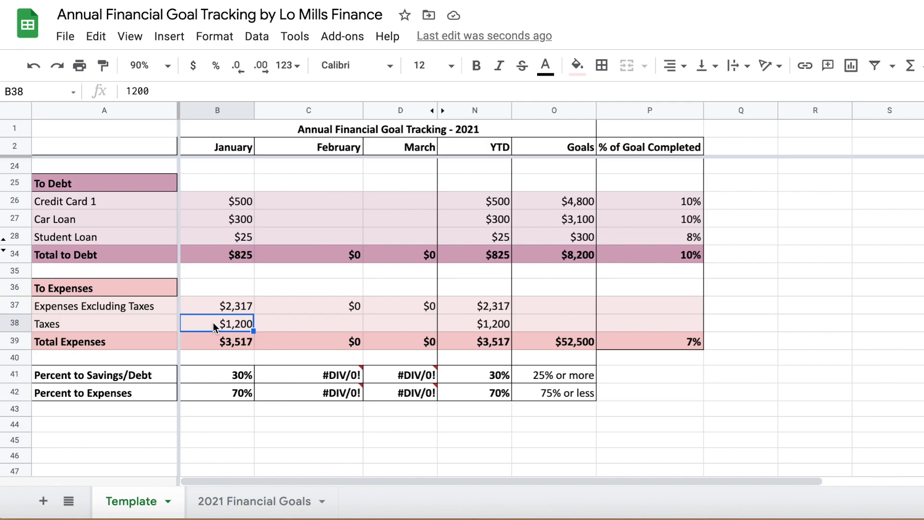
pyautogui.click(221, 343)
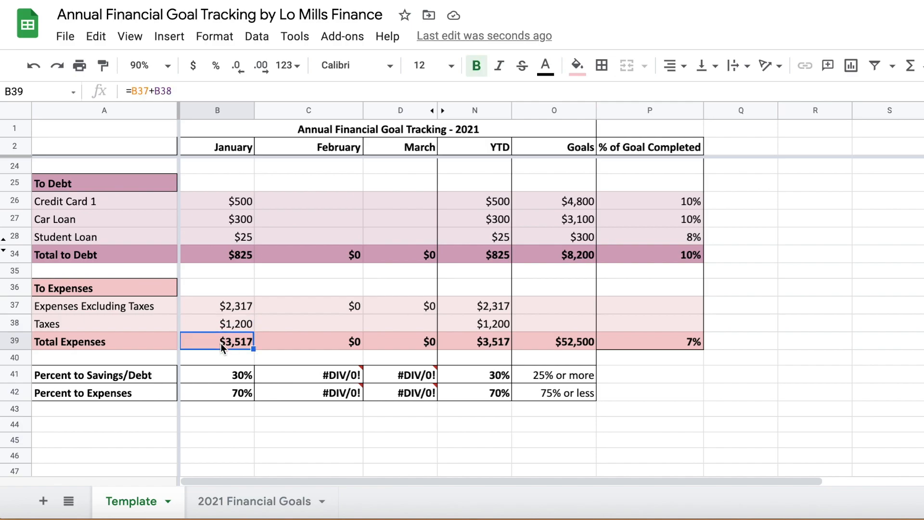
pyautogui.click(225, 324)
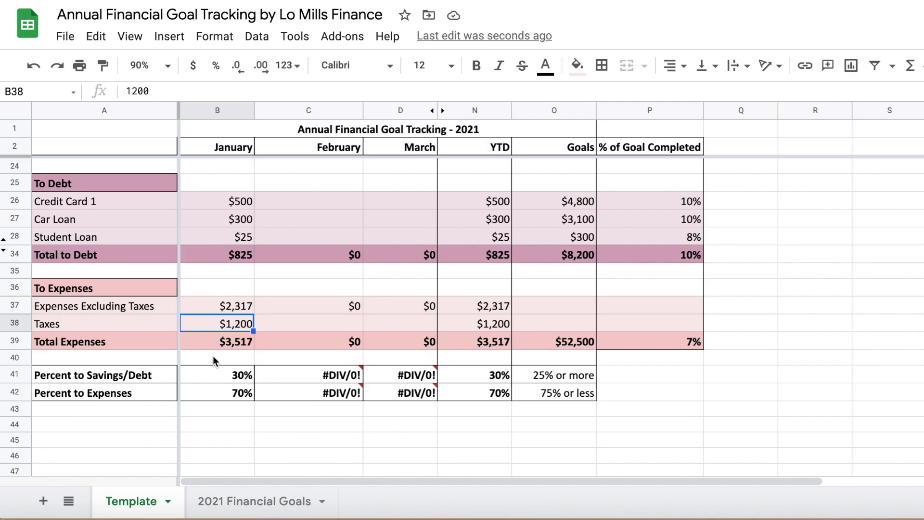
# Step: Examine the Percent to Savings/Debt and Percent to Expenses rows, including their goal targets and January formulas
pyautogui.click(134, 378)
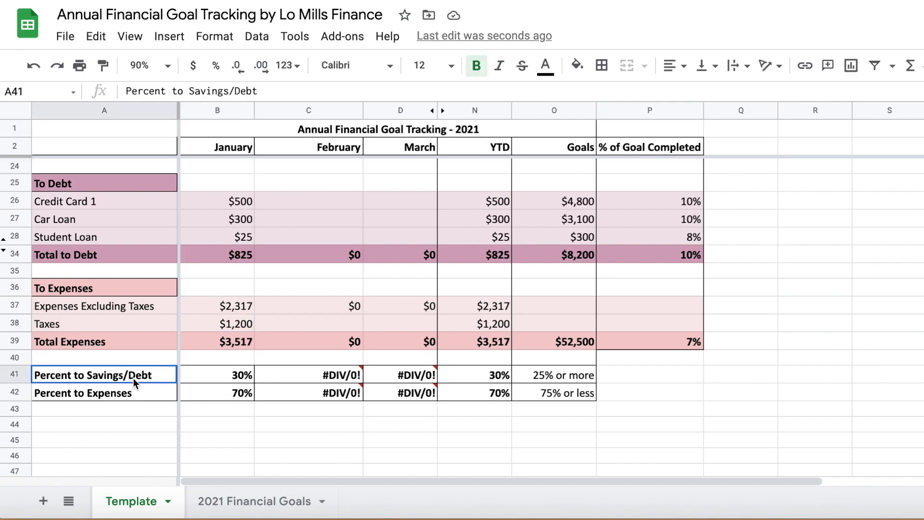
pyautogui.click(151, 399)
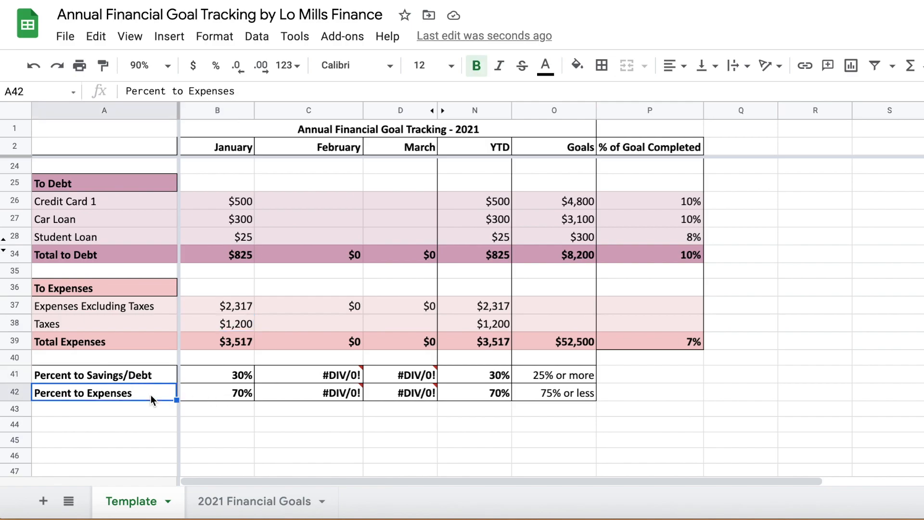
pyautogui.click(587, 377)
pyautogui.press('Down')
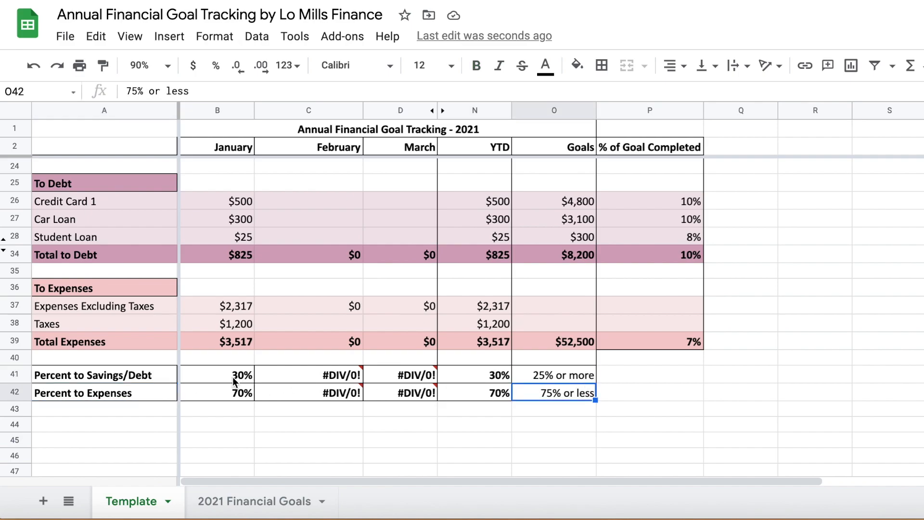
pyautogui.click(215, 380)
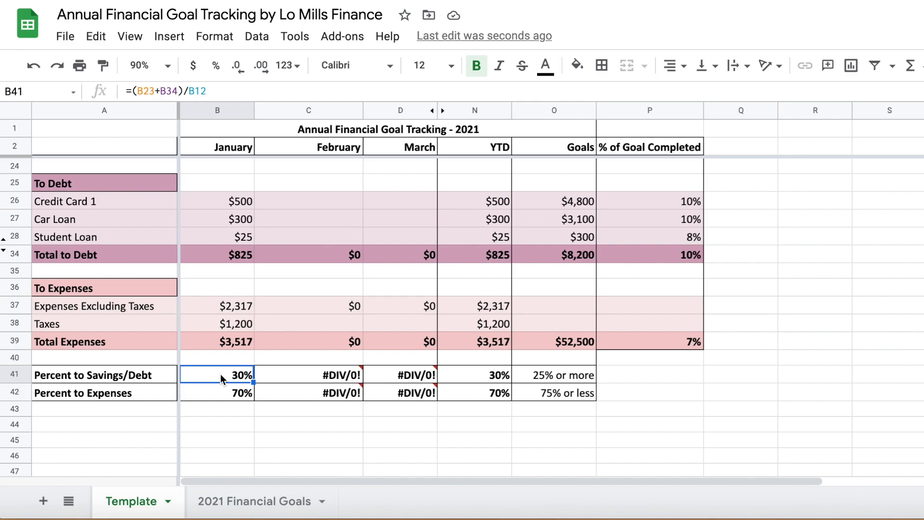
pyautogui.press('Down')
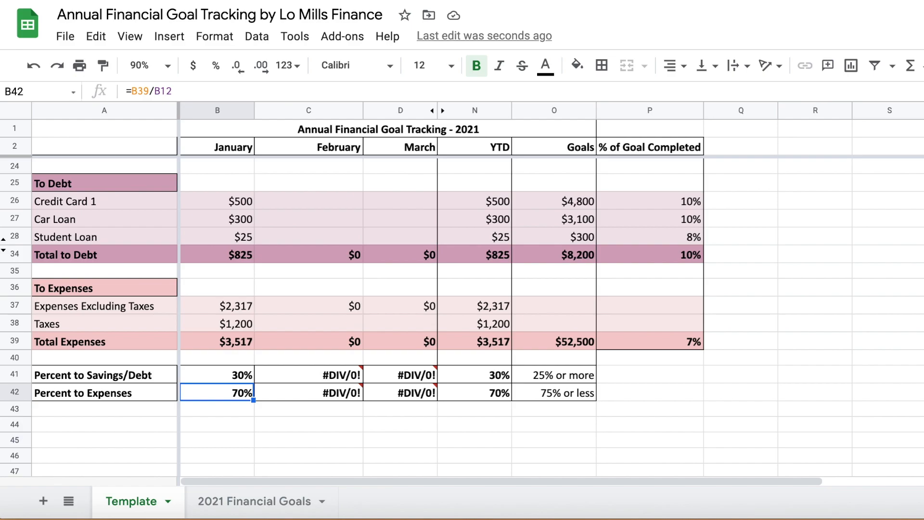
# Step: Enter 1000 in February for both Job 1, Paycheck 1 and Job 1, Paycheck 2
pyautogui.scroll(5, 303, 359)
pyautogui.click(310, 184)
pyautogui.write('1000')
pyautogui.press('Return')
pyautogui.write('1000')
pyautogui.press('Return')
# Step: Enter 1500 for each of the first two February Job 2 paychecks and 250 for Side Hustle, checking Total Gross Pay
pyautogui.press('Return')
pyautogui.write('1')
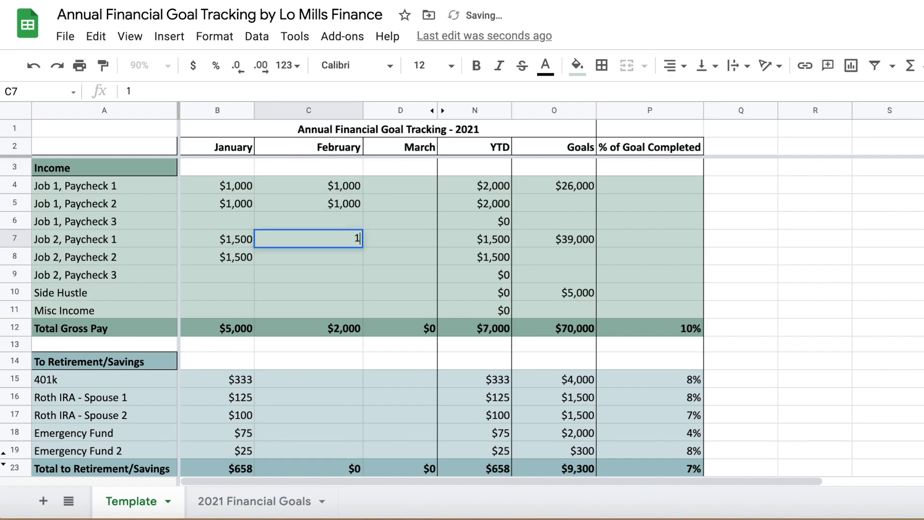
pyautogui.write('500')
pyautogui.press('Return')
pyautogui.write('1500')
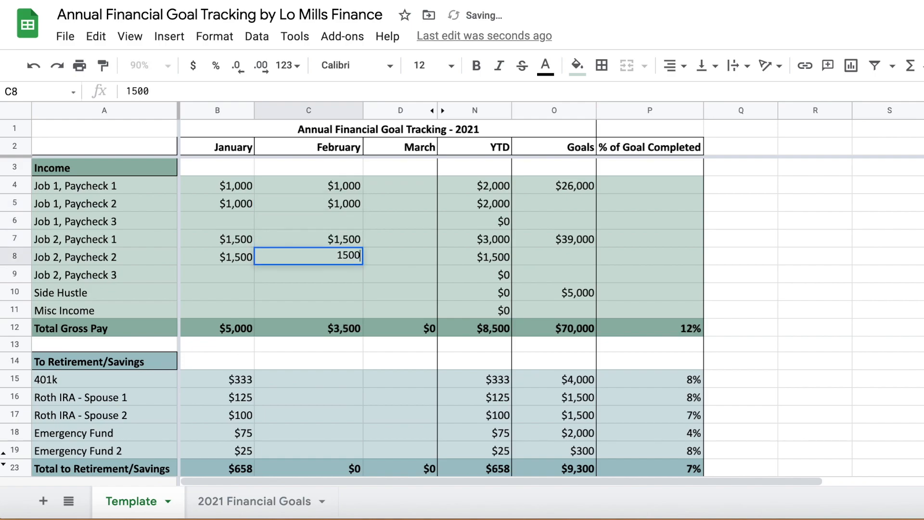
pyautogui.press('Return')
pyautogui.press('Return')
pyautogui.write('250')
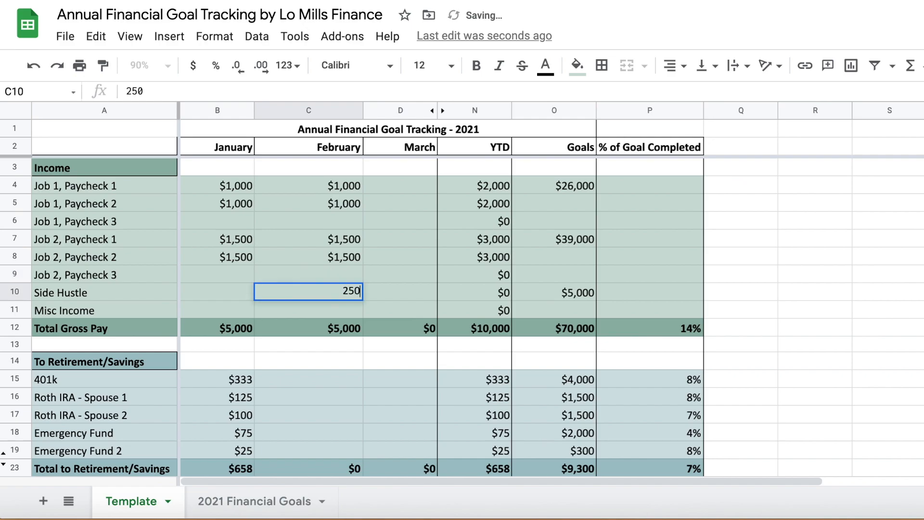
pyautogui.press('Return')
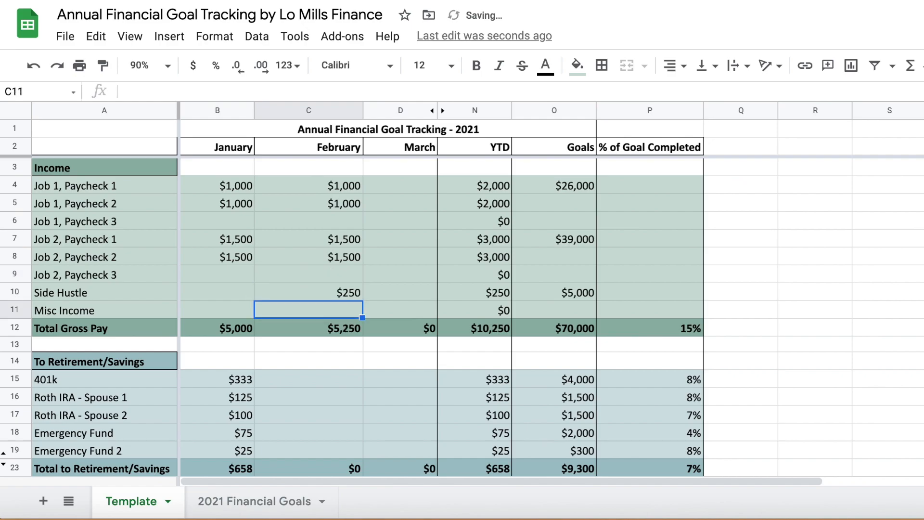
pyautogui.click(303, 333)
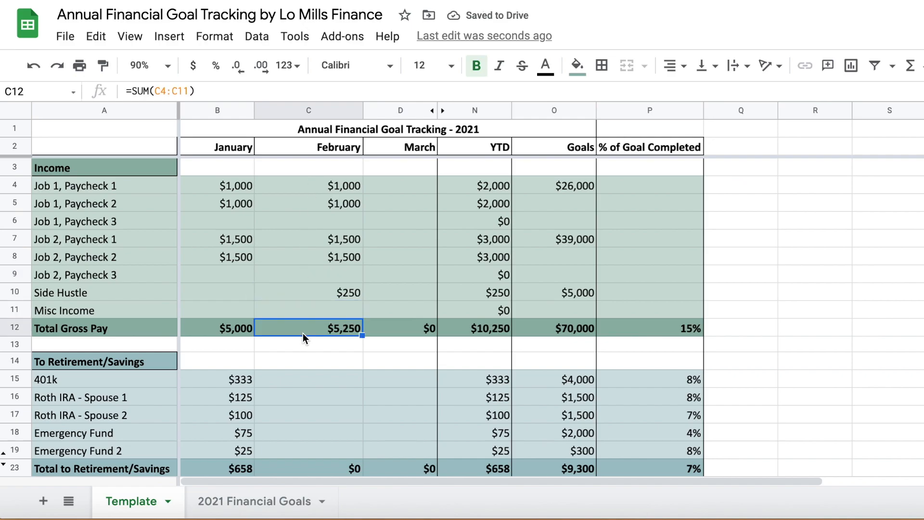
# Step: Enter the February retirement contributions: 333 for 401k, 125 for Roth IRA - Spouse 1 and 100 for Roth IRA - Spouse 2
pyautogui.click(298, 377)
pyautogui.scroll(-1, 348, 366)
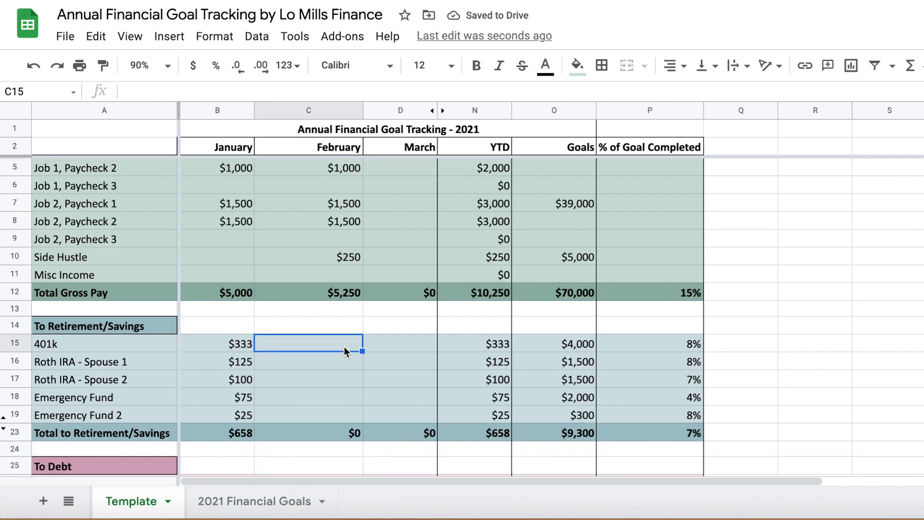
pyautogui.write('333')
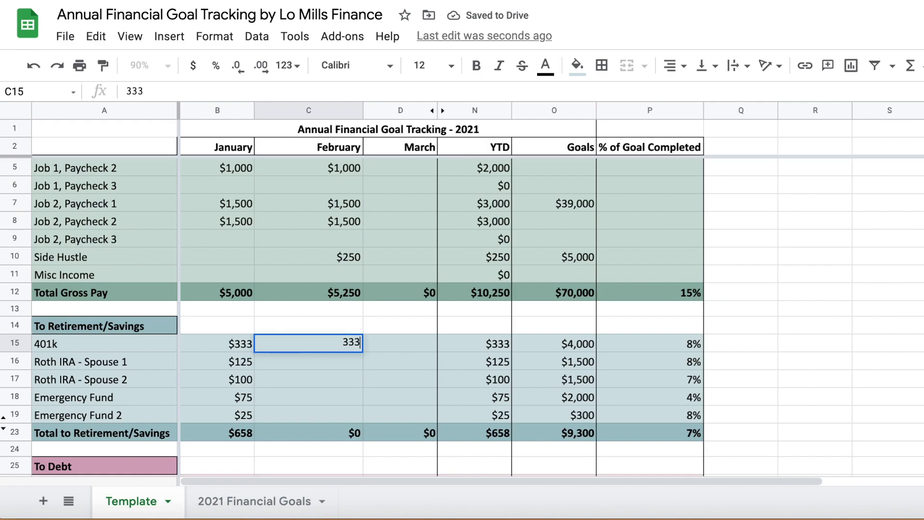
pyautogui.press('Return')
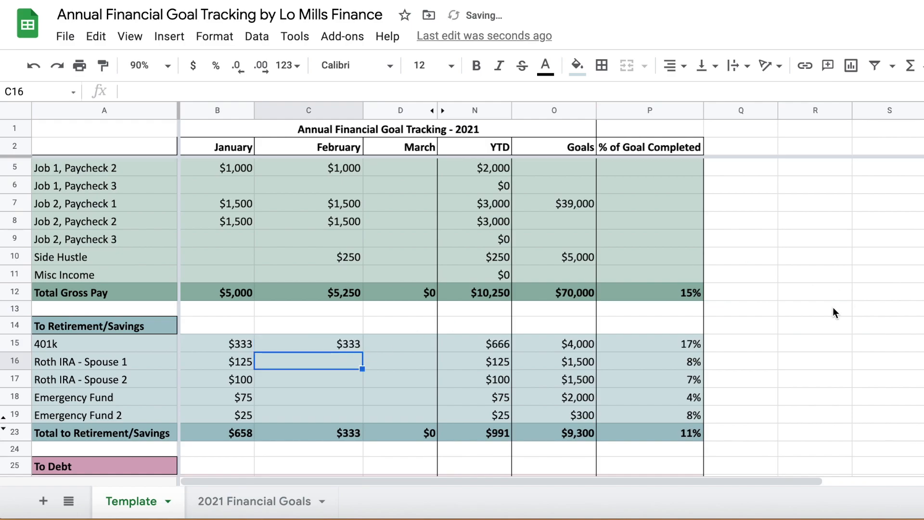
pyautogui.write('125')
pyautogui.press('Return')
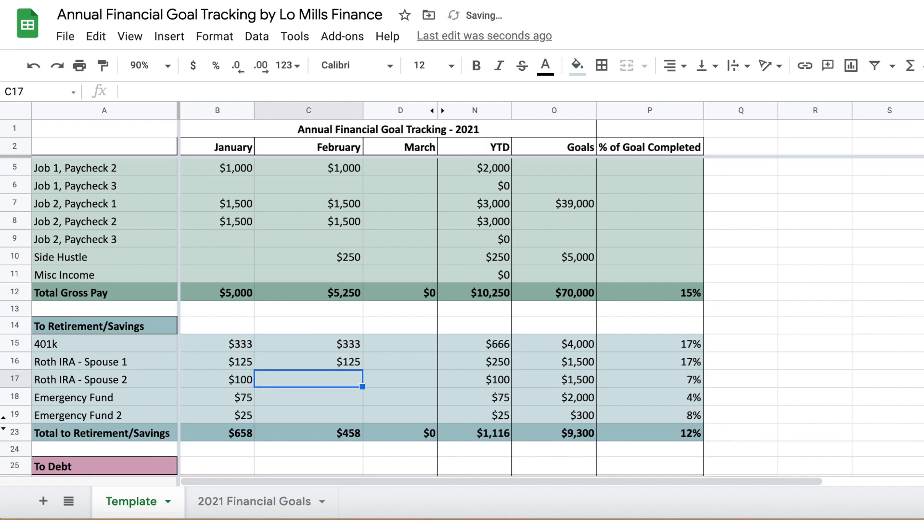
pyautogui.write('100')
pyautogui.press('Return')
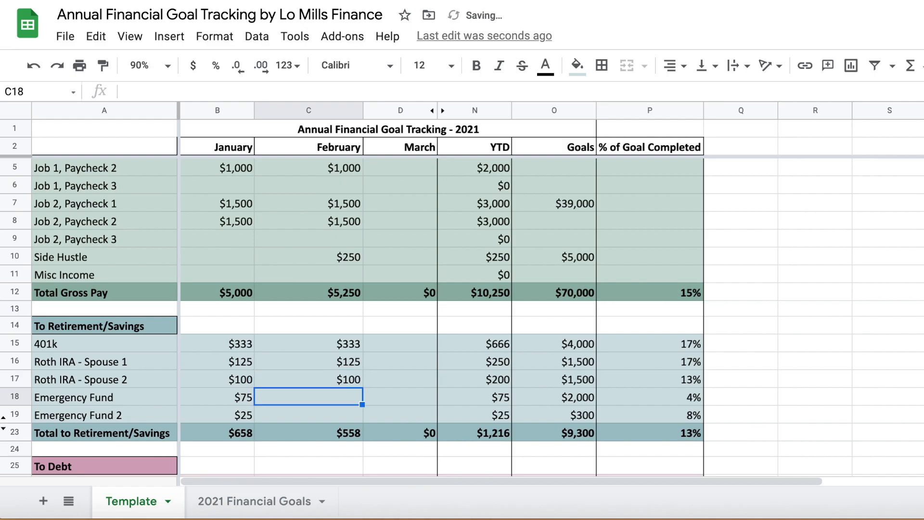
# Step: Enter the February savings contributions: 75 for Emergency Fund and 0 for Emergency Fund 2
pyautogui.write('75')
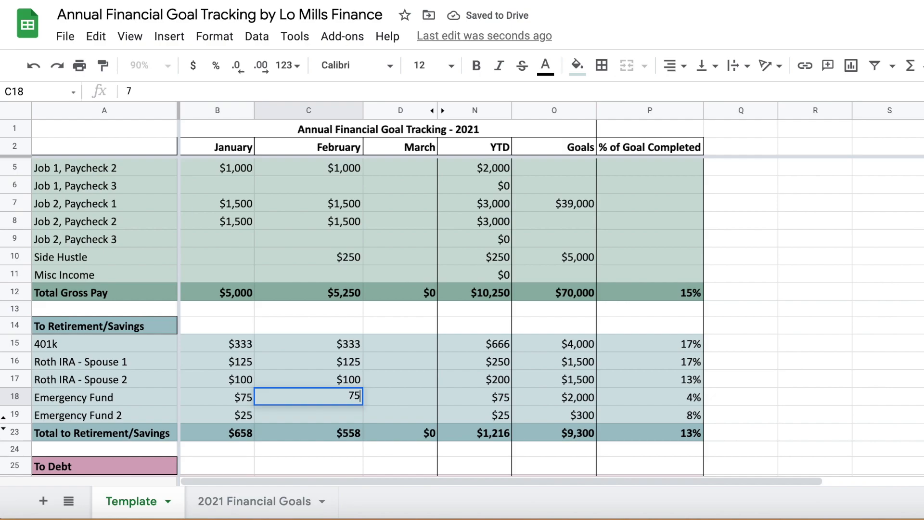
pyautogui.press('Return')
pyautogui.write('0')
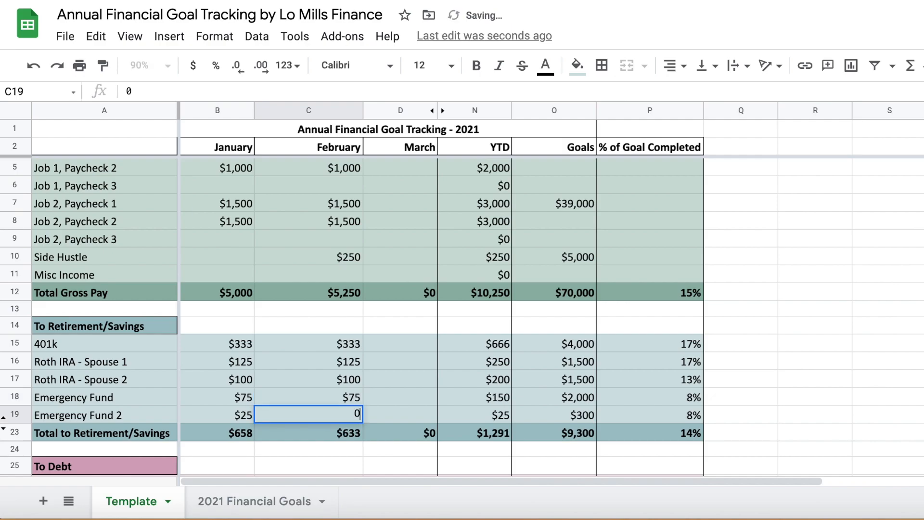
pyautogui.press('Return')
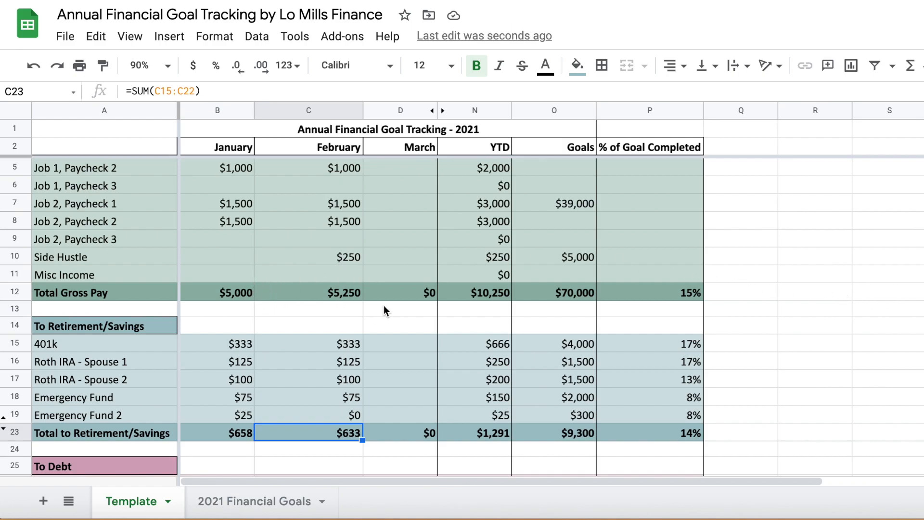
# Step: Examine the % of Goal Completed column and its formulas for Total Gross Pay and the retirement and savings rows
pyautogui.click(643, 109)
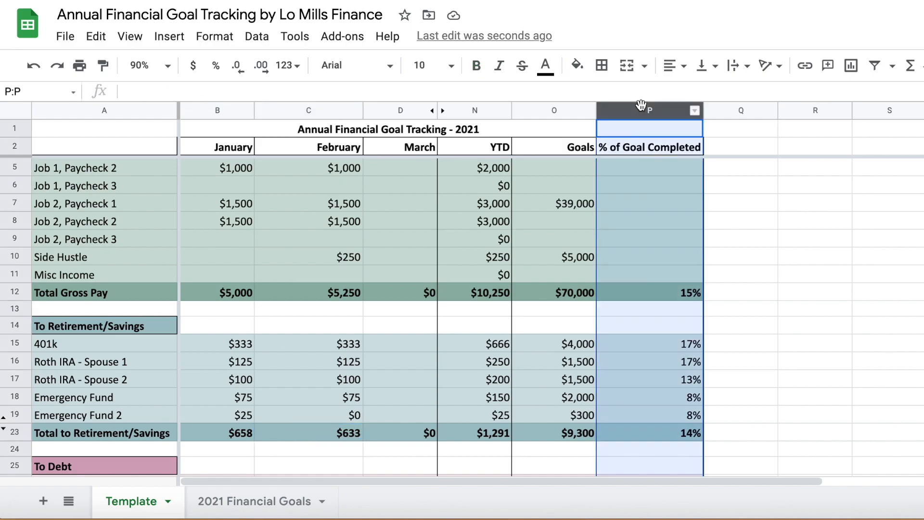
pyautogui.click(738, 274)
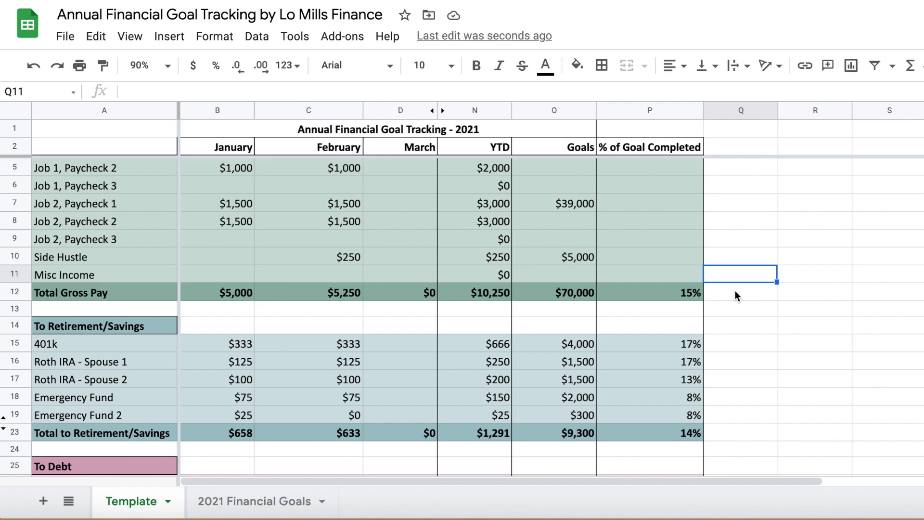
pyautogui.click(669, 295)
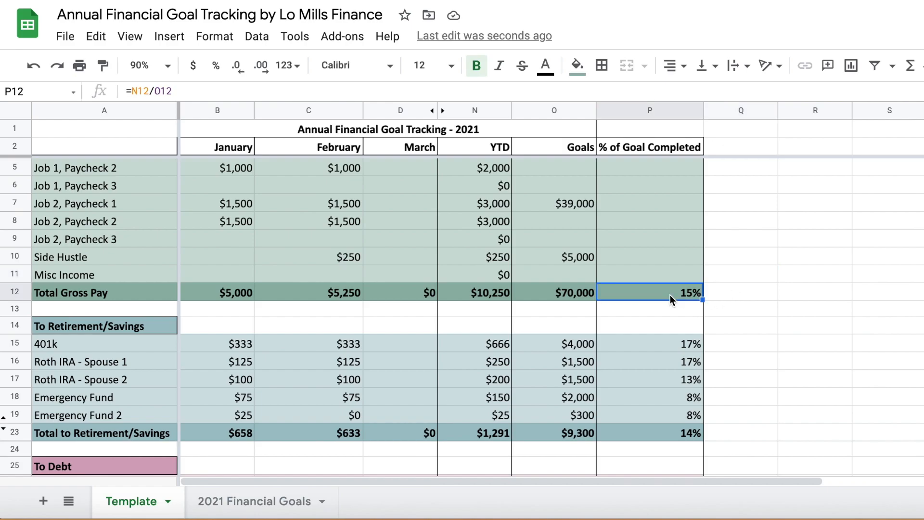
pyautogui.click(656, 341)
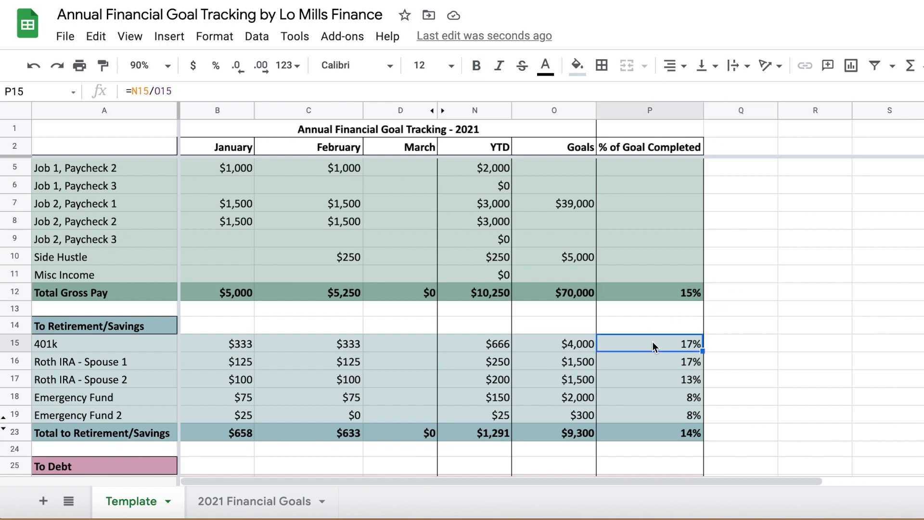
pyautogui.press('Down')
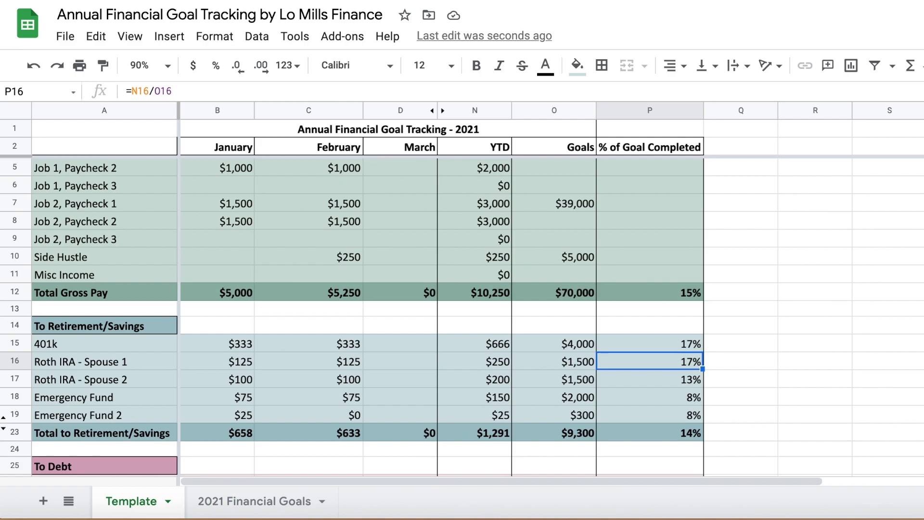
pyautogui.press('Down')
pyautogui.press('Down')
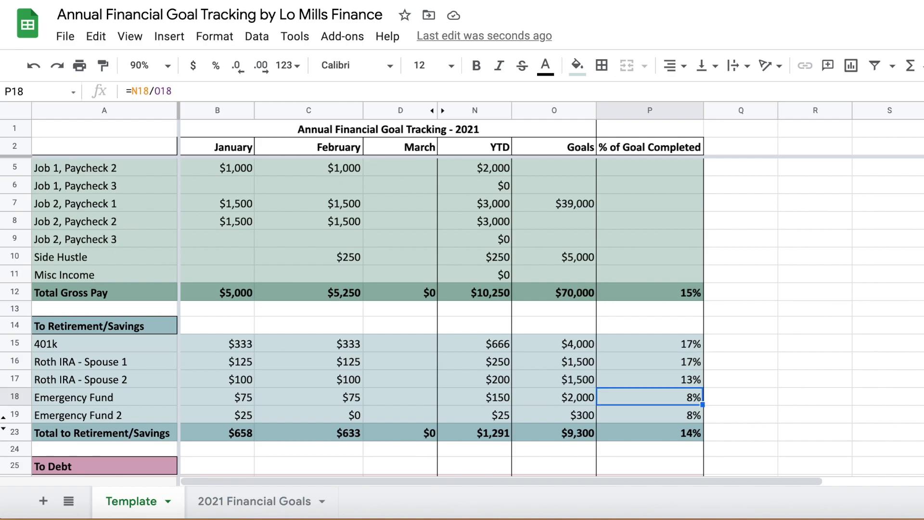
pyautogui.press('Down')
pyautogui.press('Down')
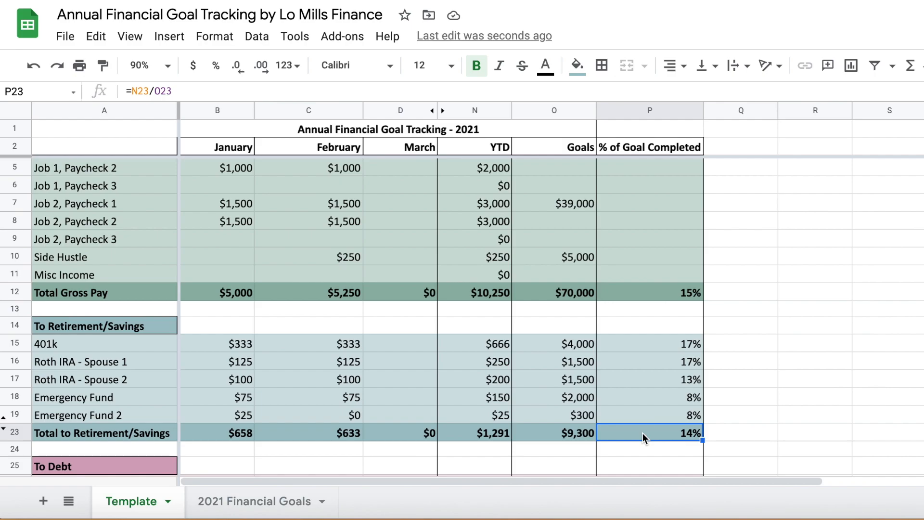
# Step: Examine the YTD formulas down the income rows to Total Gross Pay, and check the gross pay goal total
pyautogui.click(479, 112)
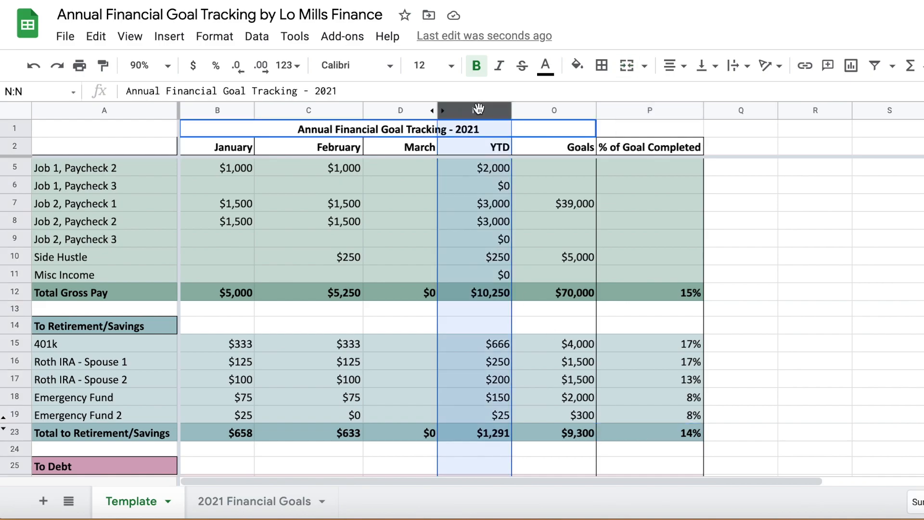
pyautogui.click(472, 173)
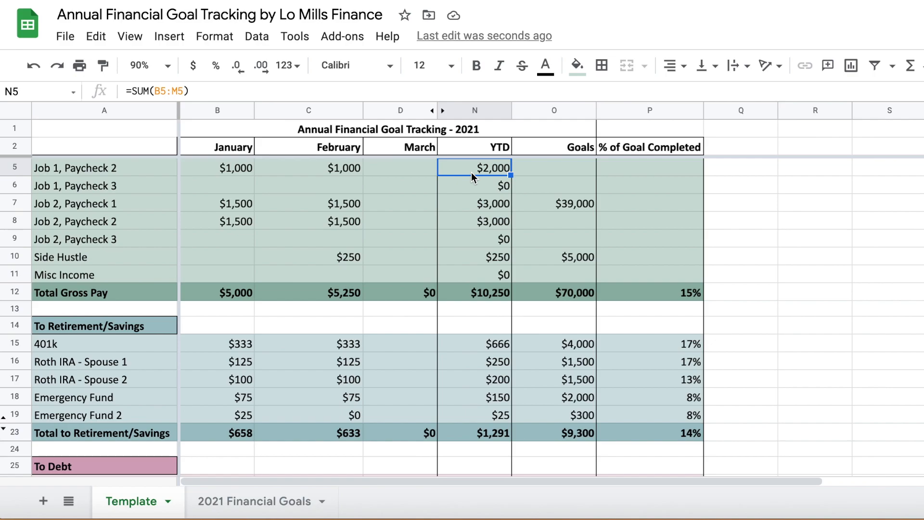
pyautogui.press('Down')
pyautogui.press('Down')
pyautogui.press('Down')
pyautogui.press('Down')
pyautogui.press('Down')
pyautogui.press('Down')
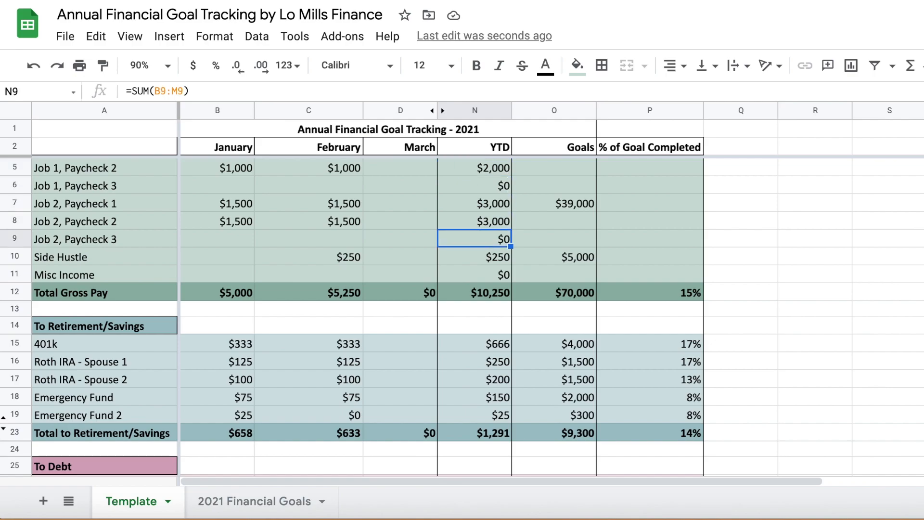
pyautogui.press('Down')
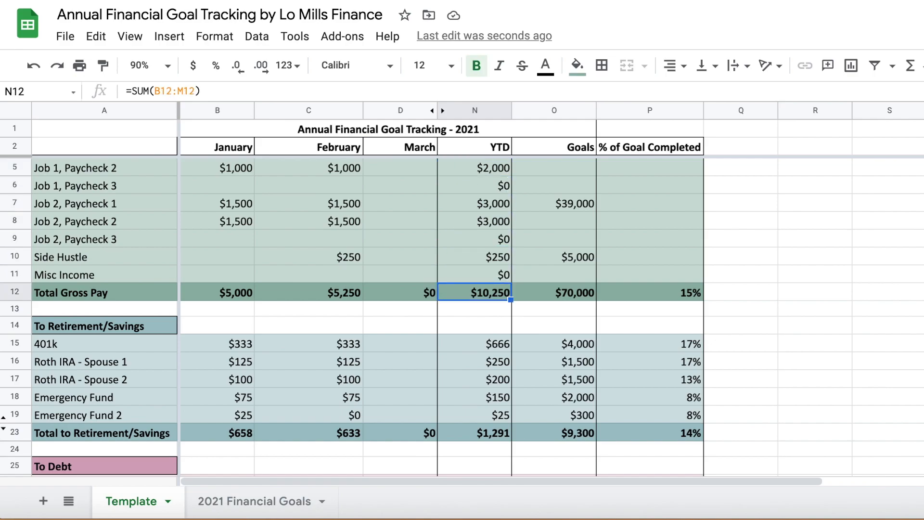
pyautogui.press('Right')
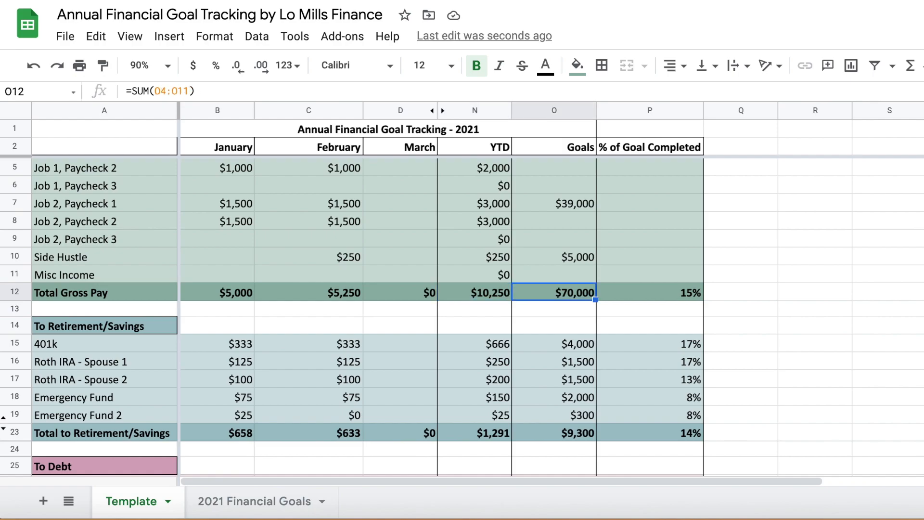
# Step: Compare the YTD and goal totals of Total to Retirement/Savings, reviewing how % of Goal Completed relates to YTD
pyautogui.click(482, 435)
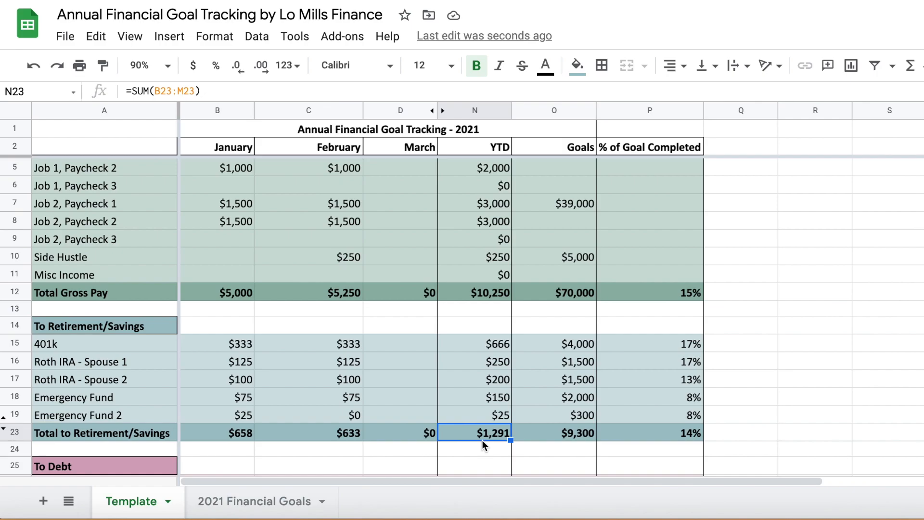
pyautogui.click(539, 435)
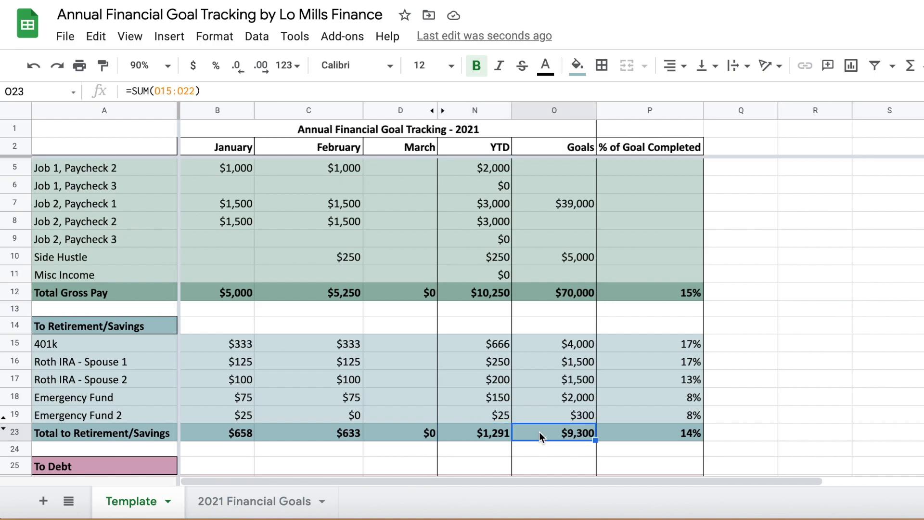
pyautogui.click(641, 110)
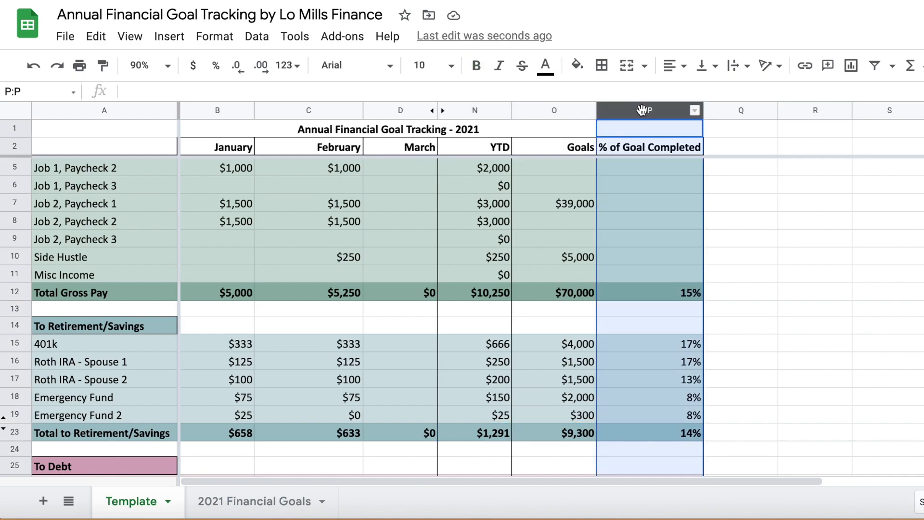
pyautogui.click(467, 112)
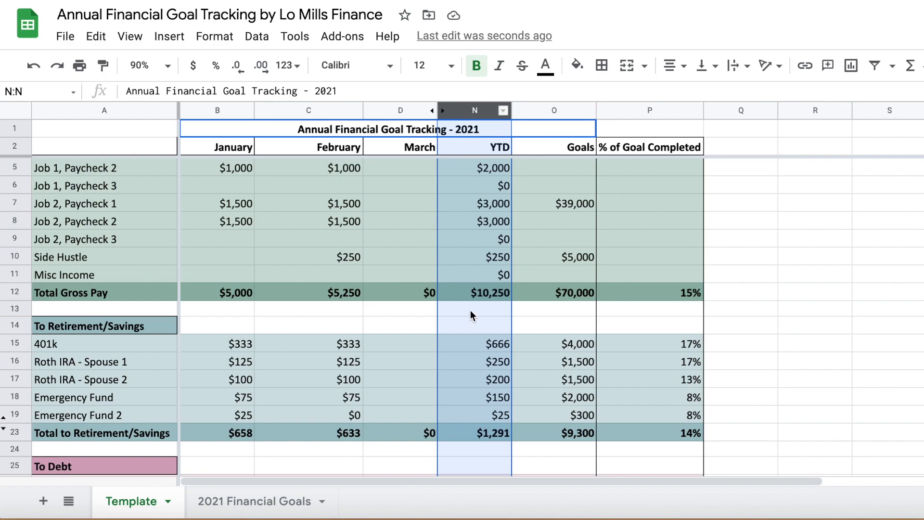
pyautogui.click(483, 432)
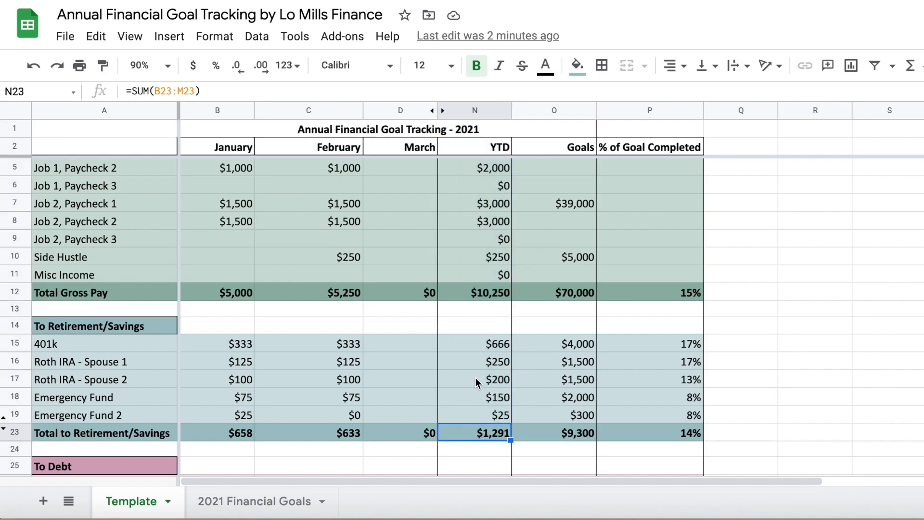
# Step: Enter the February debt payments: 1000 for Credit Card 1, 300 for Car Loan and 25 for Student Loan
pyautogui.scroll(-3, 475, 380)
pyautogui.click(310, 339)
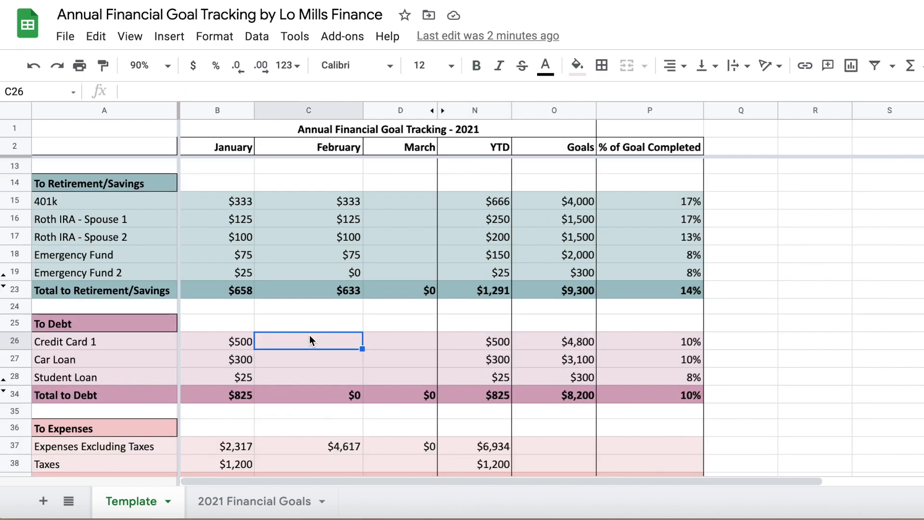
pyautogui.write('1000')
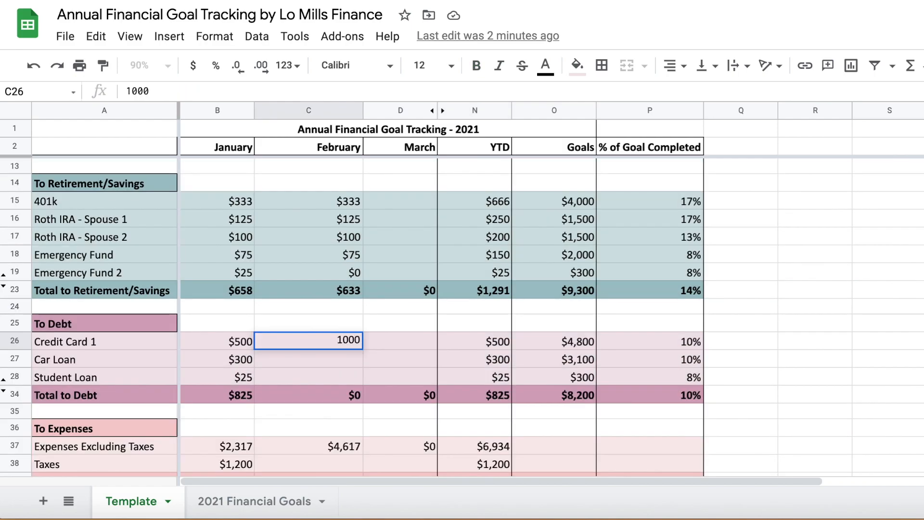
pyautogui.press('Return')
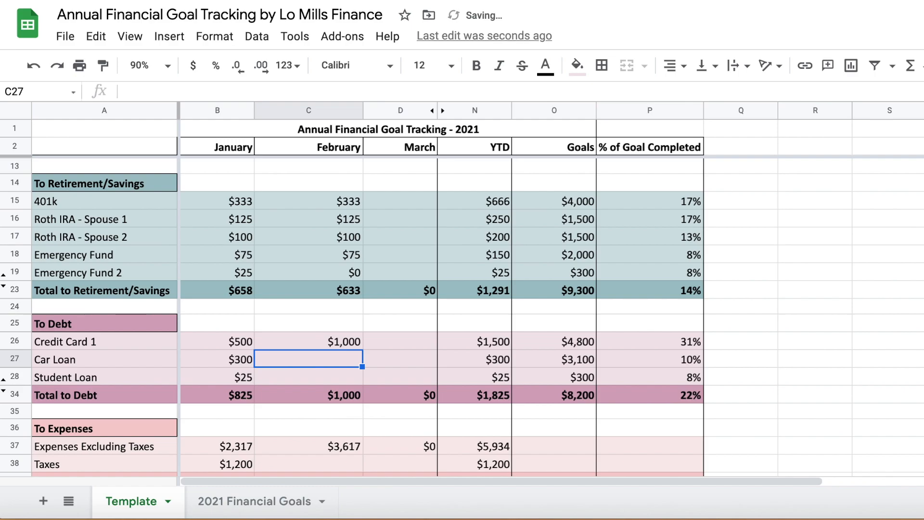
pyautogui.write('300')
pyautogui.press('Return')
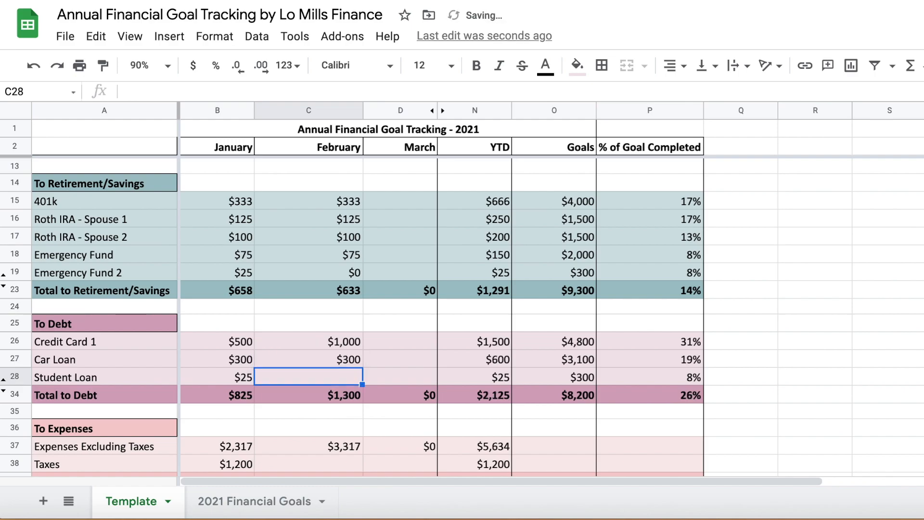
pyautogui.write('25')
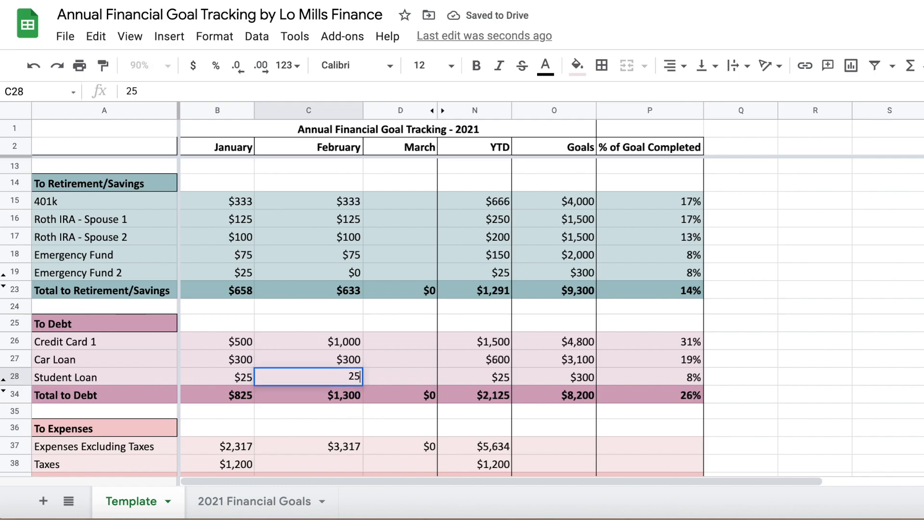
pyautogui.press('Return')
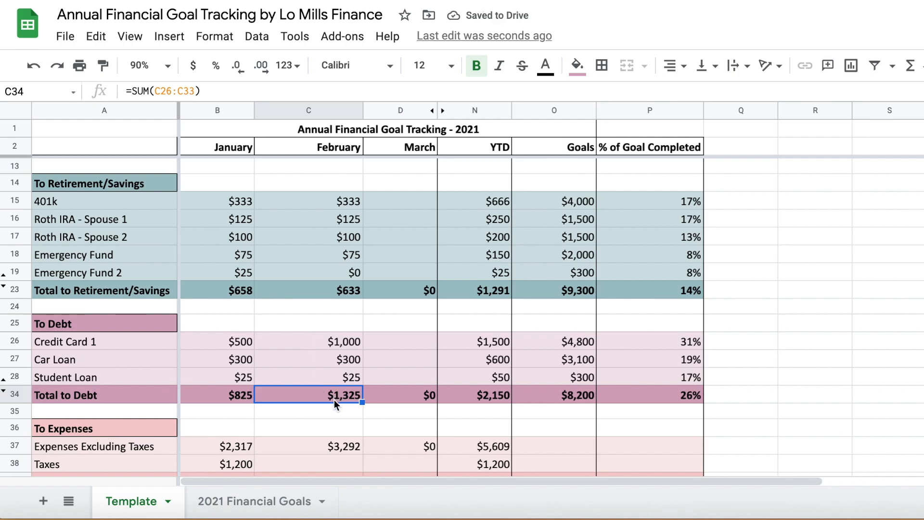
# Step: Compare the percentage of goal completed for Total to Debt with that for Total to Retirement/Savings
pyautogui.click(650, 400)
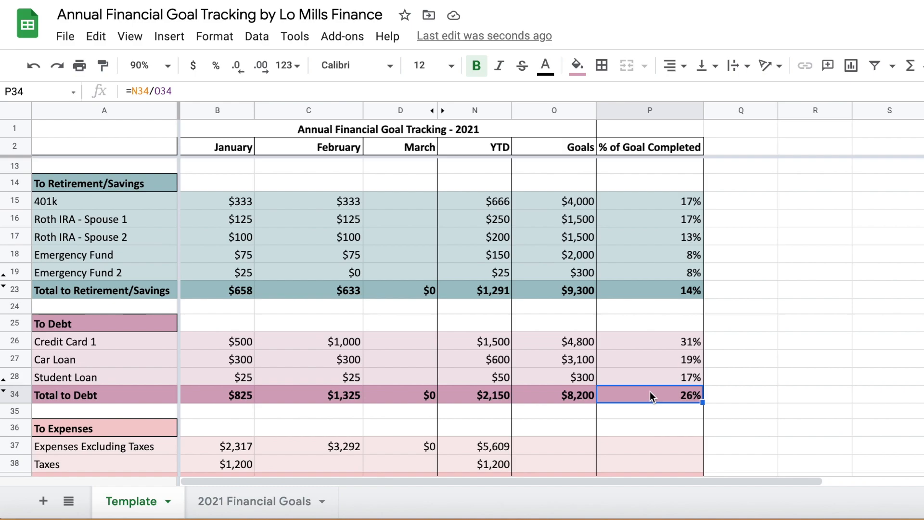
pyautogui.click(652, 287)
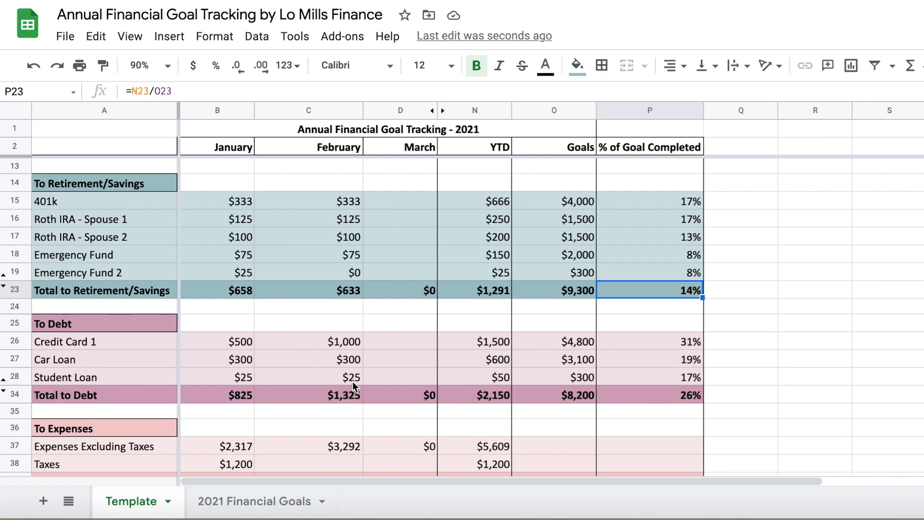
pyautogui.click(394, 220)
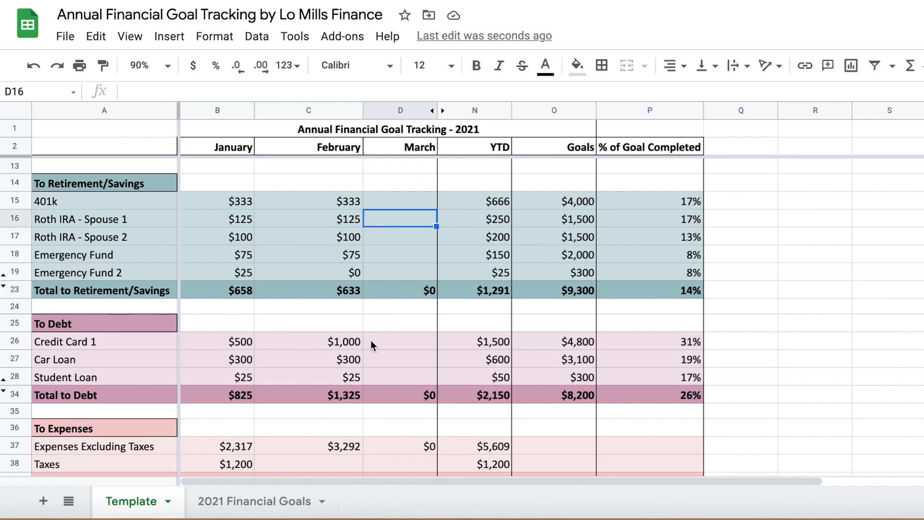
pyautogui.click(377, 364)
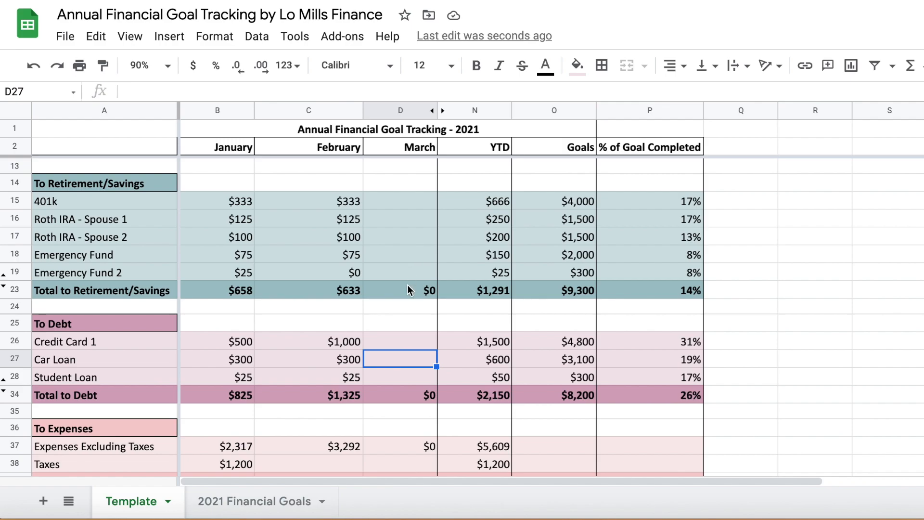
pyautogui.click(407, 322)
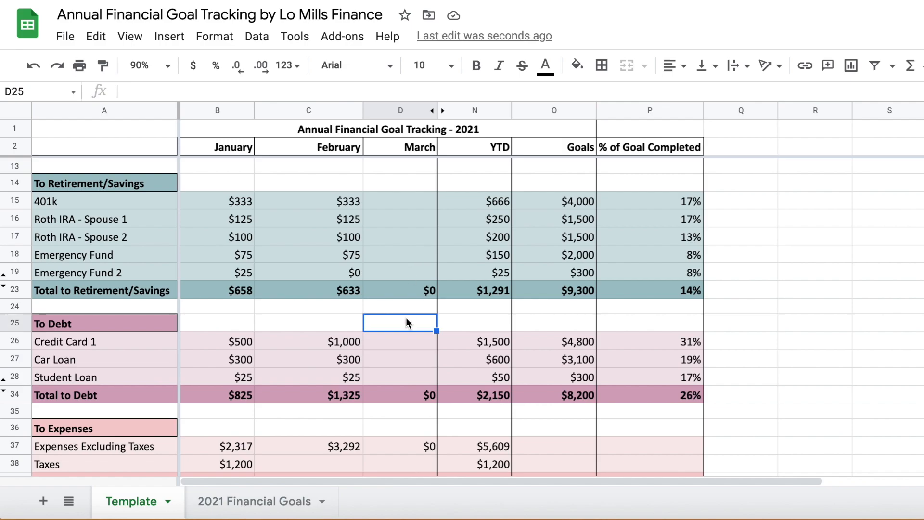
# Step: Enter 1300 for the February Taxes in the To Expenses section
pyautogui.scroll(-2, 406, 321)
pyautogui.click(328, 380)
pyautogui.write('1300')
# Step: Check the February and YTD results and formulas for Percent to Savings/Debt and Percent to Expenses
pyautogui.click(321, 433)
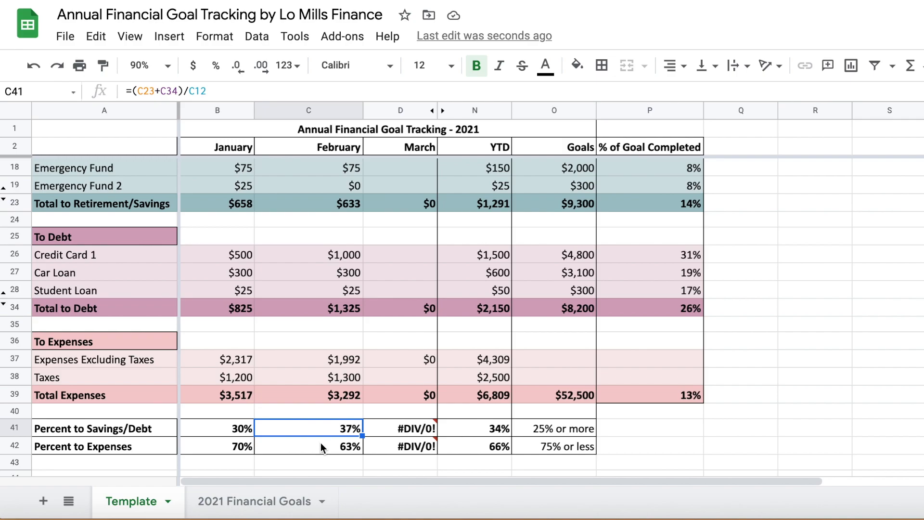
pyautogui.click(320, 442)
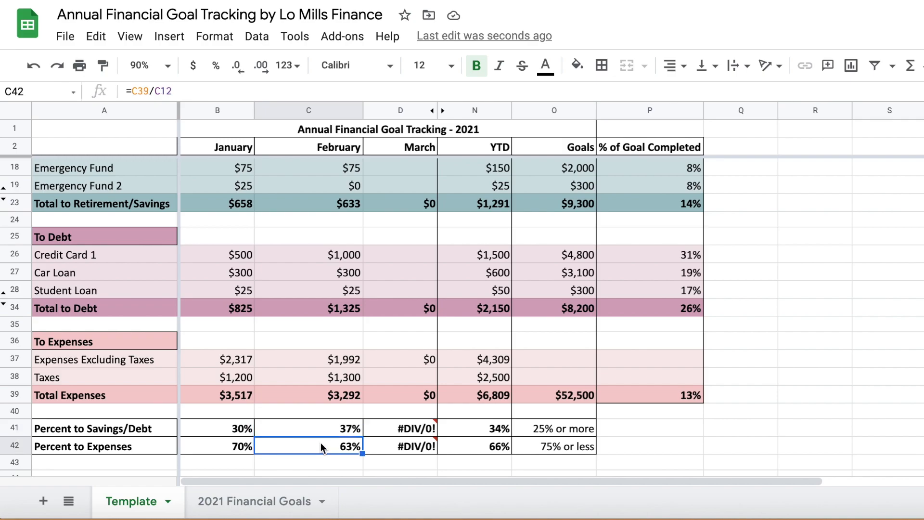
pyautogui.click(490, 433)
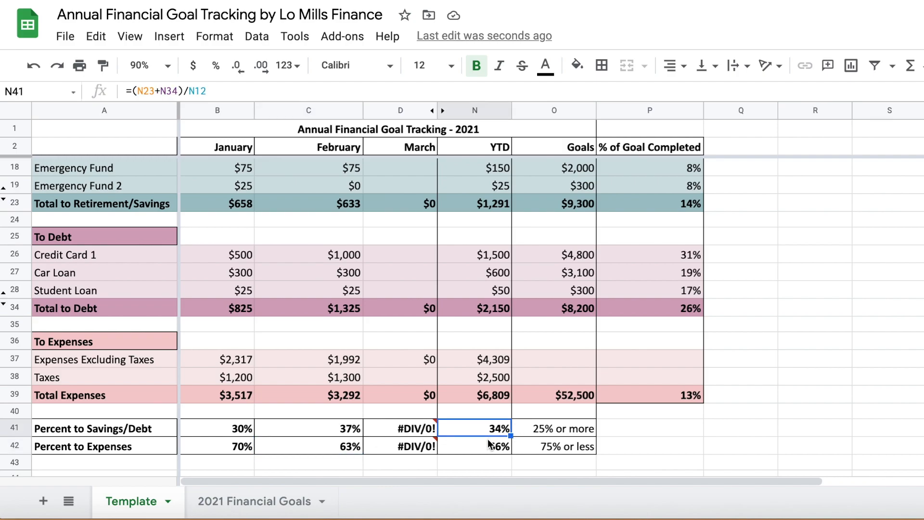
pyautogui.click(486, 449)
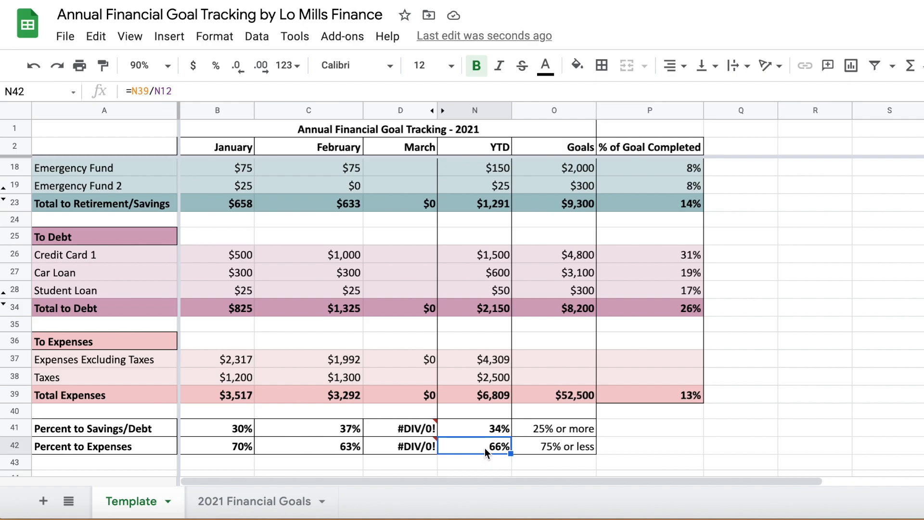
# Step: Review the full-year monthly amounts in each Income row, from Job 1, Paycheck 1 through Misc Income
pyautogui.scroll(5, 392, 373)
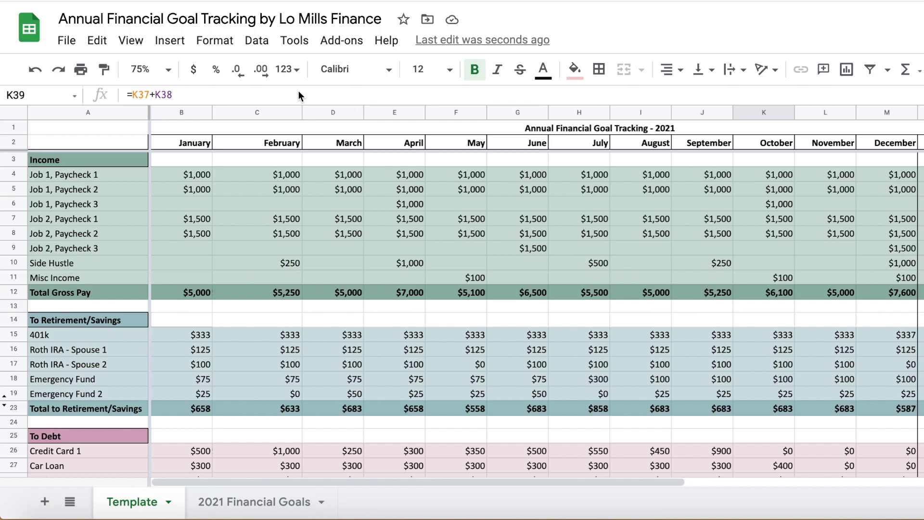
pyautogui.click(9, 178)
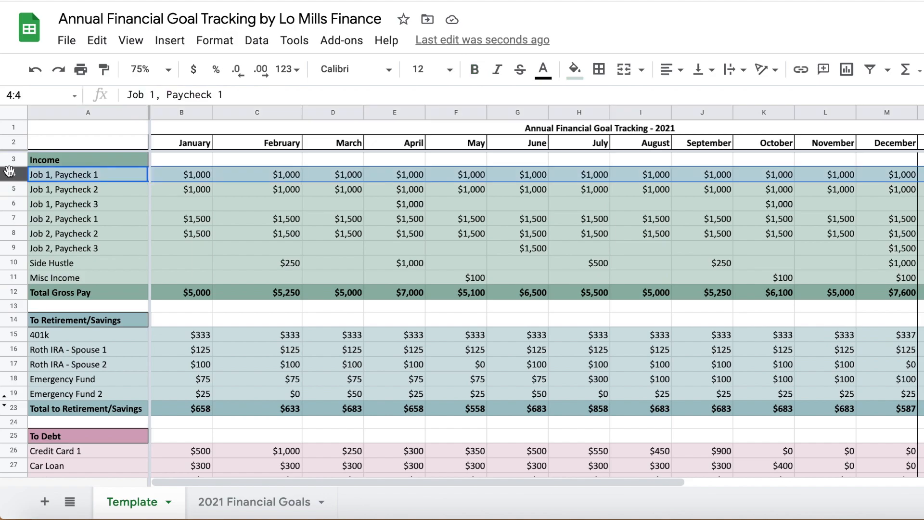
pyautogui.click(9, 192)
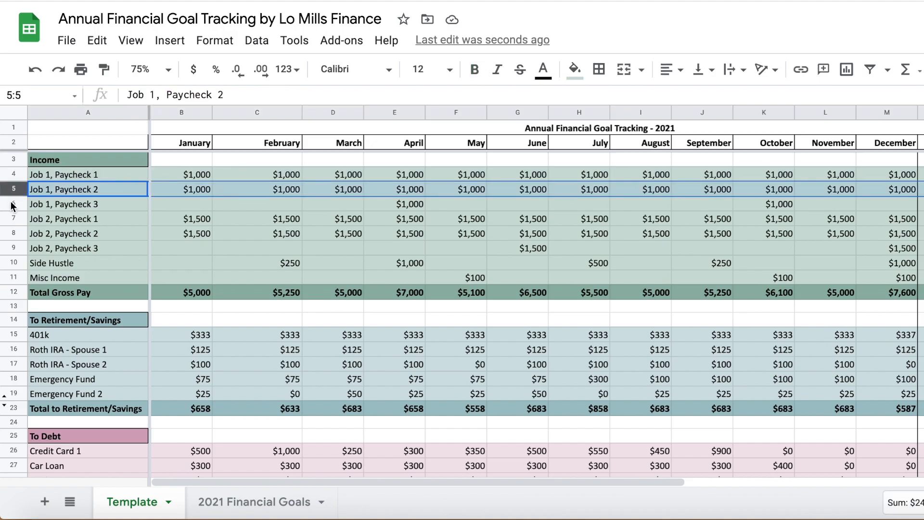
pyautogui.click(10, 204)
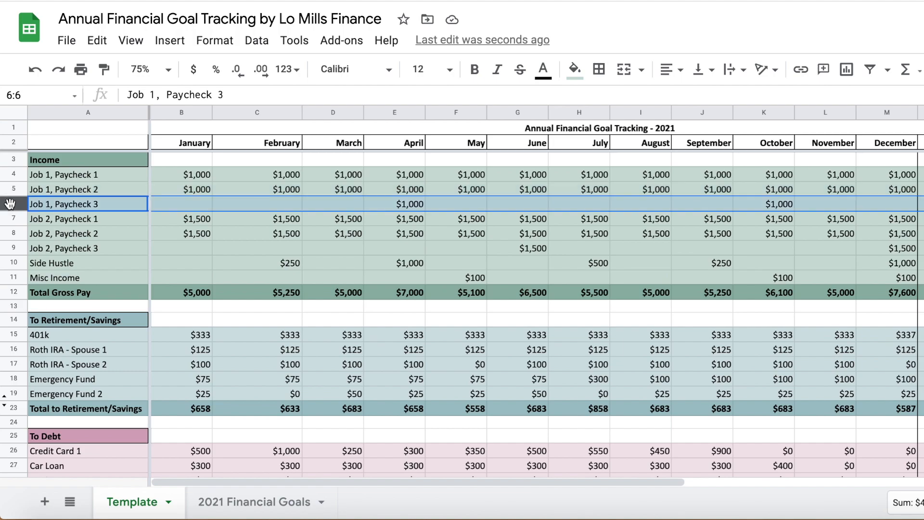
pyautogui.click(10, 218)
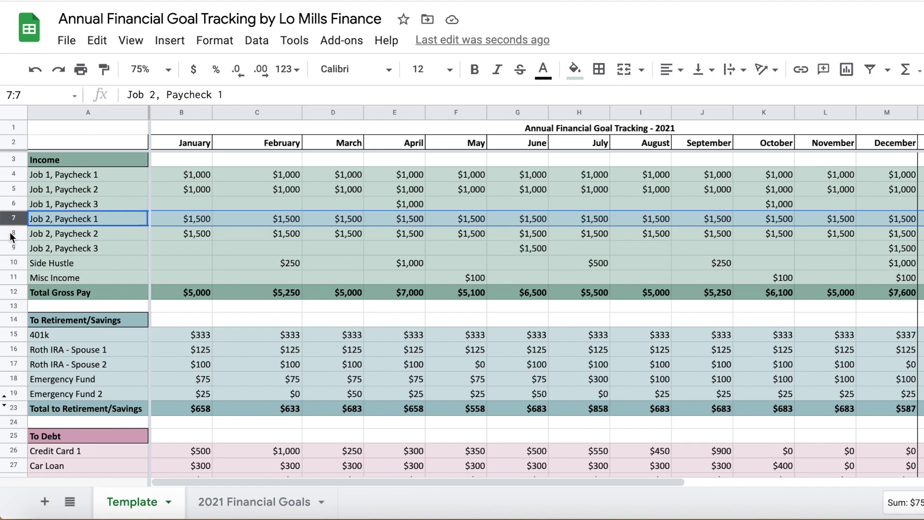
pyautogui.click(11, 235)
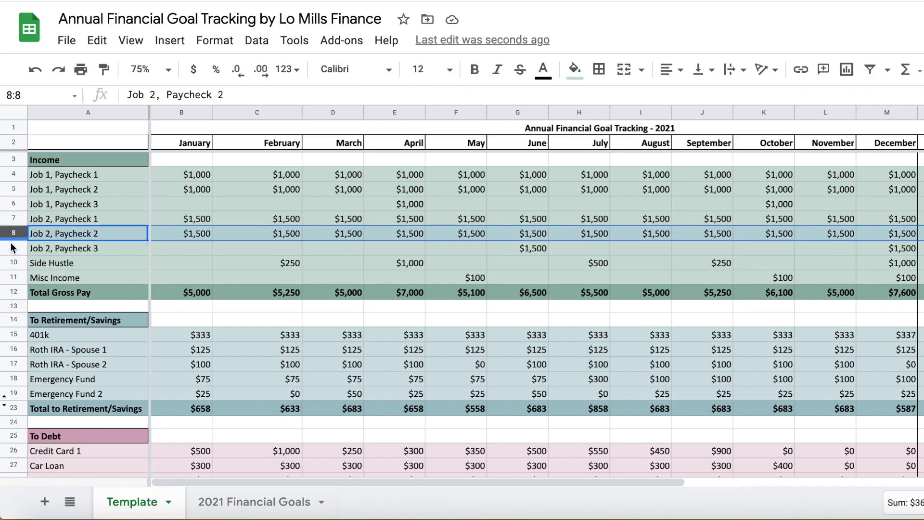
pyautogui.click(11, 248)
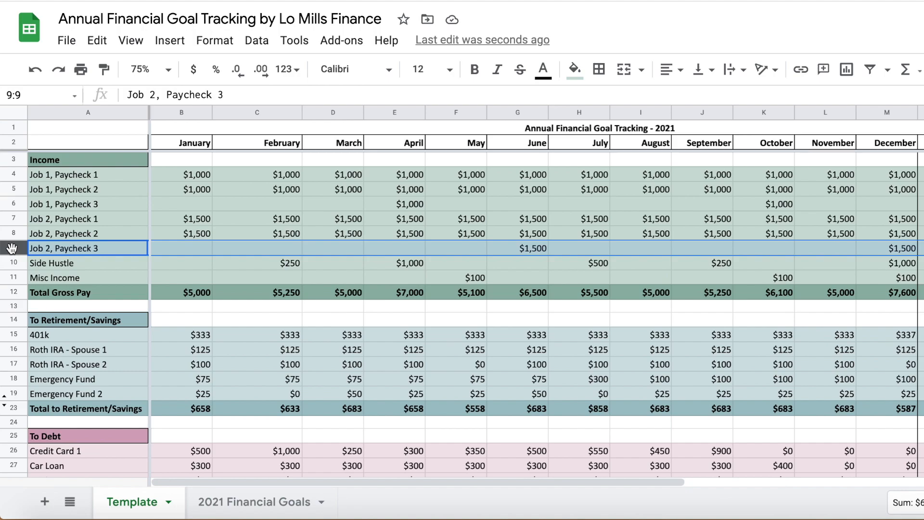
pyautogui.click(10, 263)
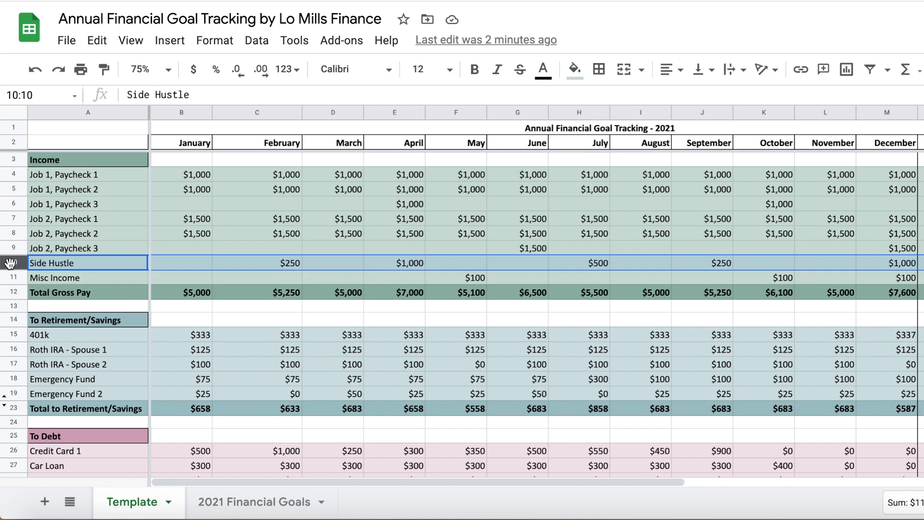
pyautogui.moveTo(11, 263); pyautogui.dragTo(9, 281)
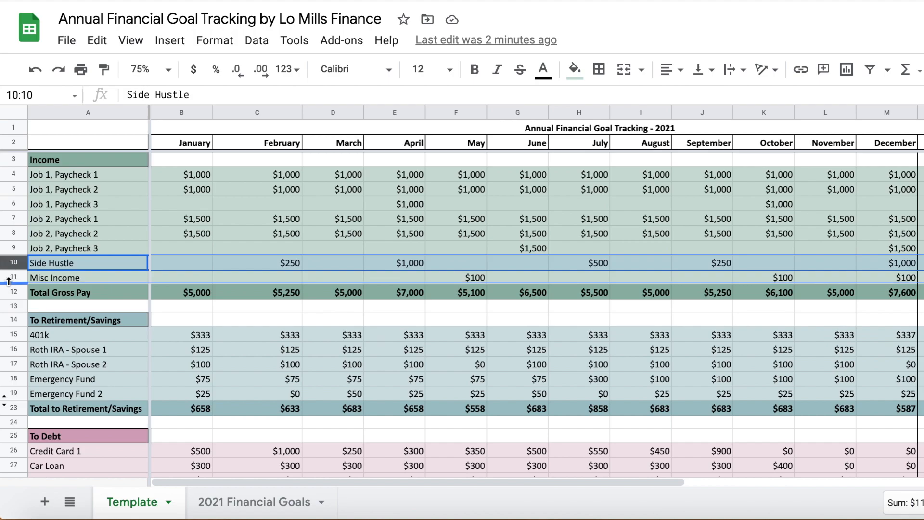
pyautogui.click(13, 278)
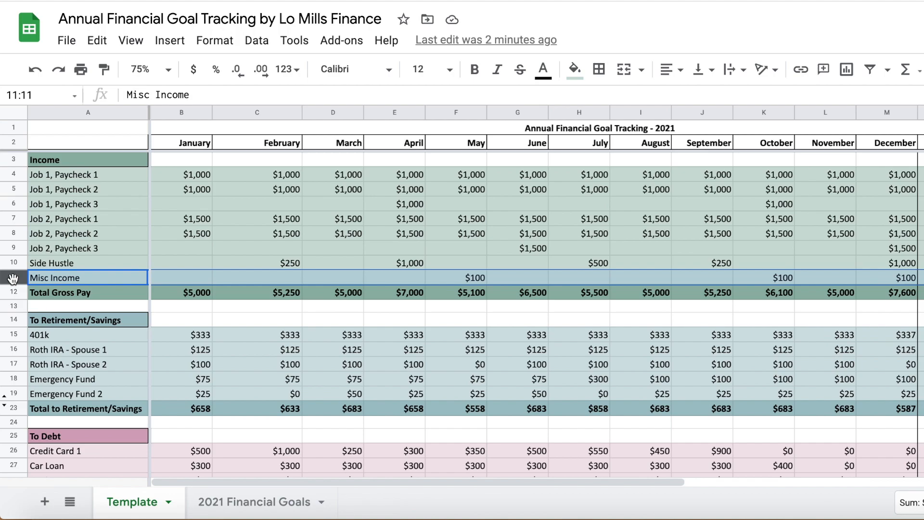
# Step: Compare the Total Gross Pay YTD amount with its goal and check the percentage of goal completed
pyautogui.hscroll(5, 530, 288)
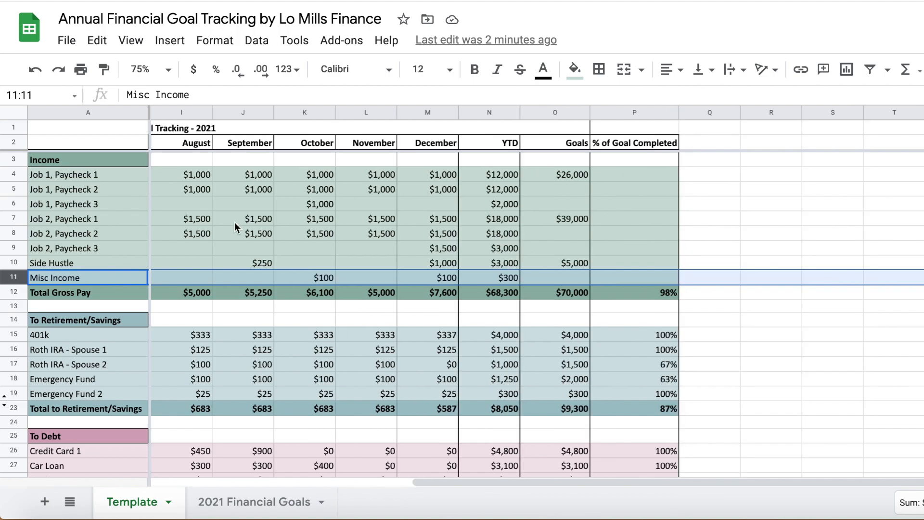
pyautogui.click(822, 216)
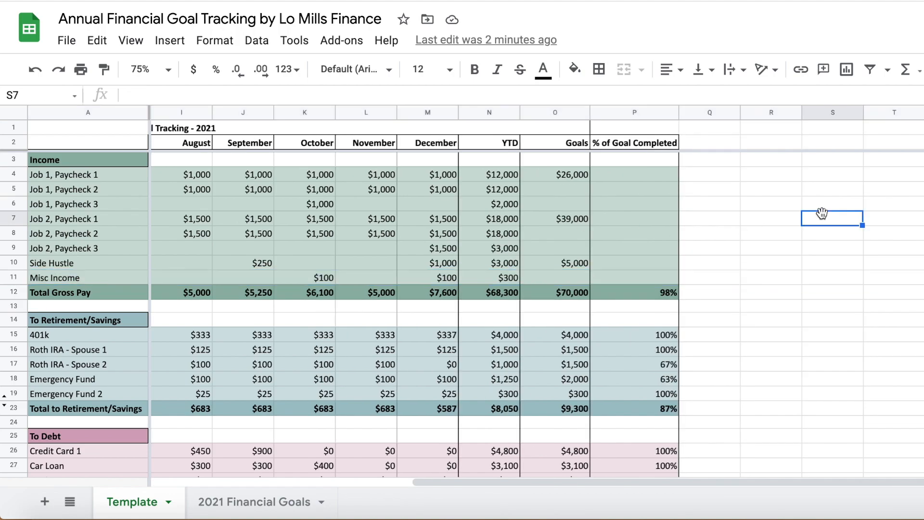
pyautogui.click(495, 117)
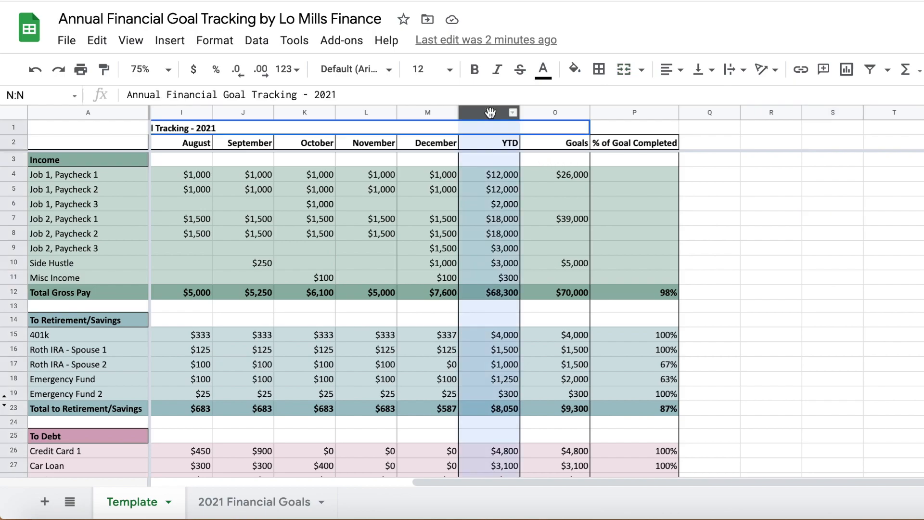
pyautogui.click(510, 297)
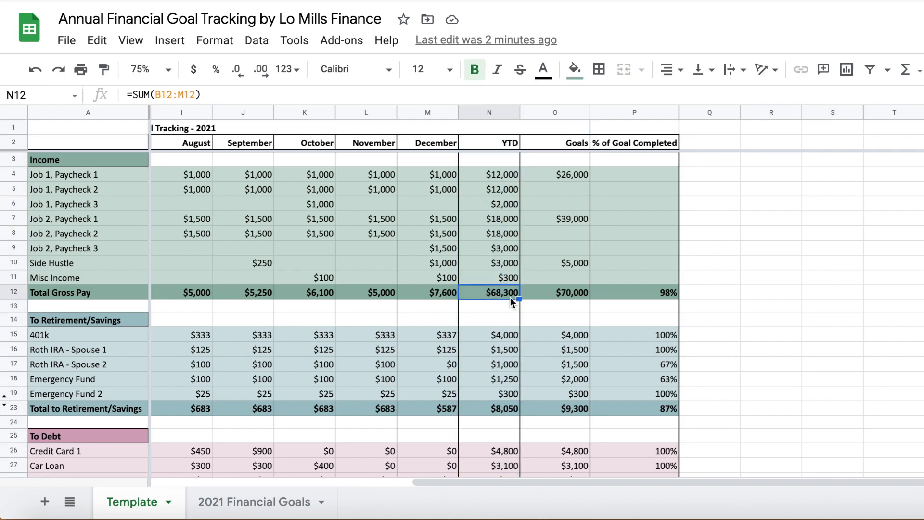
pyautogui.click(562, 297)
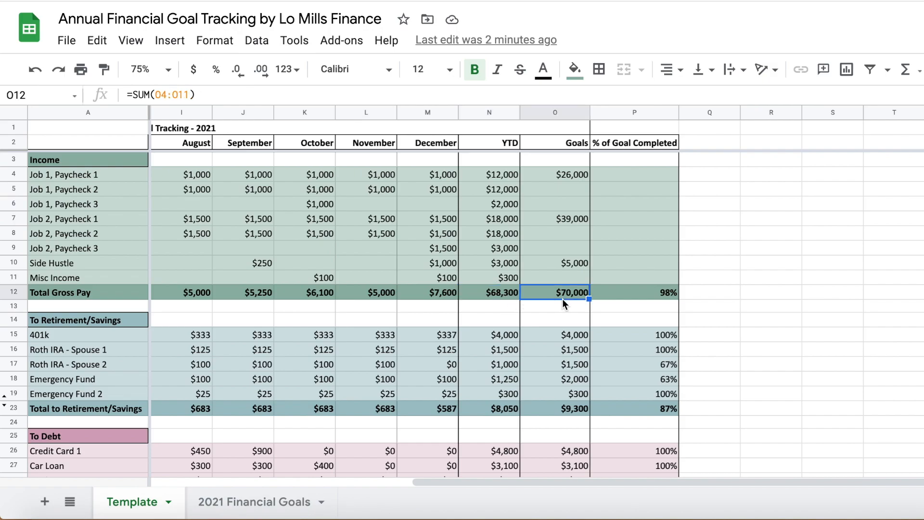
pyautogui.click(635, 300)
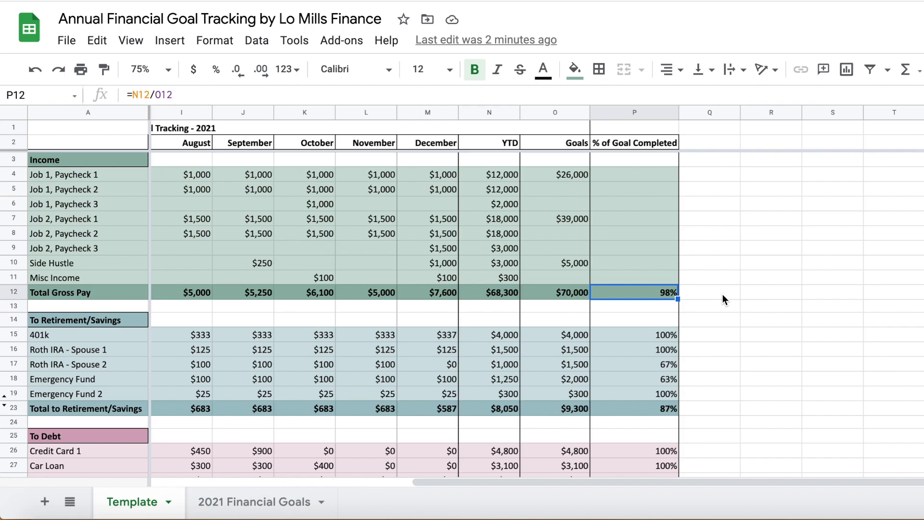
# Step: Examine the monthly To Retirement/Savings contributions, including the zero-contribution months and the July total
pyautogui.hscroll(-10, 722, 293)
pyautogui.scroll(-1, 722, 294)
pyautogui.click(127, 262)
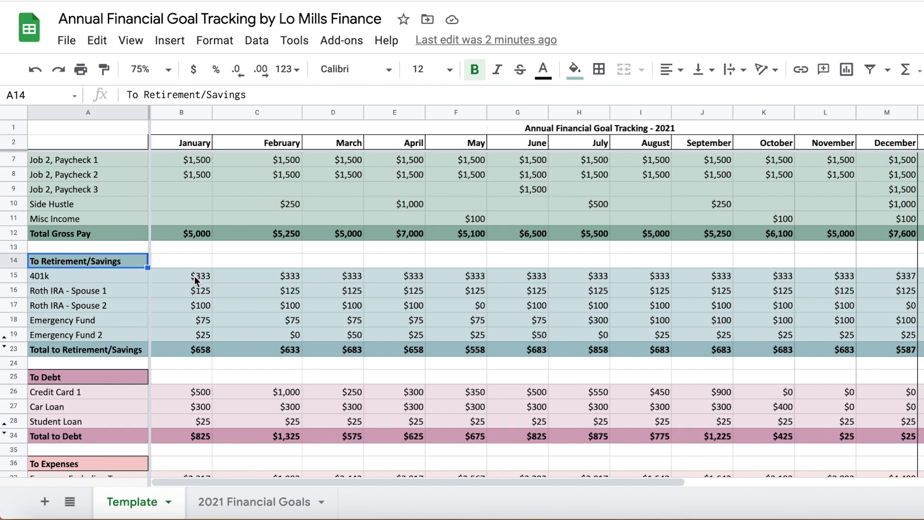
pyautogui.click(468, 308)
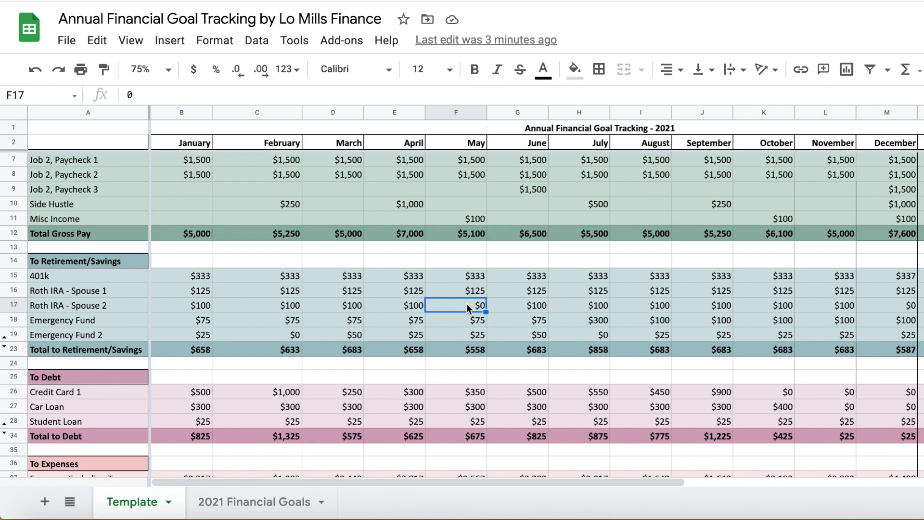
pyautogui.click(600, 337)
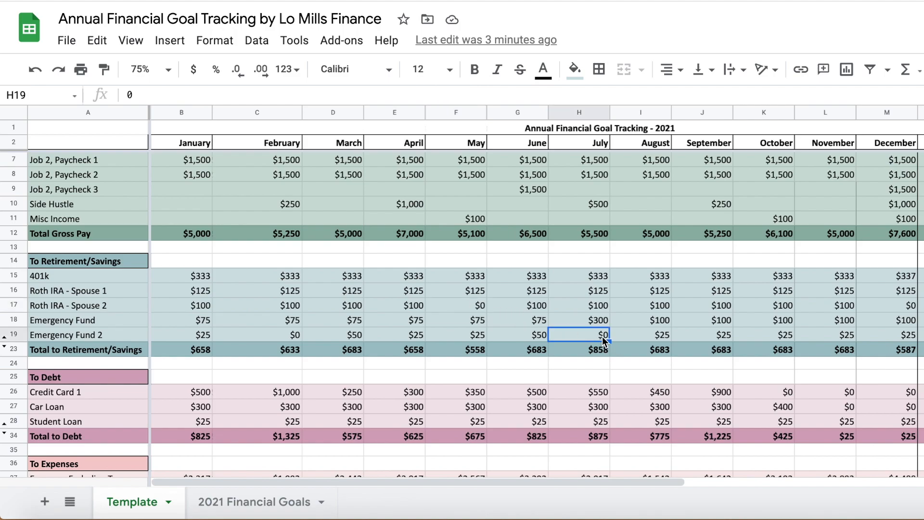
pyautogui.click(877, 308)
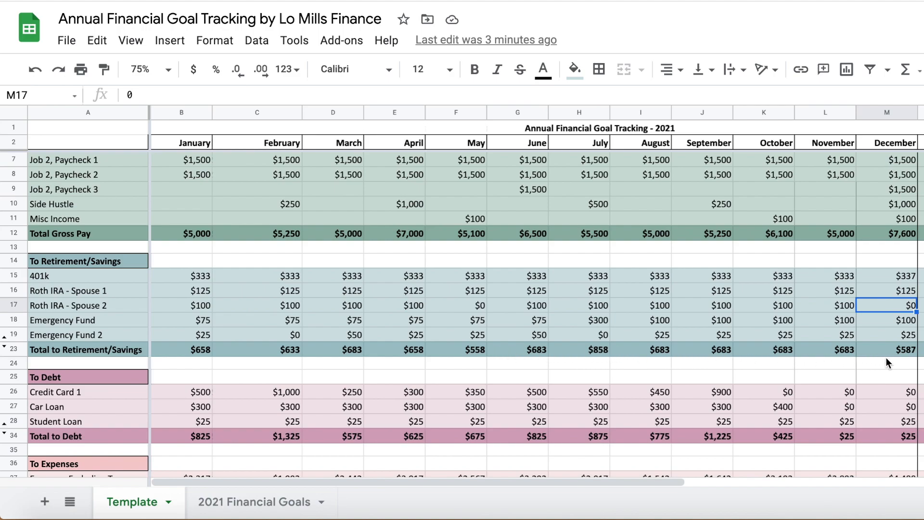
pyautogui.click(577, 350)
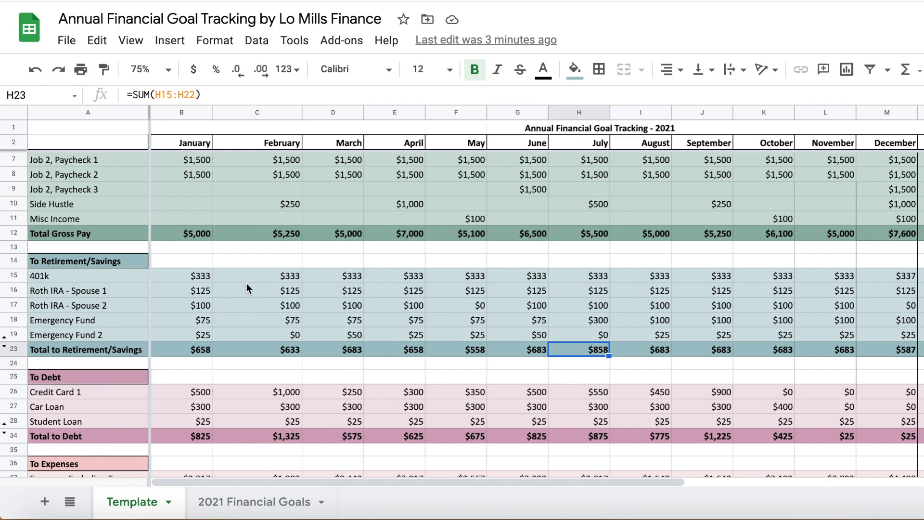
# Step: Compare the YTD amounts, goals and percentages of goal completed for 401k and Roth IRA - Spouse 1
pyautogui.hscroll(10, 246, 284)
pyautogui.hscroll(2, 247, 283)
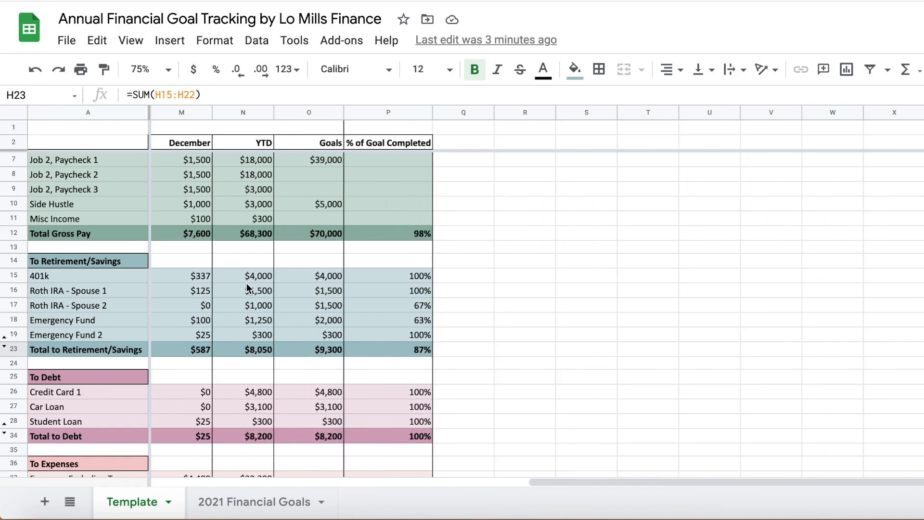
pyautogui.click(235, 111)
pyautogui.click(242, 276)
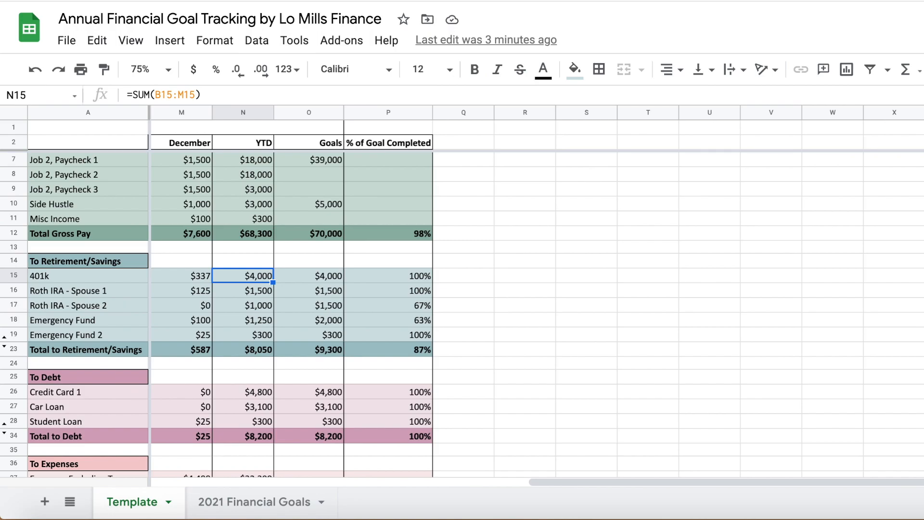
pyautogui.click(309, 276)
pyautogui.click(388, 275)
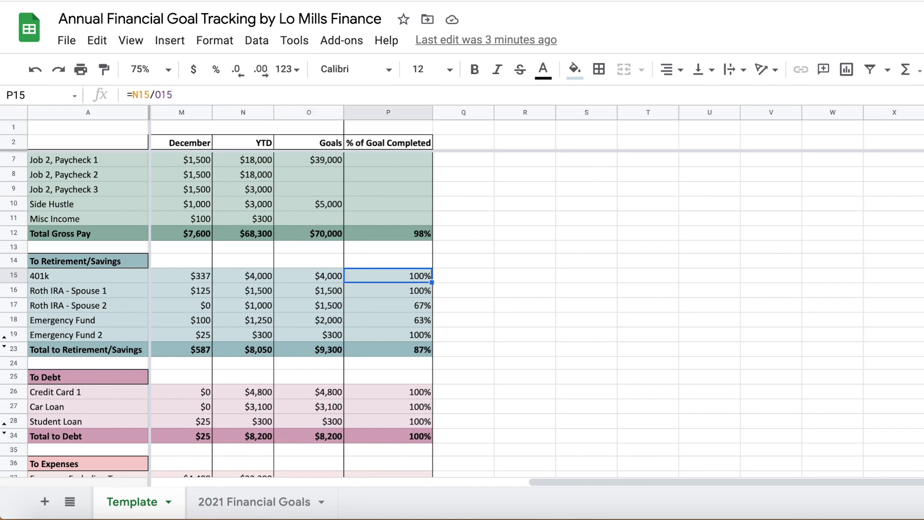
pyautogui.click(243, 291)
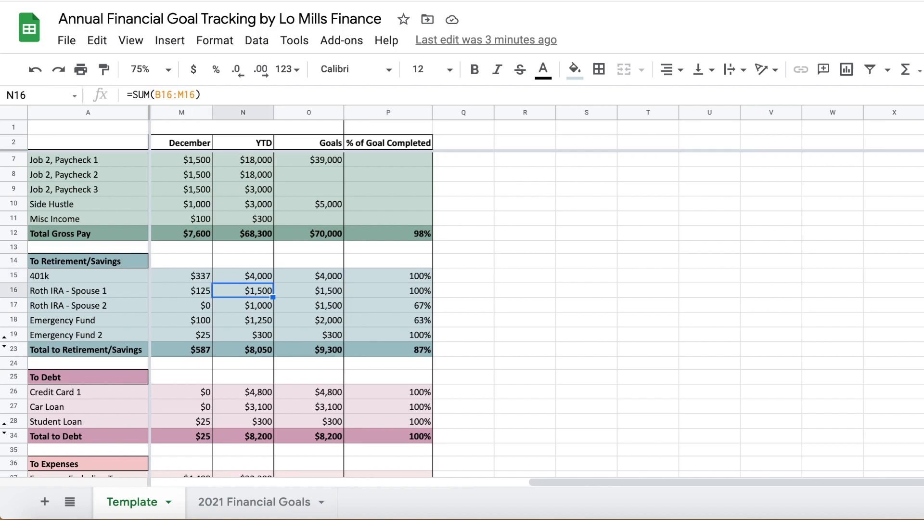
pyautogui.click(309, 290)
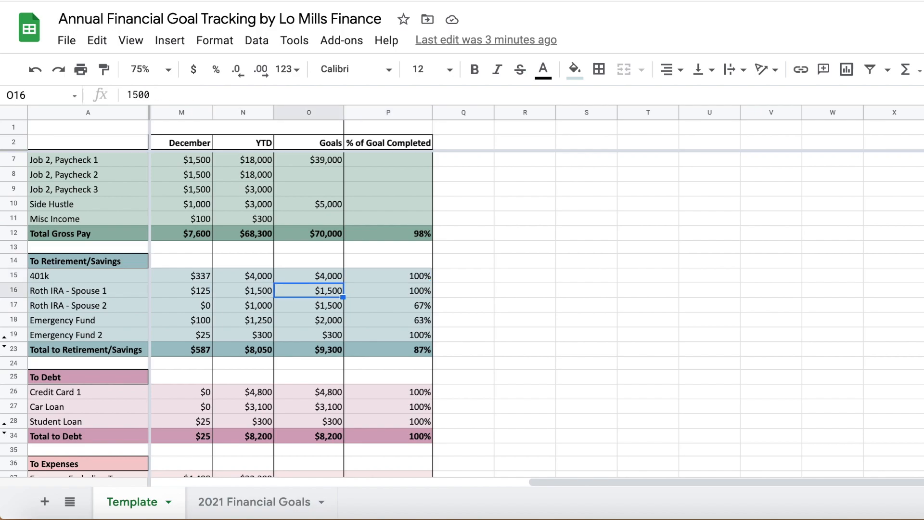
pyautogui.click(387, 291)
# Step: Compare the Roth IRA - Spouse 2 YTD amount with its goal and check the completion percentage
pyautogui.press('Left')
pyautogui.press('Left')
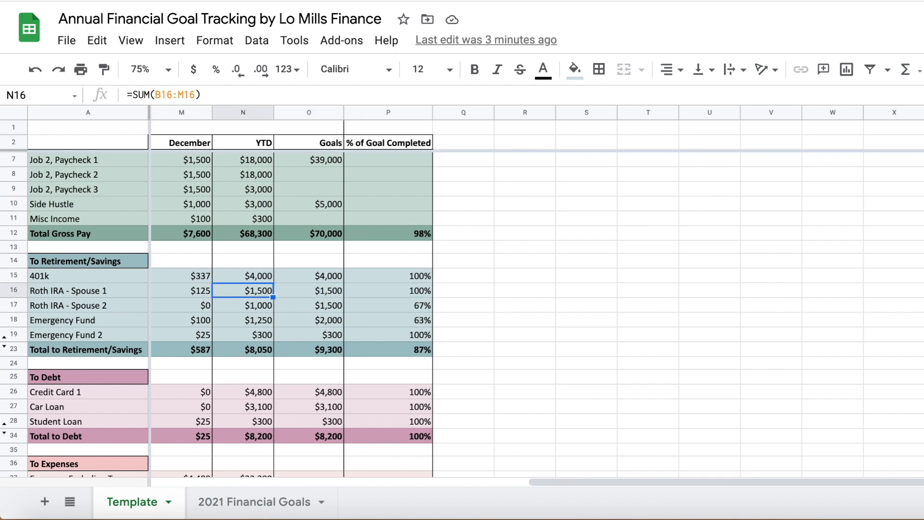
pyautogui.press('Down')
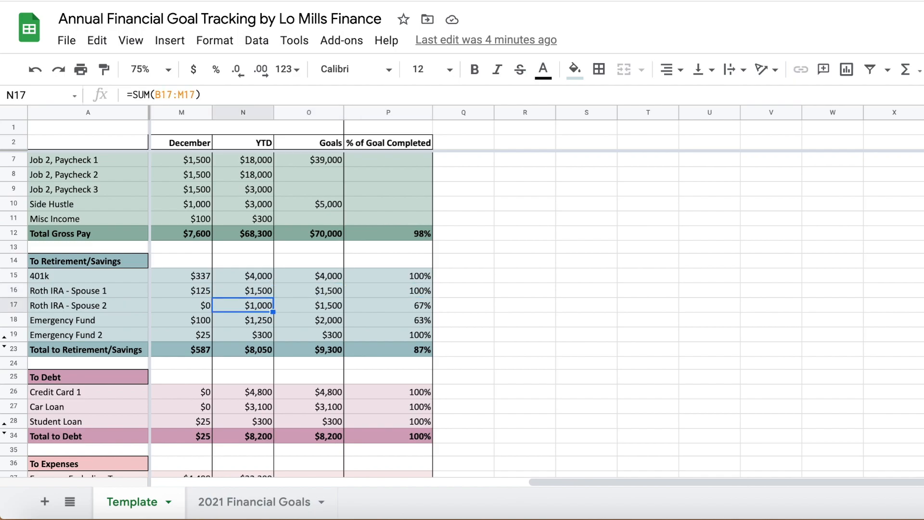
pyautogui.press('Right')
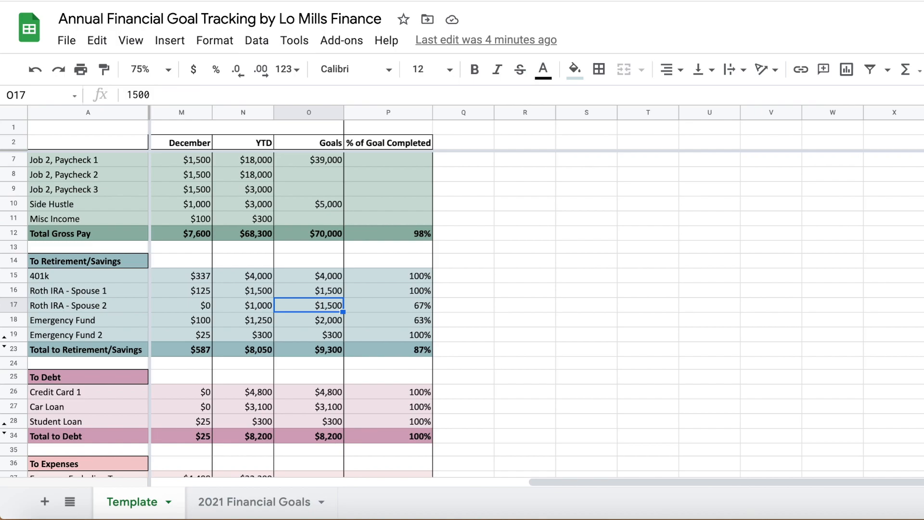
pyautogui.press('Right')
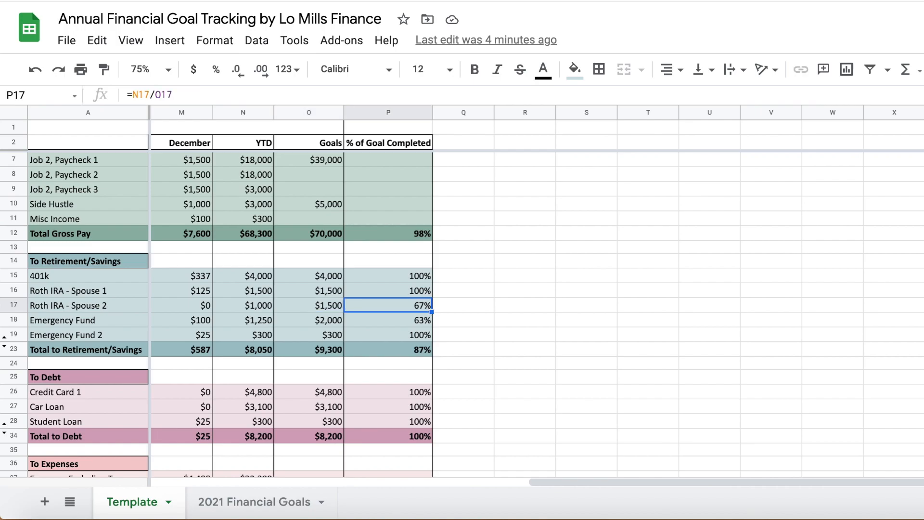
# Step: Compare the Emergency Fund YTD amount with its goal and check the percentage of goal completed
pyautogui.press('Left')
pyautogui.press('Down')
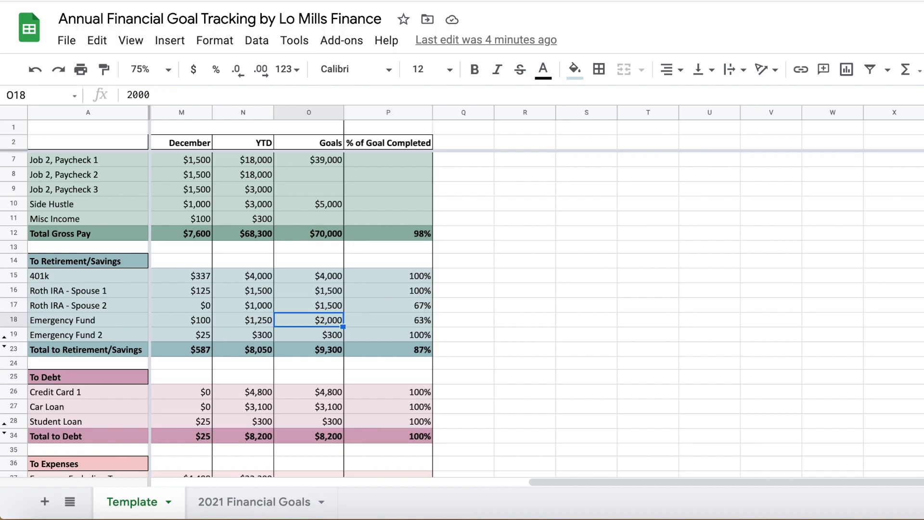
pyautogui.press('Left')
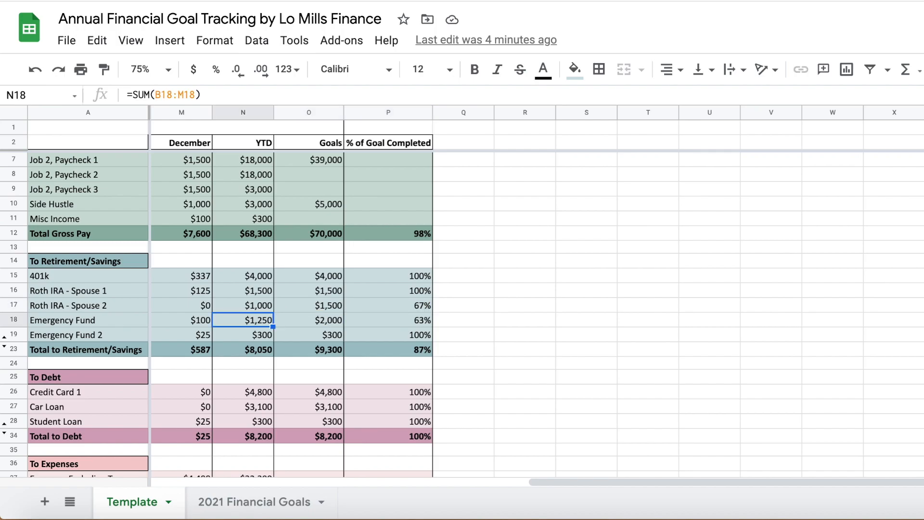
pyautogui.press('Right')
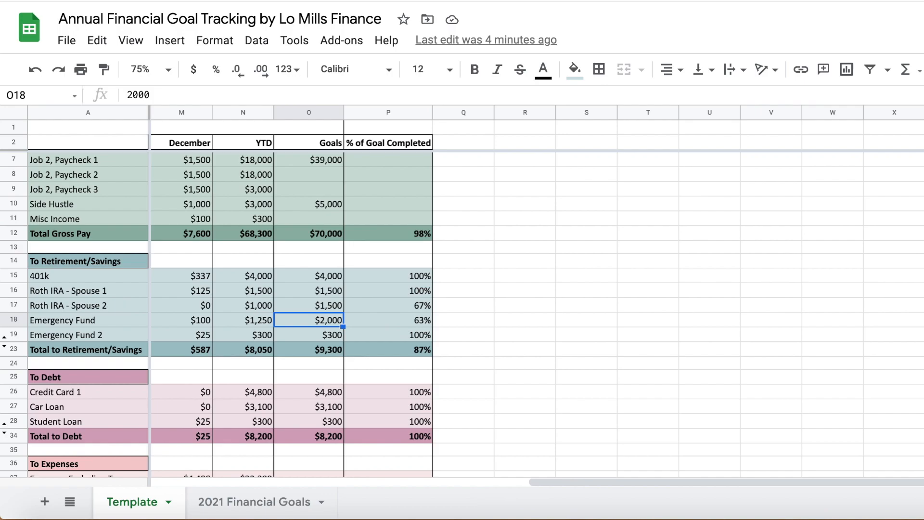
pyautogui.press('Right')
pyautogui.press('Left')
pyautogui.press('Left')
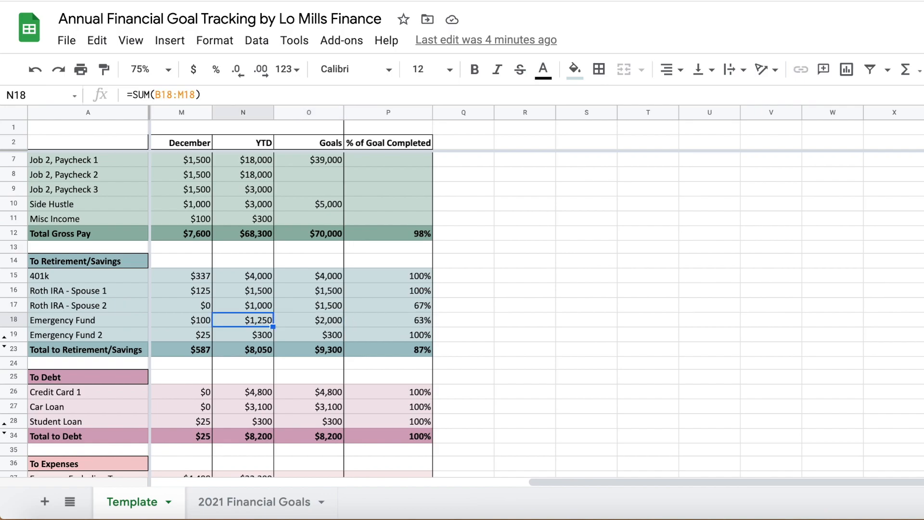
# Step: Compare the YTD amounts, goals and percentages of goal completed for Emergency Fund 2 and Total to Retirement/Savings
pyautogui.press('Down')
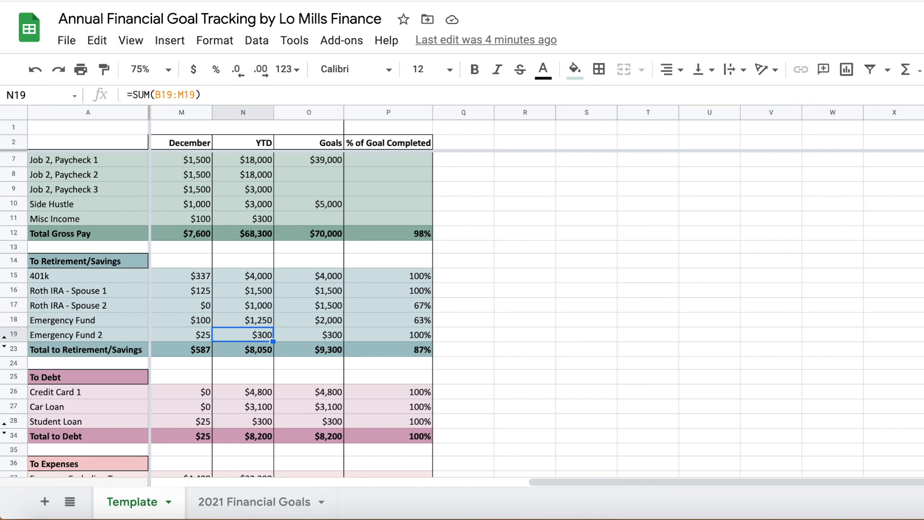
pyautogui.press('Right')
pyautogui.press('Right')
pyautogui.press('Left')
pyautogui.press('Left')
pyautogui.press('Down')
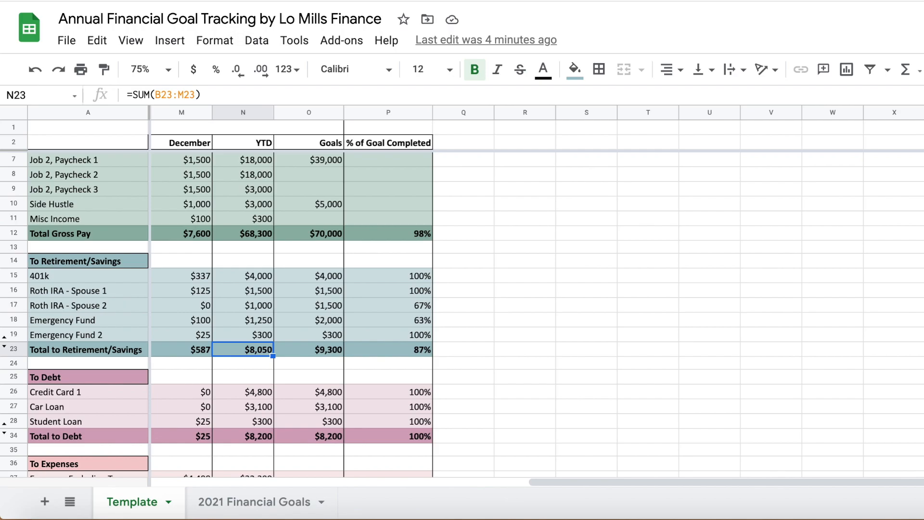
pyautogui.press('Right')
pyautogui.press('Right')
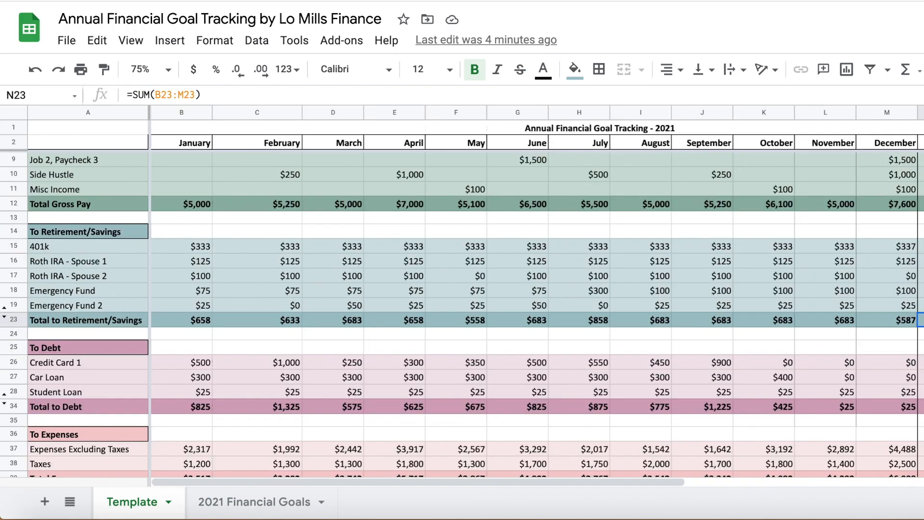
# Step: Examine the monthly Credit Card 1 payments in the To Debt section, including October through December
pyautogui.scroll(-2, 161, 294)
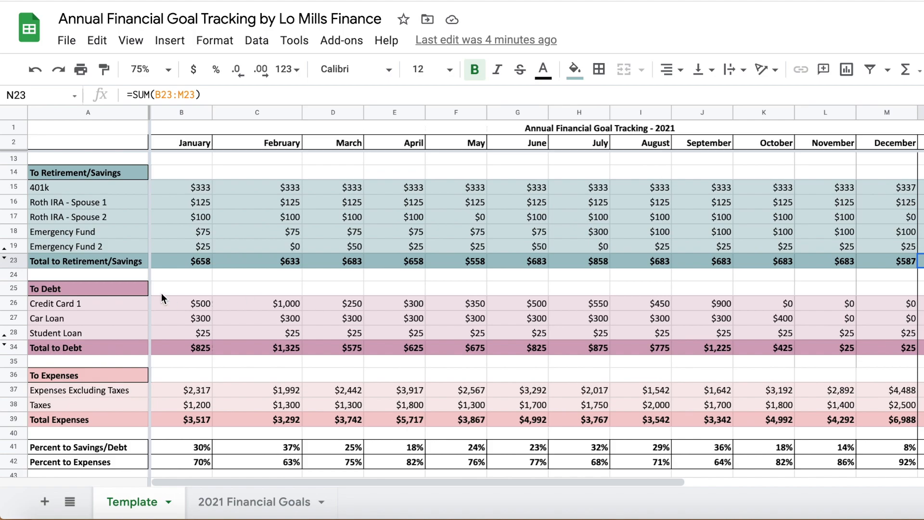
pyautogui.click(116, 289)
pyautogui.moveTo(176, 306); pyautogui.dragTo(688, 304)
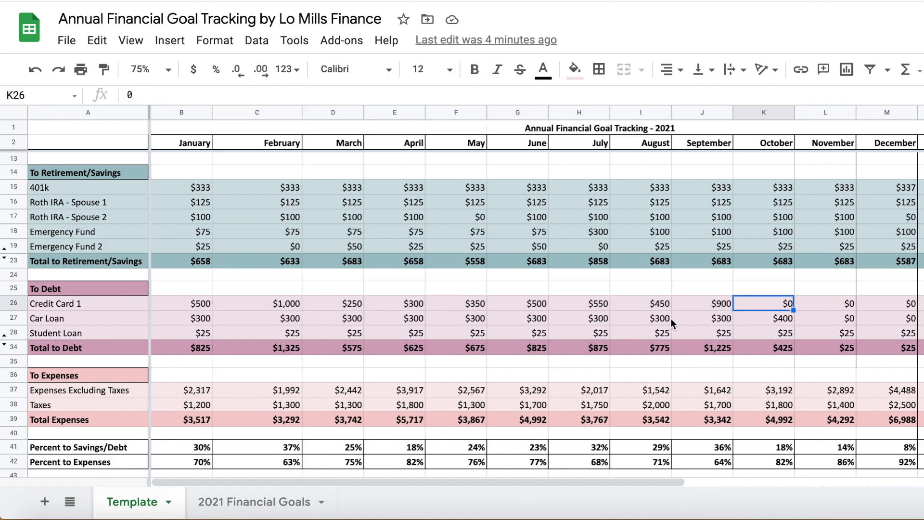
pyautogui.click(693, 307)
pyautogui.moveTo(746, 302); pyautogui.dragTo(885, 307)
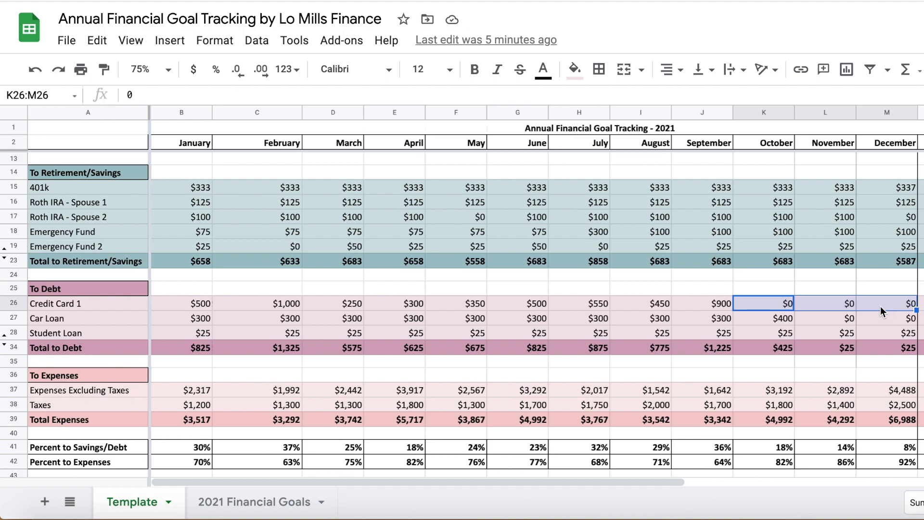
# Step: Examine the monthly Car Loan and Student Loan payments, comparing October's Car Loan payment with September's Credit Card 1 payment
pyautogui.click(182, 289)
pyautogui.moveTo(184, 316); pyautogui.dragTo(754, 324)
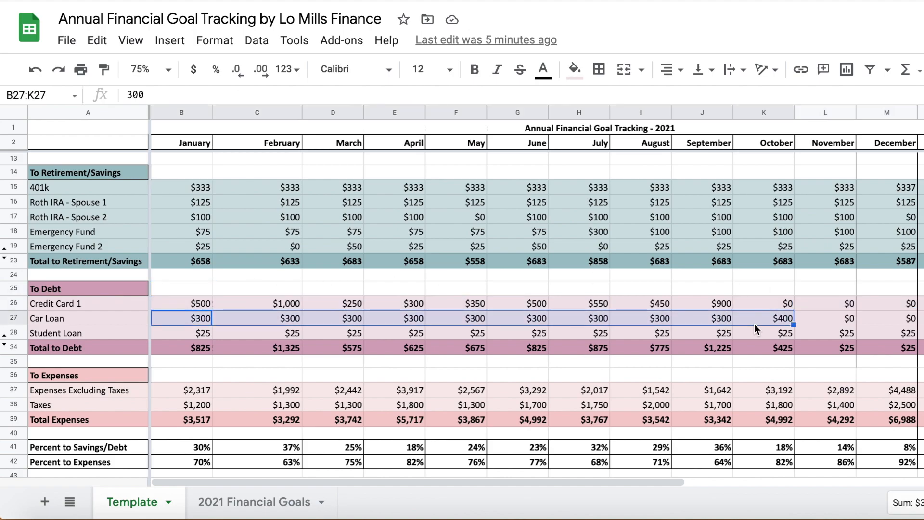
pyautogui.click(776, 322)
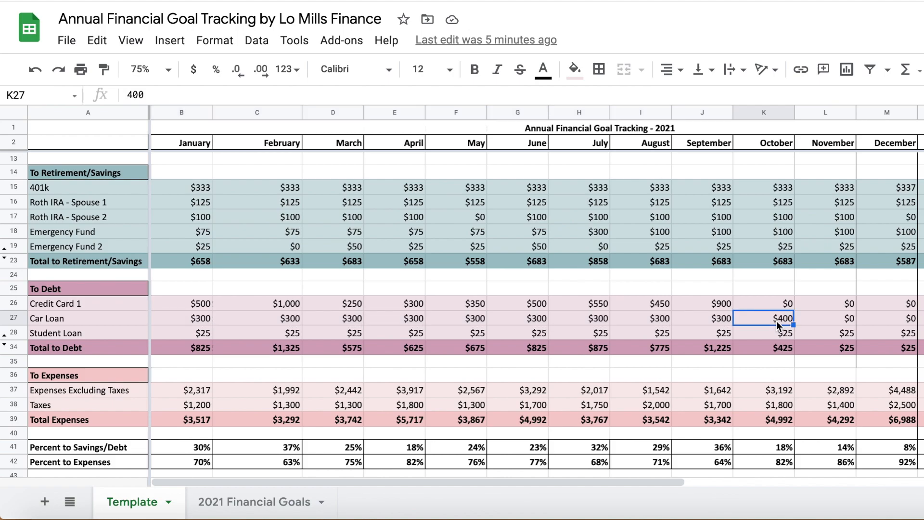
pyautogui.click(720, 304)
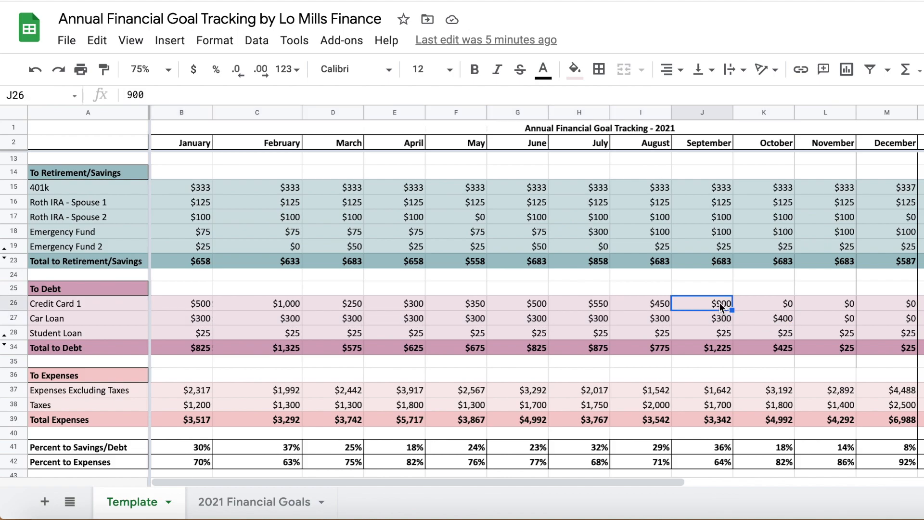
pyautogui.click(759, 319)
pyautogui.click(832, 324)
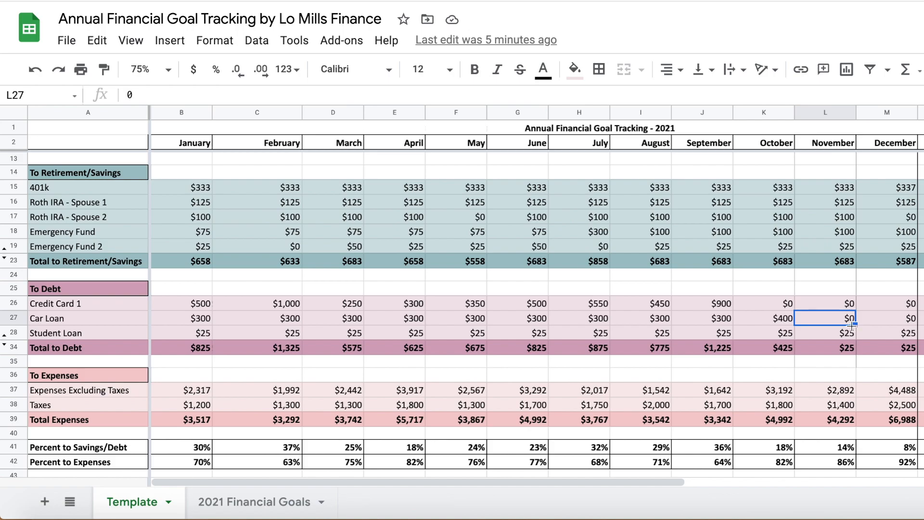
pyautogui.click(865, 325)
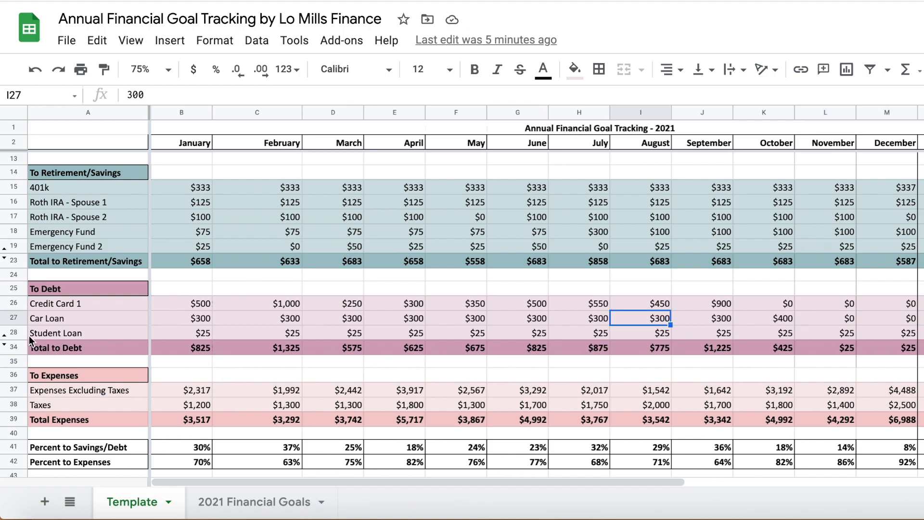
pyautogui.click(14, 332)
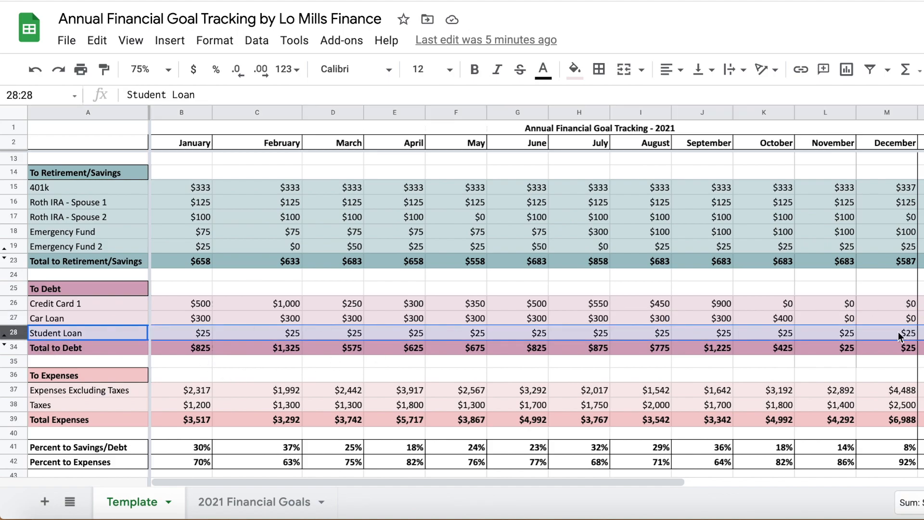
# Step: Review the YTD amounts in the To Debt section and the percentages of goal completed through Total to Debt
pyautogui.hscroll(10, 887, 338)
pyautogui.click(586, 302)
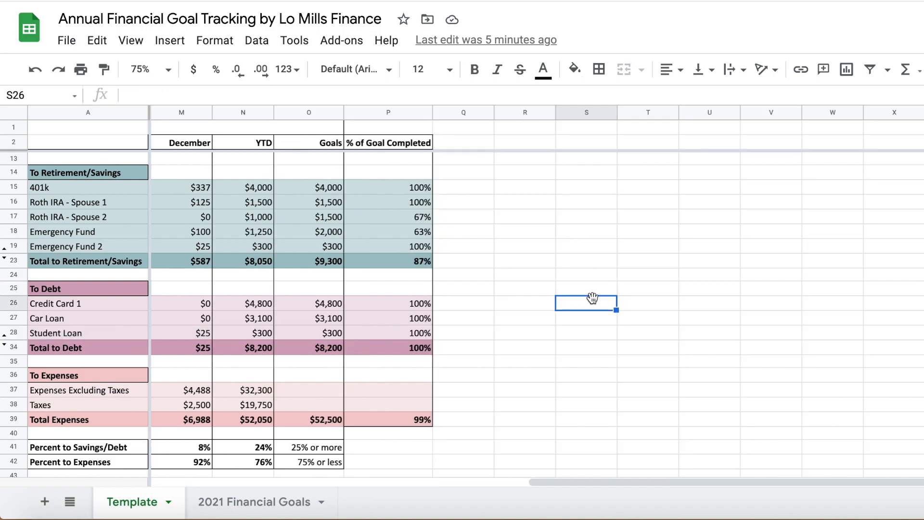
pyautogui.click(236, 112)
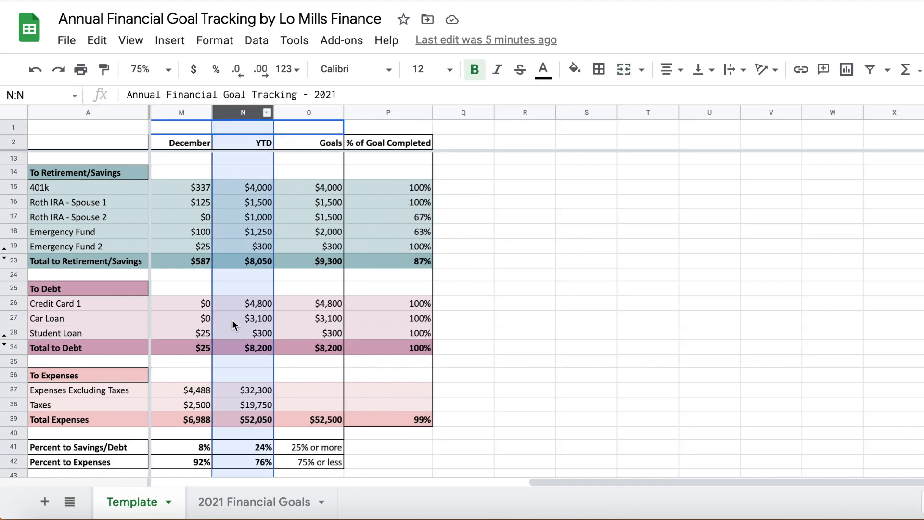
pyautogui.click(245, 307)
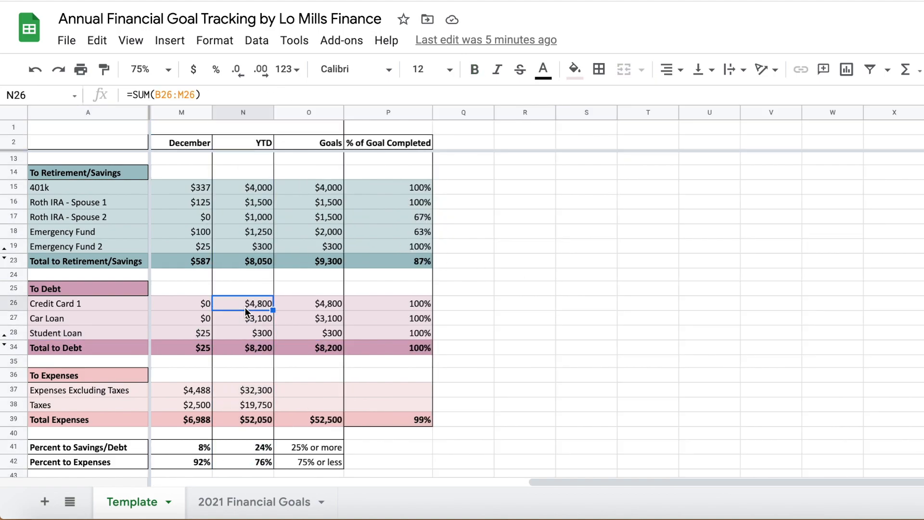
pyautogui.moveTo(368, 302); pyautogui.dragTo(385, 343)
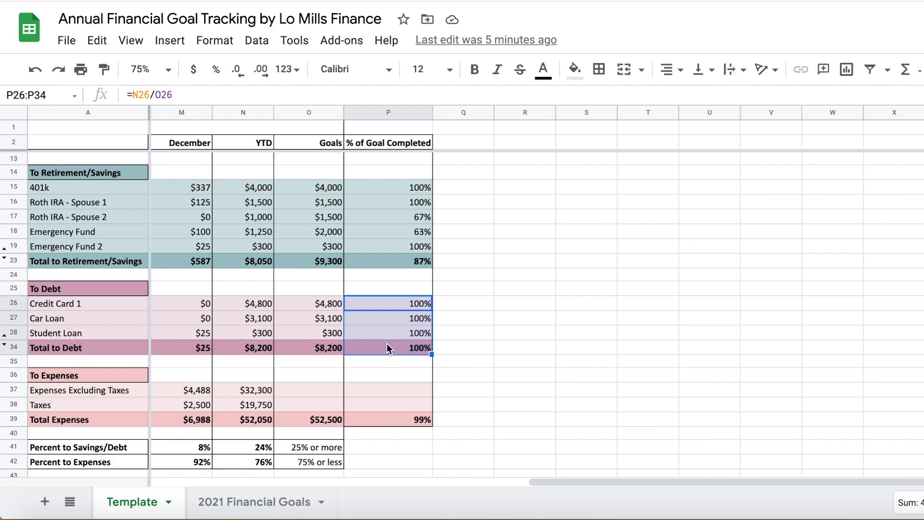
# Step: Compare the percentage of goal completed for Total to Retirement/Savings with that for Total to Debt
pyautogui.click(406, 264)
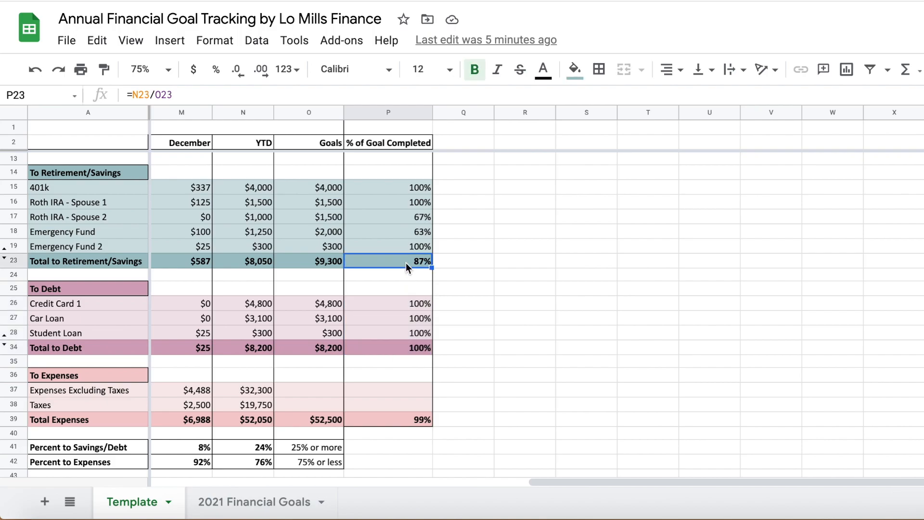
pyautogui.click(371, 349)
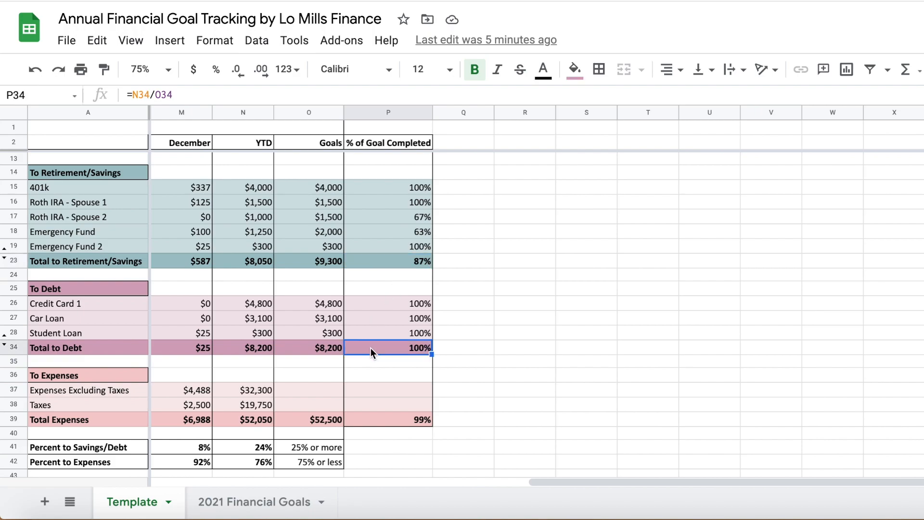
pyautogui.click(394, 264)
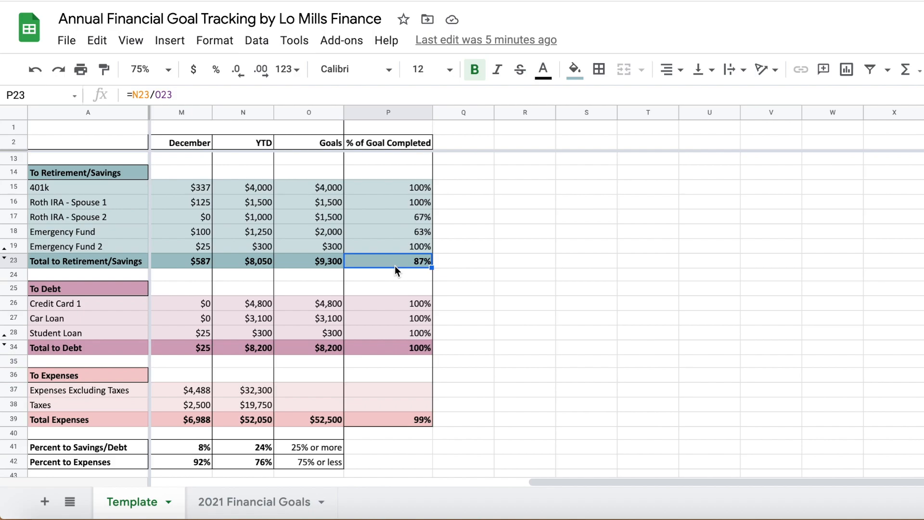
pyautogui.click(406, 350)
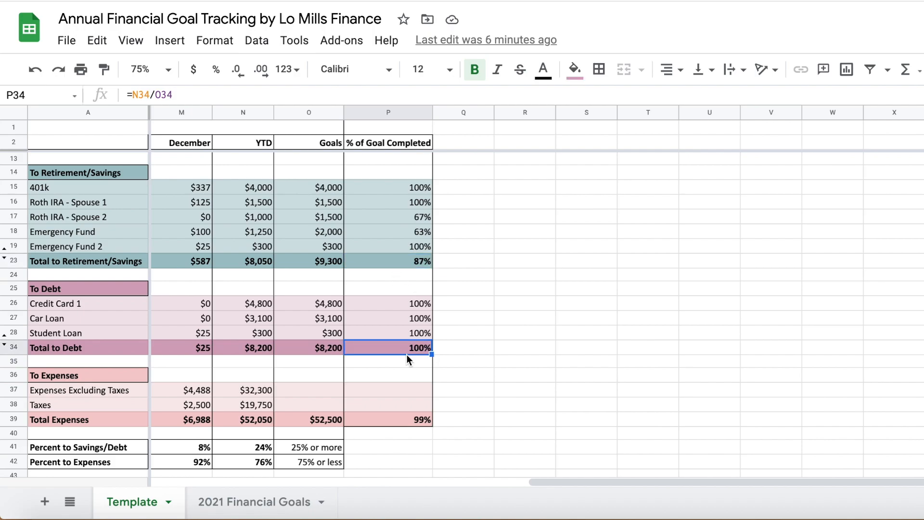
# Step: Compare the Total Expenses YTD amount with its goal and check the percentage of goal completed
pyautogui.click(302, 422)
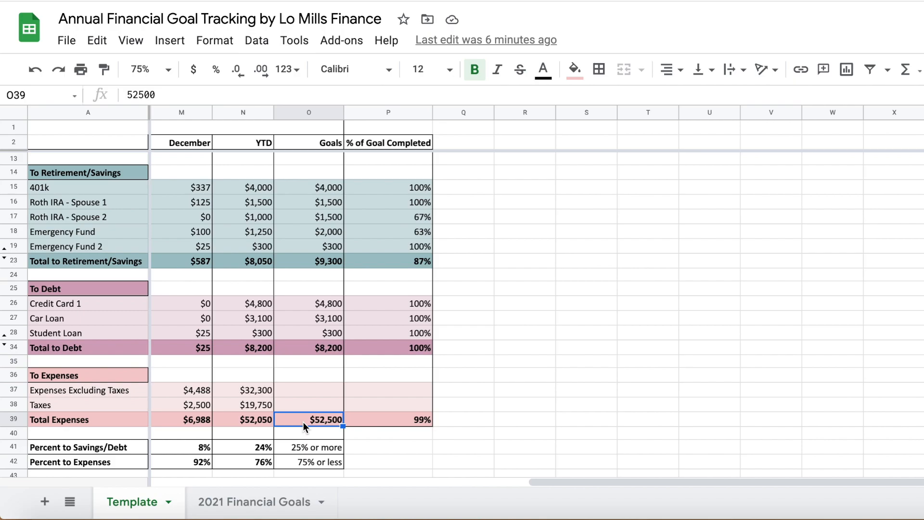
pyautogui.press('Left')
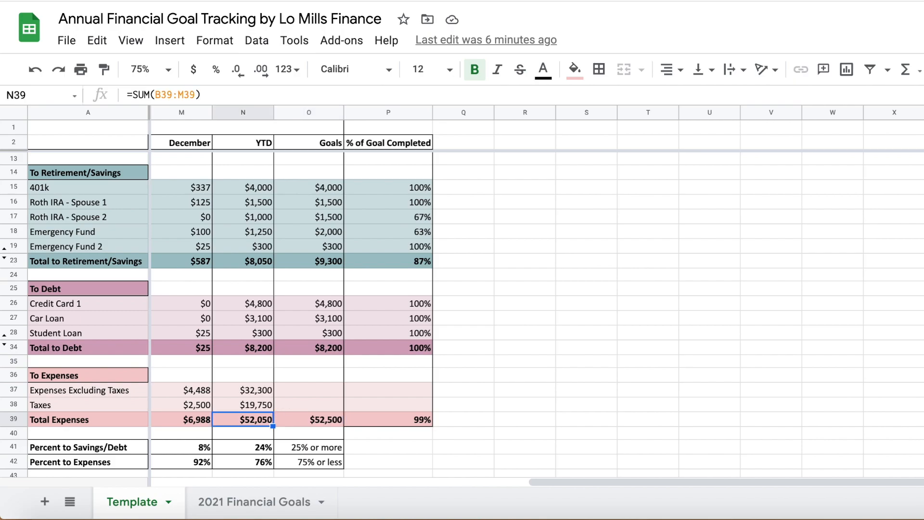
pyautogui.press('Right')
pyautogui.press('Right')
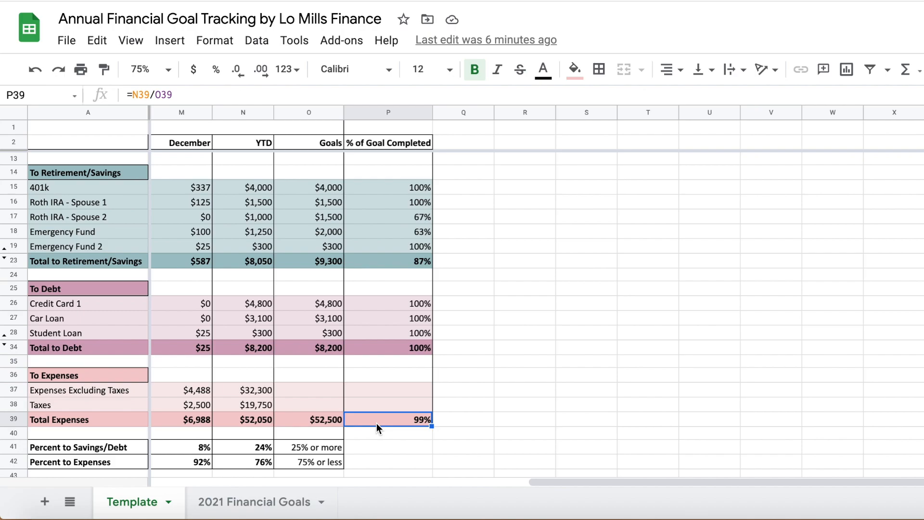
pyautogui.click(329, 421)
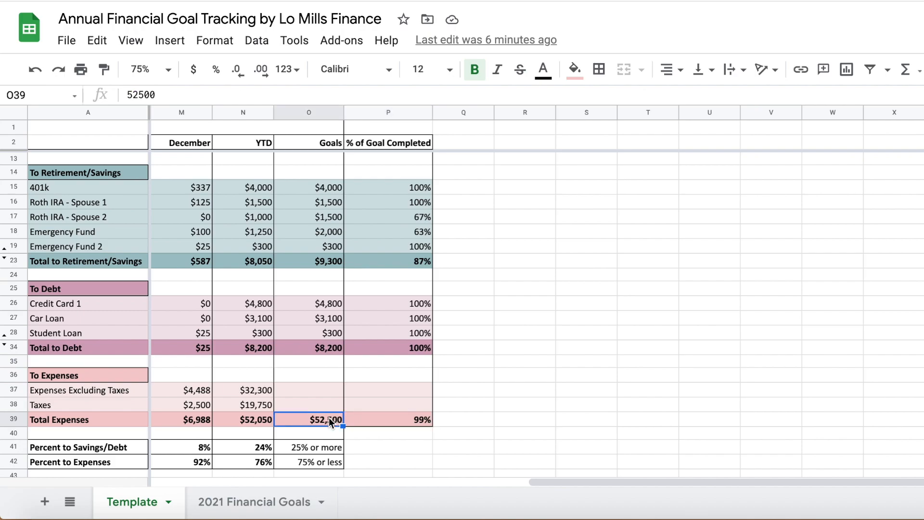
pyautogui.click(393, 420)
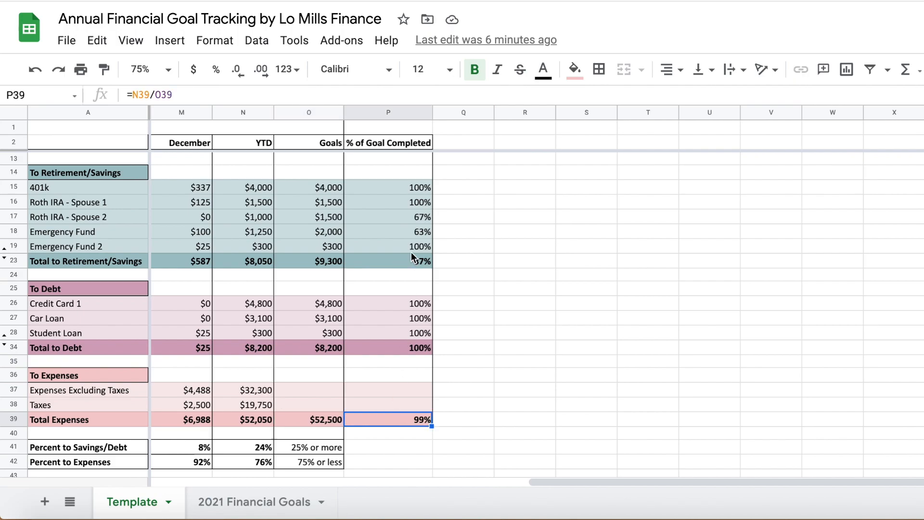
# Step: Compare the completion percentages of Total to Retirement/Savings, Total Expenses and Total Gross Pay
pyautogui.click(411, 257)
pyautogui.click(373, 417)
pyautogui.scroll(3, 373, 417)
pyautogui.click(388, 292)
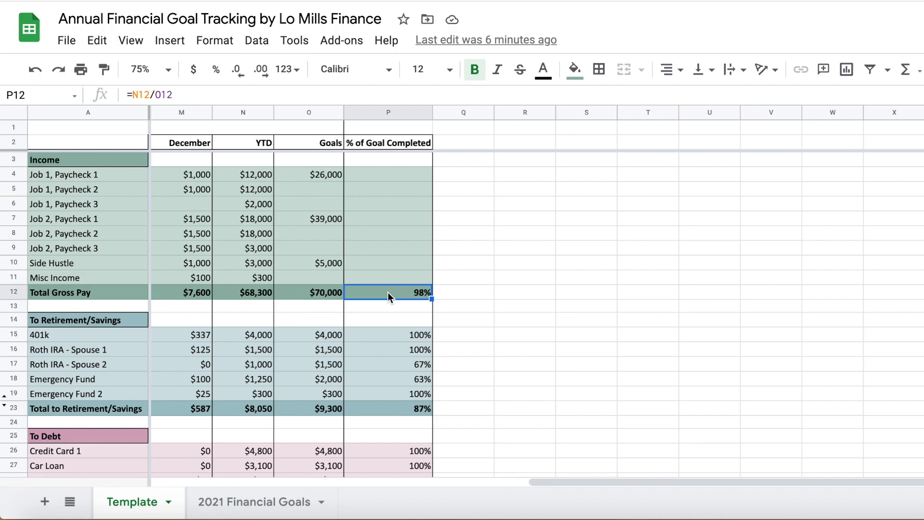
# Step: Examine the monthly Percent to Savings/Debt row and inspect the formula behind January's percentage
pyautogui.scroll(-5, 388, 292)
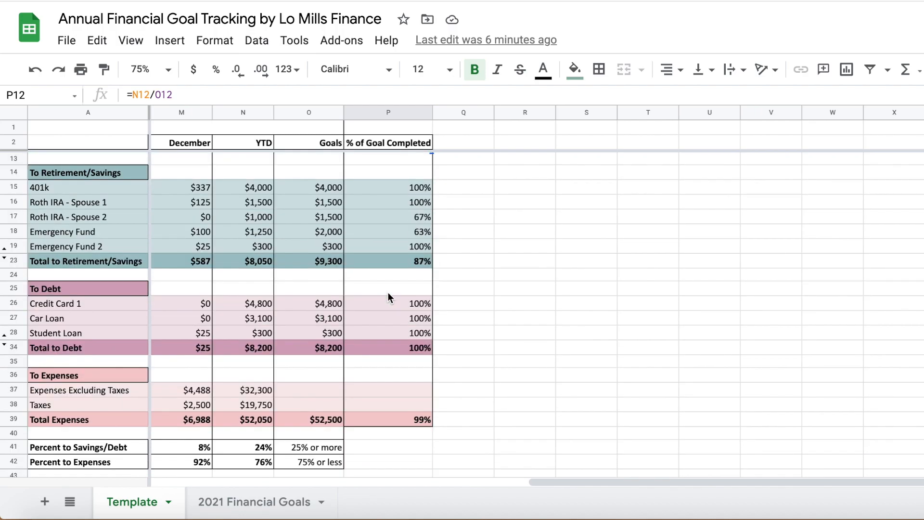
pyautogui.scroll(-4, 388, 294)
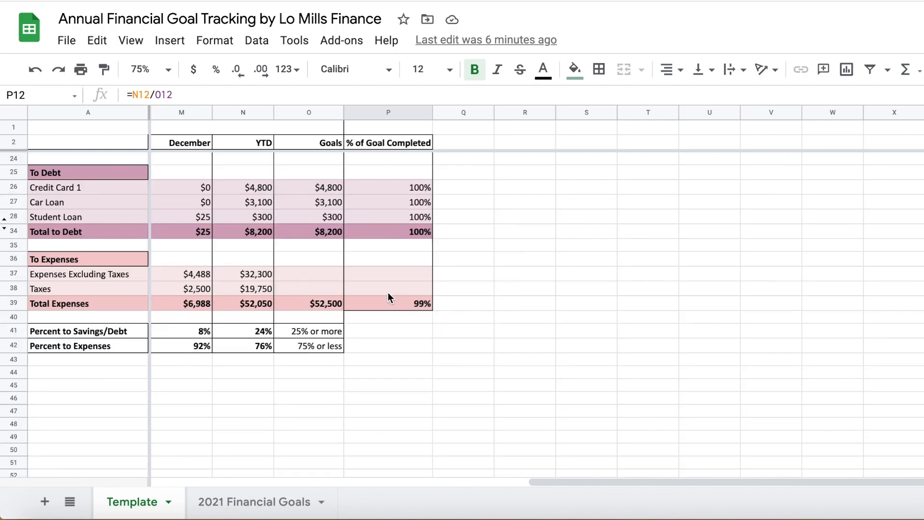
pyautogui.hscroll(-10, 266, 345)
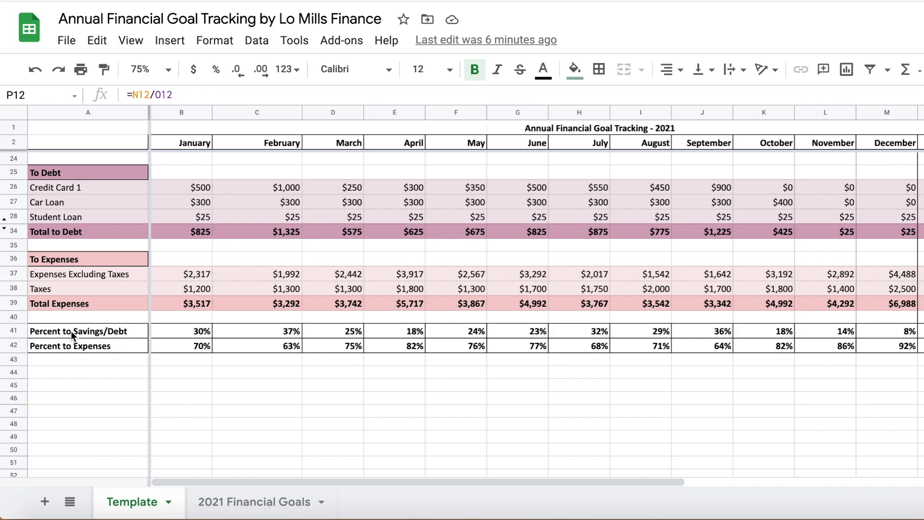
pyautogui.click(13, 331)
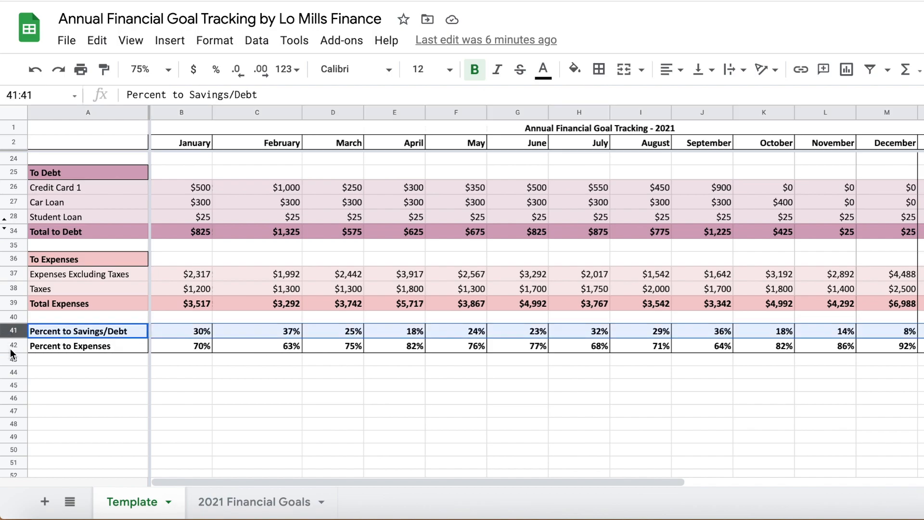
pyautogui.click(203, 338)
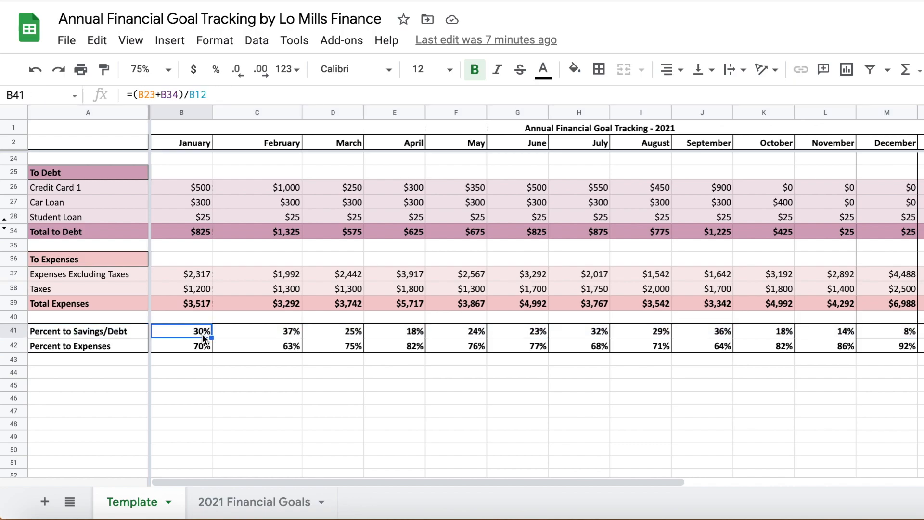
# Step: Review the monthly Percent to Savings/Debt values and their formulas from January through December
pyautogui.press('Right')
pyautogui.press('Right')
pyautogui.press('Right')
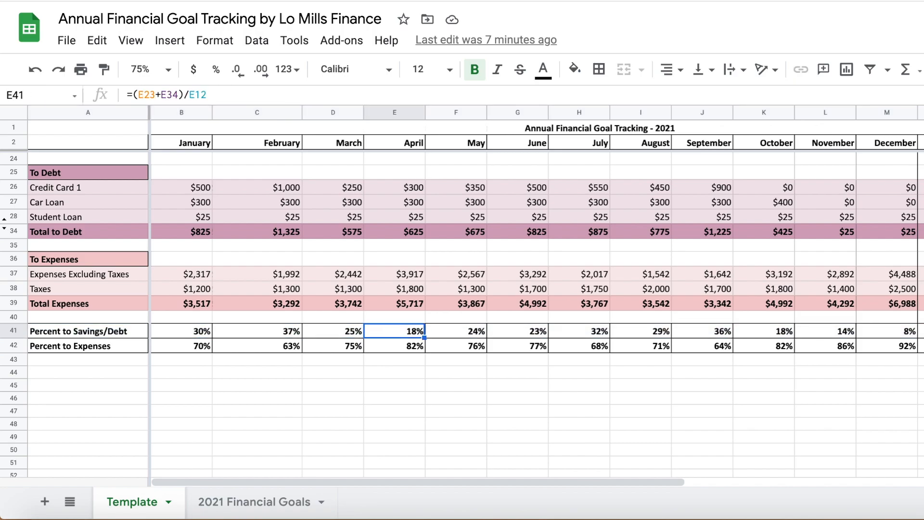
pyautogui.press('Right')
pyautogui.press('Right')
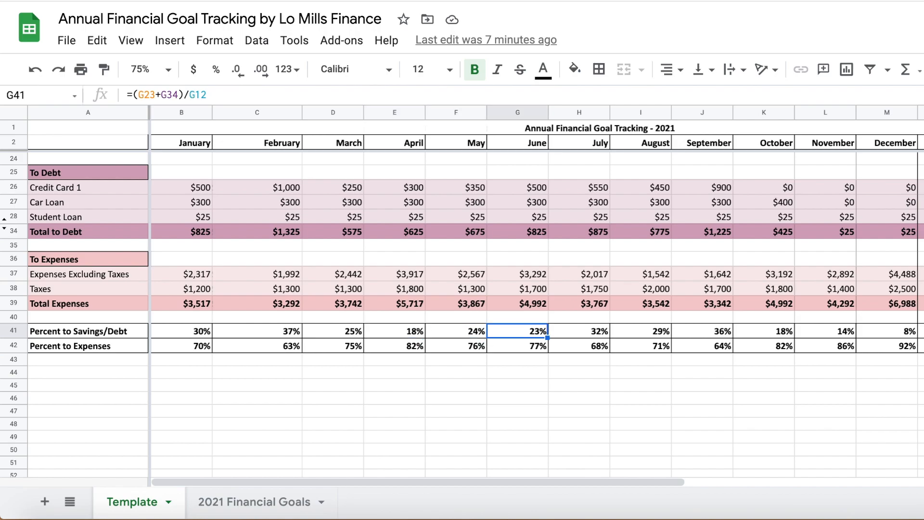
pyautogui.press('Left')
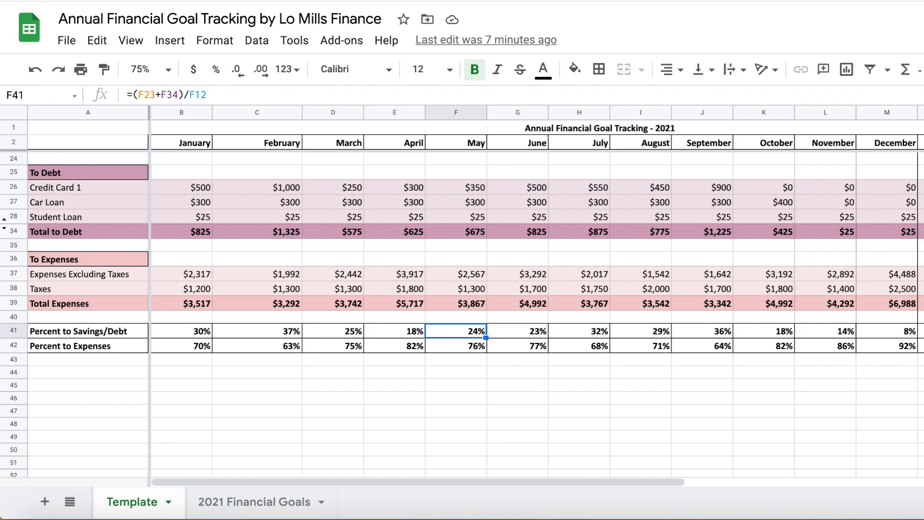
pyautogui.press('Right')
pyautogui.press('Right')
pyautogui.press('Right')
pyautogui.press('Right')
pyautogui.press('Right')
pyautogui.press('Right')
pyautogui.press('Right')
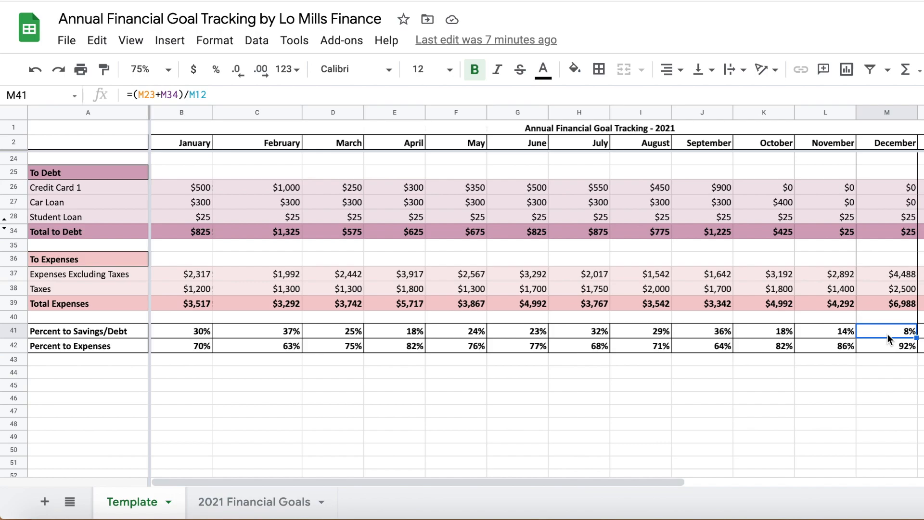
# Step: Compare the YTD Percent to Savings/Debt and Percent to Expenses with their goals and with December's percentages
pyautogui.press('Right')
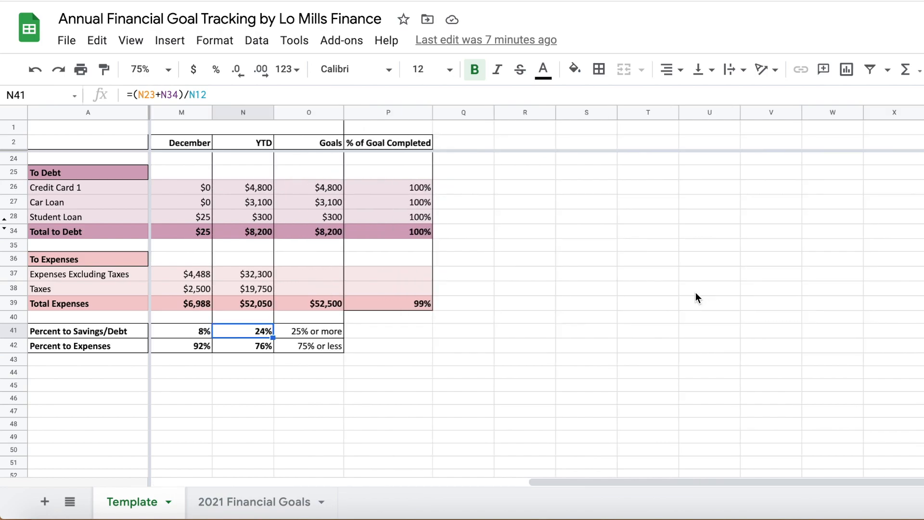
pyautogui.click(243, 115)
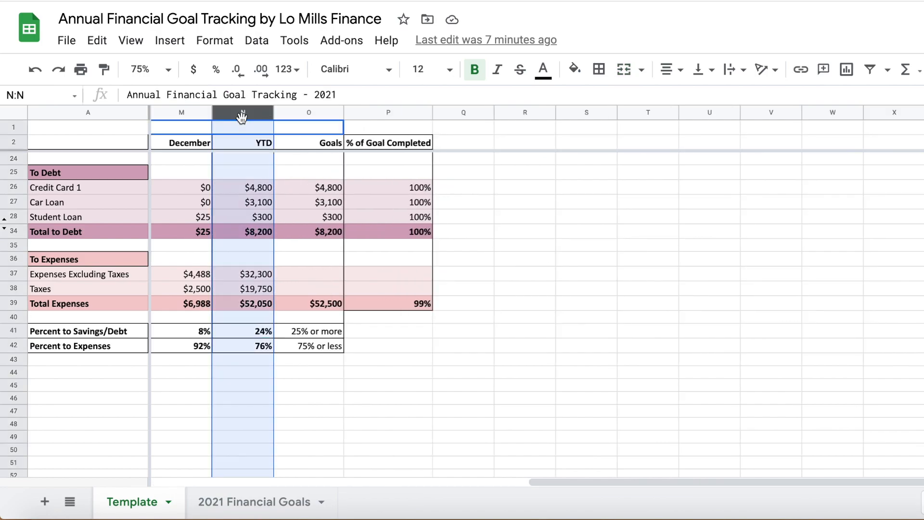
pyautogui.click(244, 334)
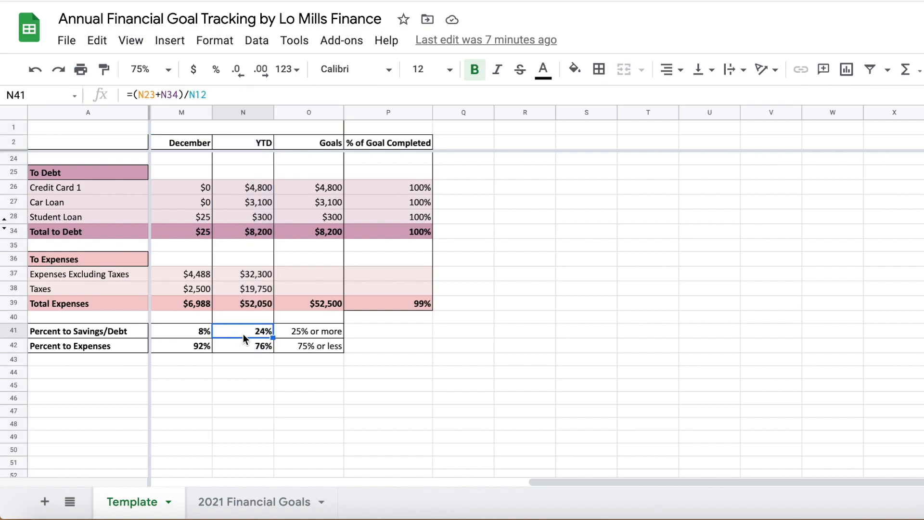
pyautogui.press('Down')
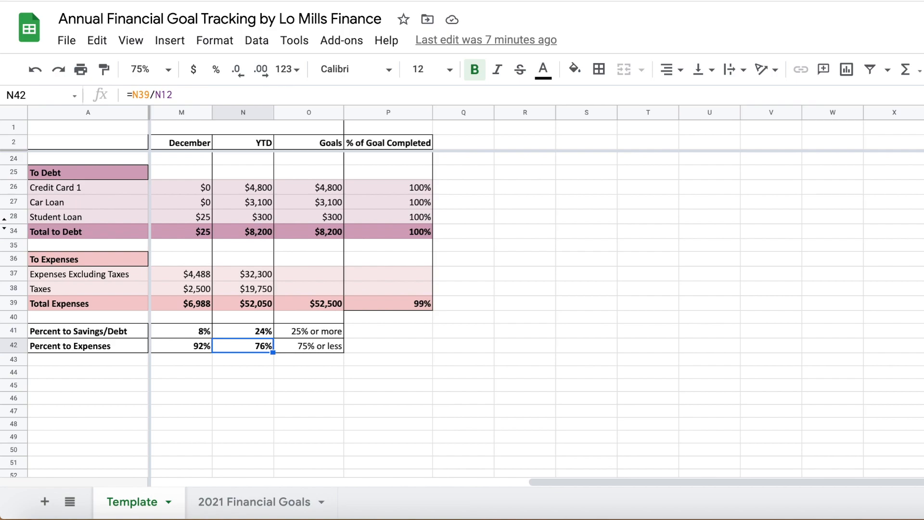
pyautogui.press('Up')
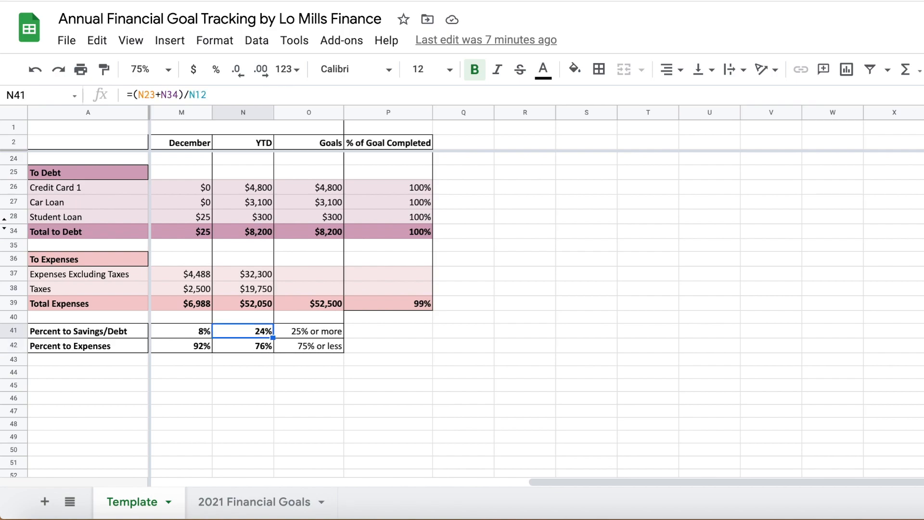
pyautogui.click(198, 335)
pyautogui.click(191, 349)
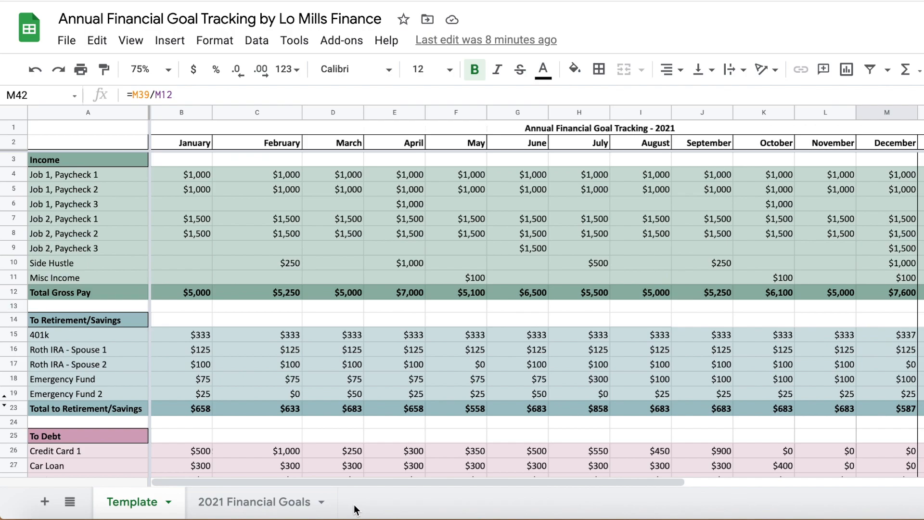
# Step: Duplicate the Template sheet within the workbook
pyautogui.rightClick(136, 501)
pyautogui.moveTo(157, 276)
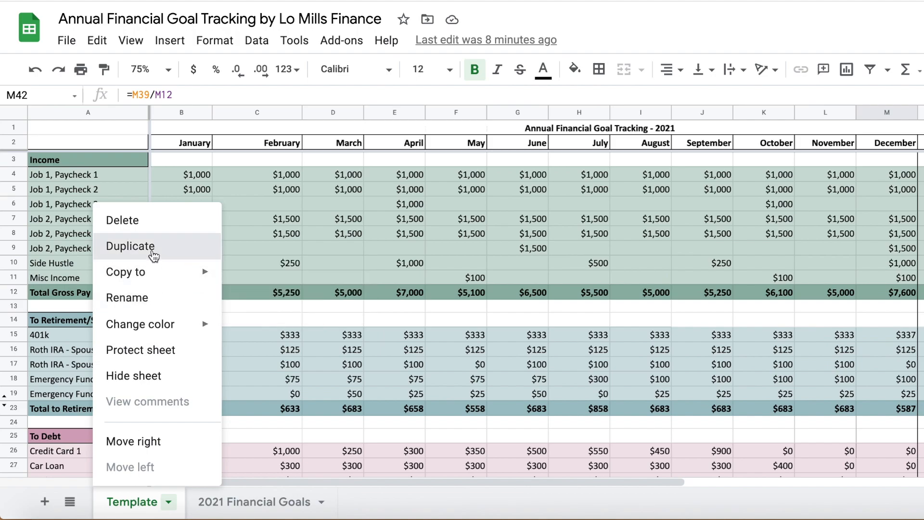
pyautogui.click(153, 254)
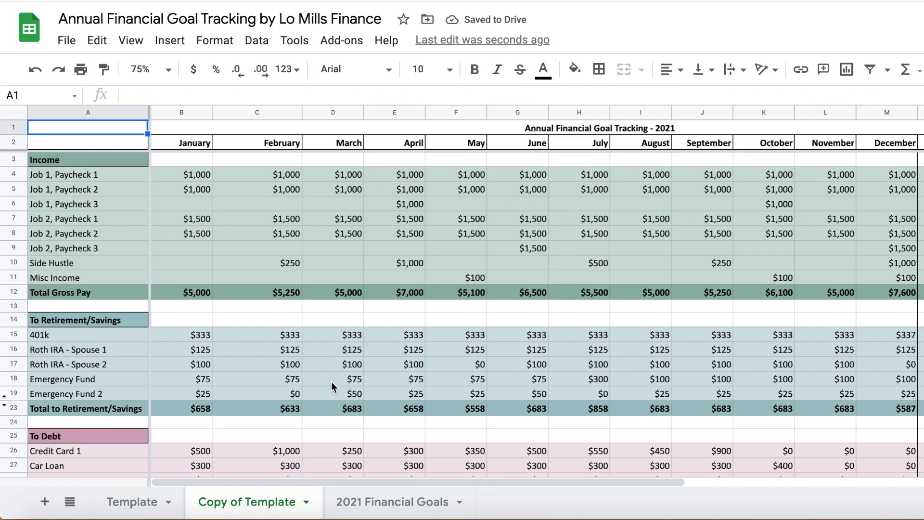
# Step: Compare Template with its copy and duplicate the Copy of Template sheet for another year
pyautogui.click(143, 504)
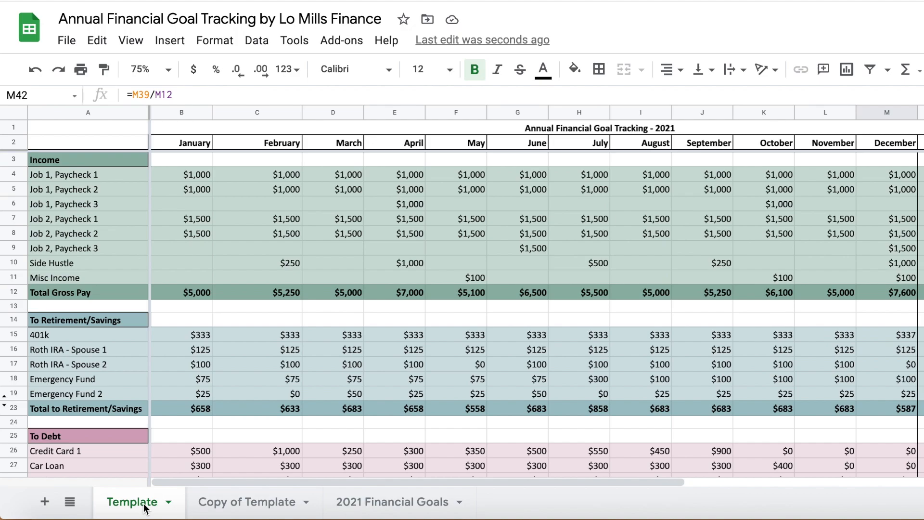
pyautogui.click(247, 505)
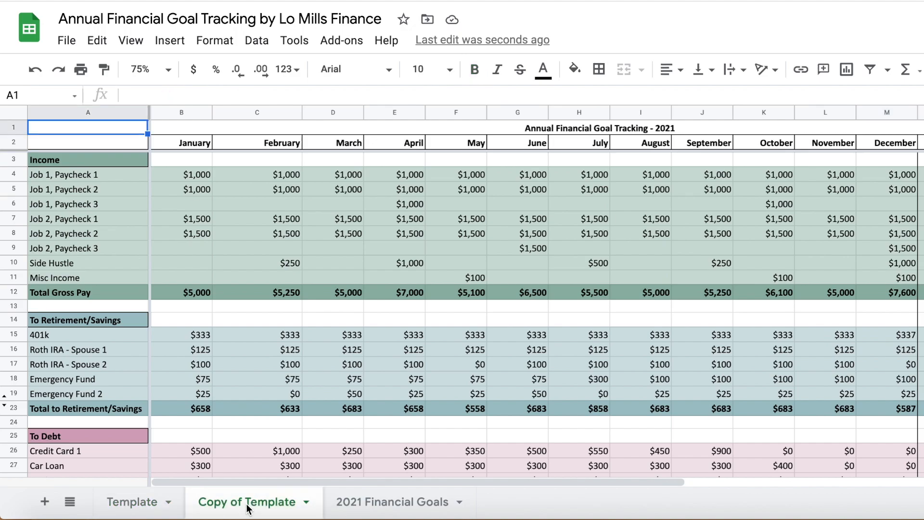
pyautogui.rightClick(247, 506)
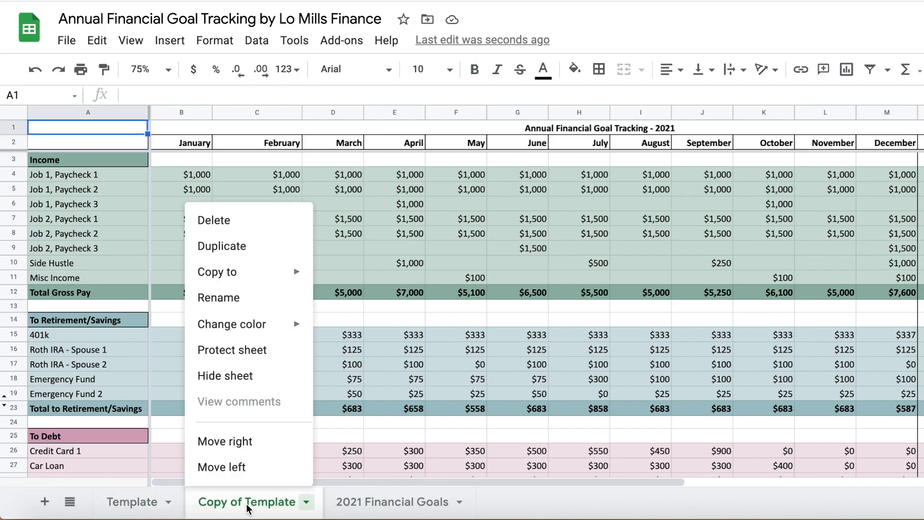
pyautogui.click(265, 253)
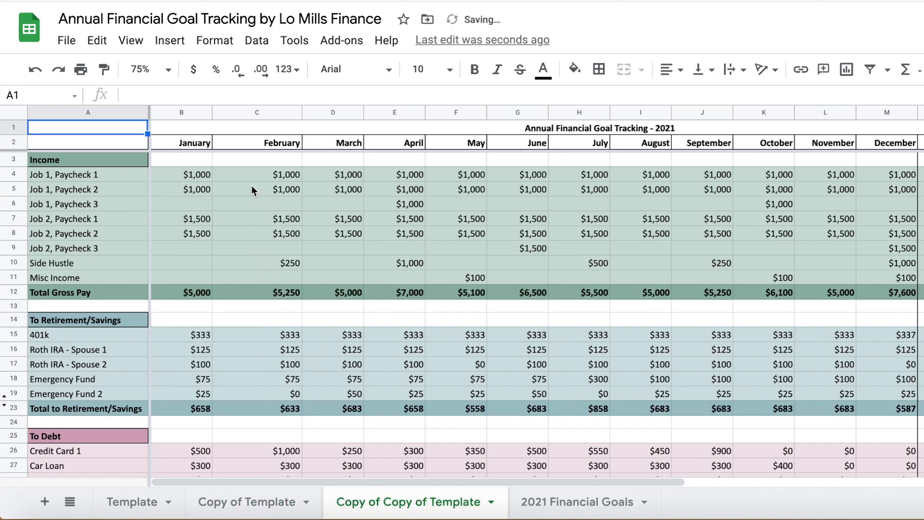
# Step: Clear all income amounts from January through December in B4:M11 on the Copy of Copy of Template sheet
pyautogui.moveTo(198, 174); pyautogui.dragTo(867, 282)
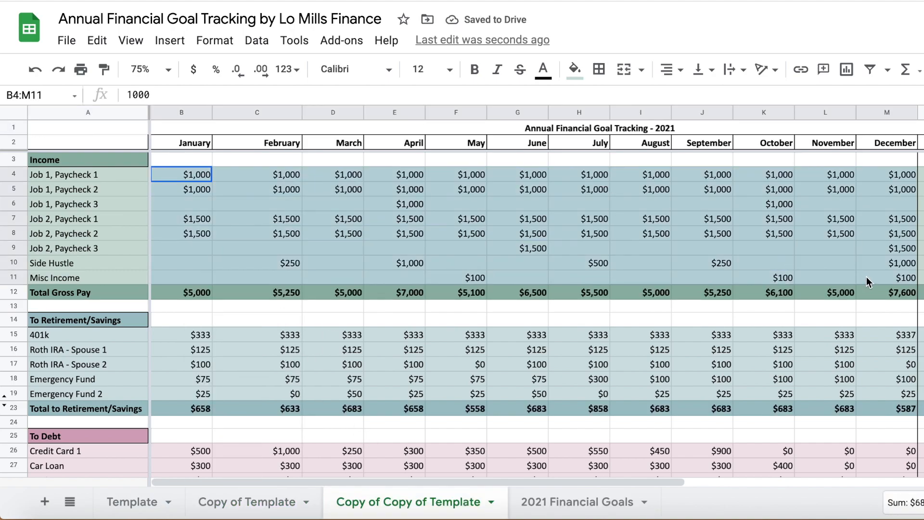
pyautogui.press('Delete')
pyautogui.hscroll(5, 794, 221)
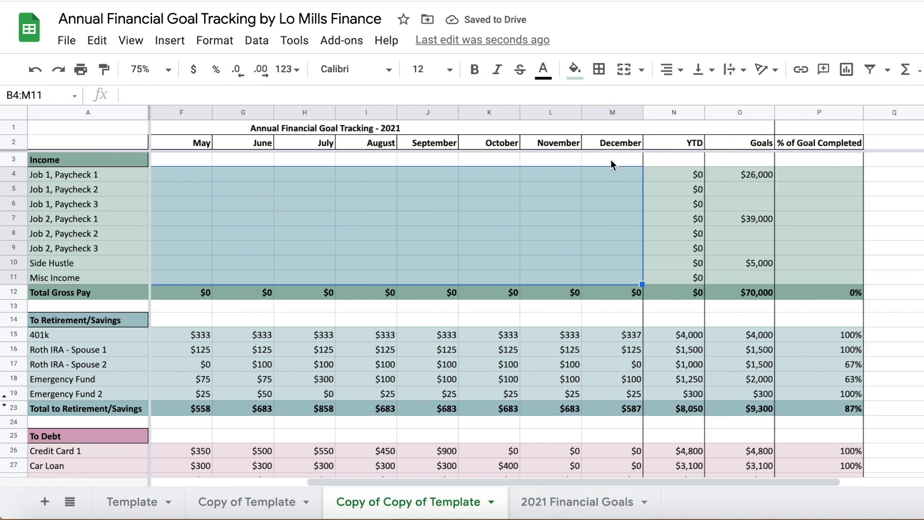
# Step: Change the year in the sheet's title so it reads "Annual Financial Goal Tracking - 2022"
pyautogui.click(417, 126)
pyautogui.press('Return')
pyautogui.press('BackSpace')
pyautogui.write('2')
pyautogui.press('Return')
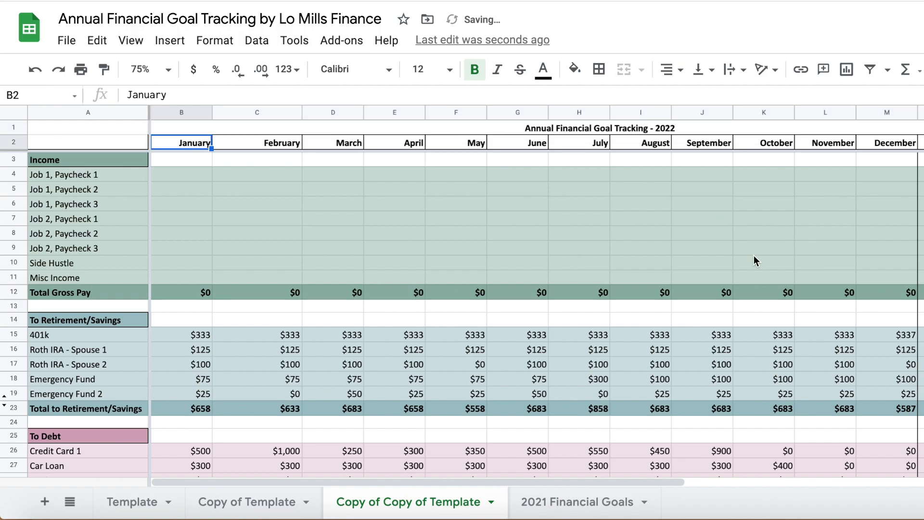
# Step: Set the income goals to $28,000 for Job 1, $42,000 for Job 2 and $10,000 for Side Hustle
pyautogui.hscroll(5, 753, 255)
pyautogui.click(569, 176)
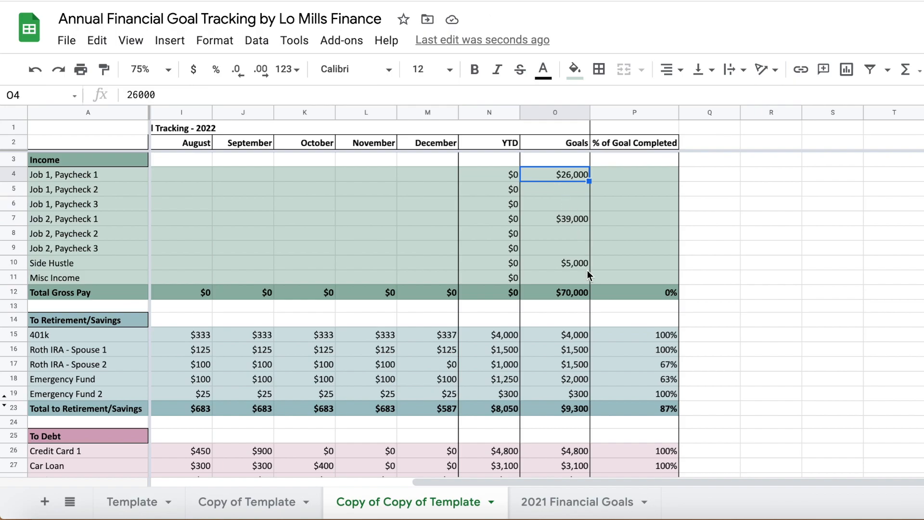
pyautogui.write('28000')
pyautogui.press('Return')
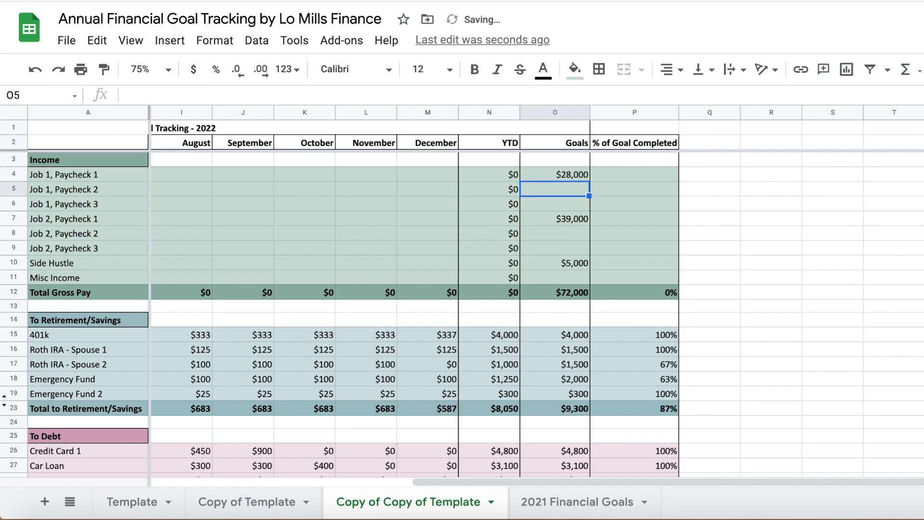
pyautogui.click(570, 220)
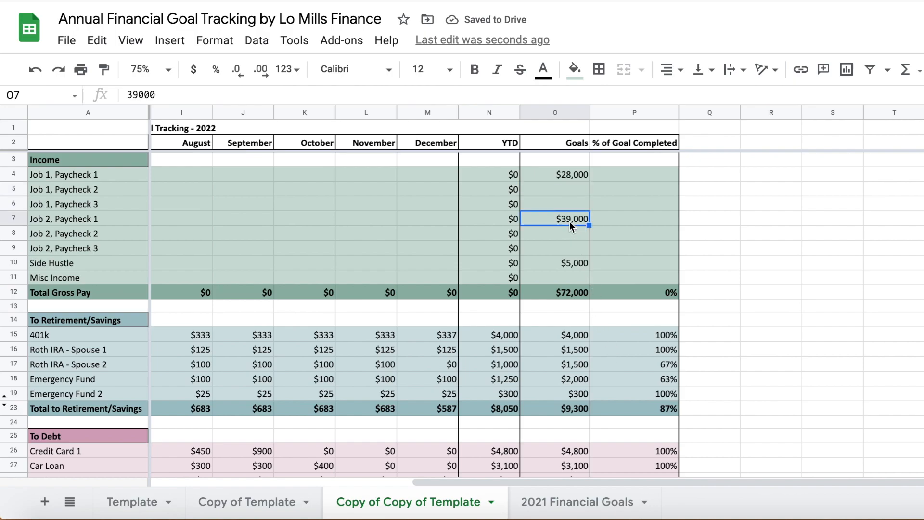
pyautogui.write('42000')
pyautogui.press('Return')
pyautogui.click(564, 264)
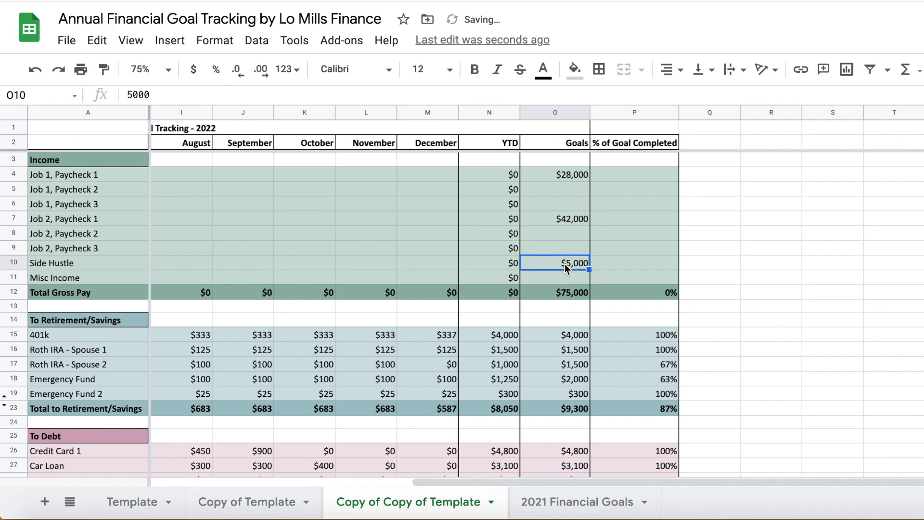
pyautogui.write('10000')
pyautogui.press('Return')
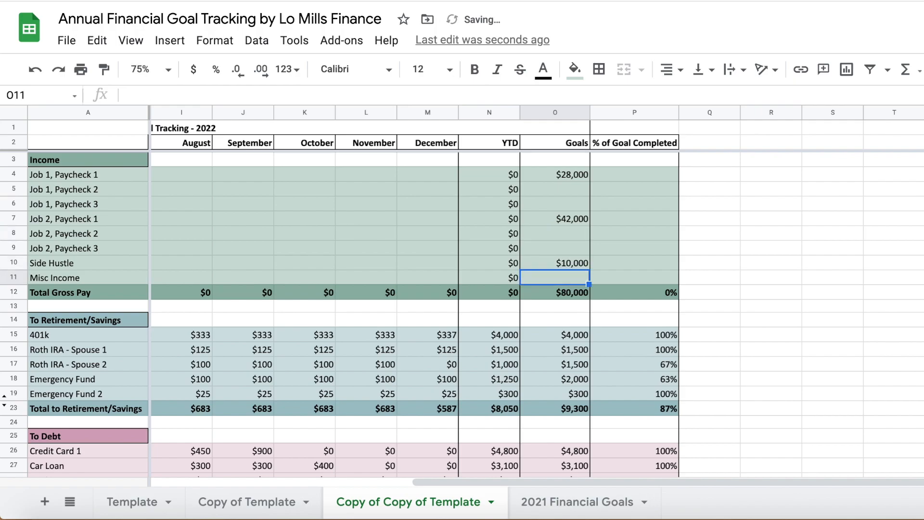
pyautogui.click(563, 293)
pyautogui.click(568, 308)
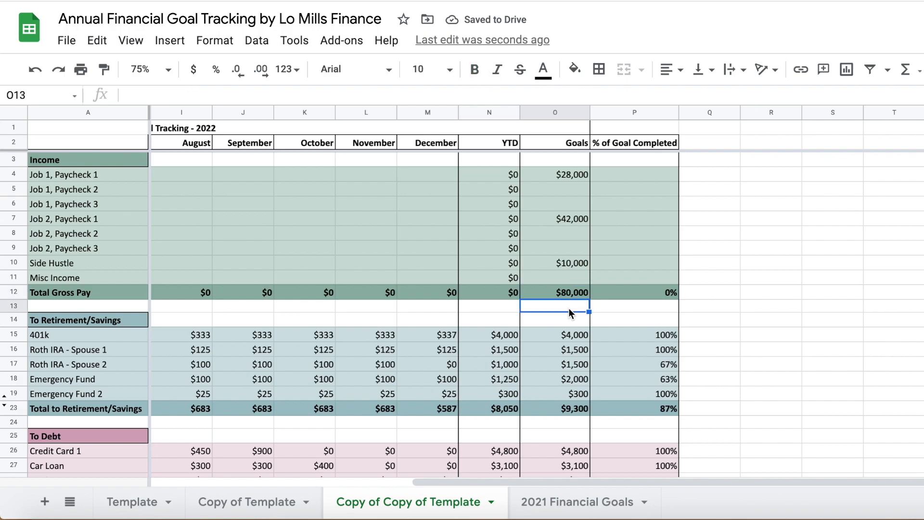
# Step: Compare the Total to Retirement/Savings and Total to Debt goals with the Total Gross Pay goal
pyautogui.scroll(-3, 568, 308)
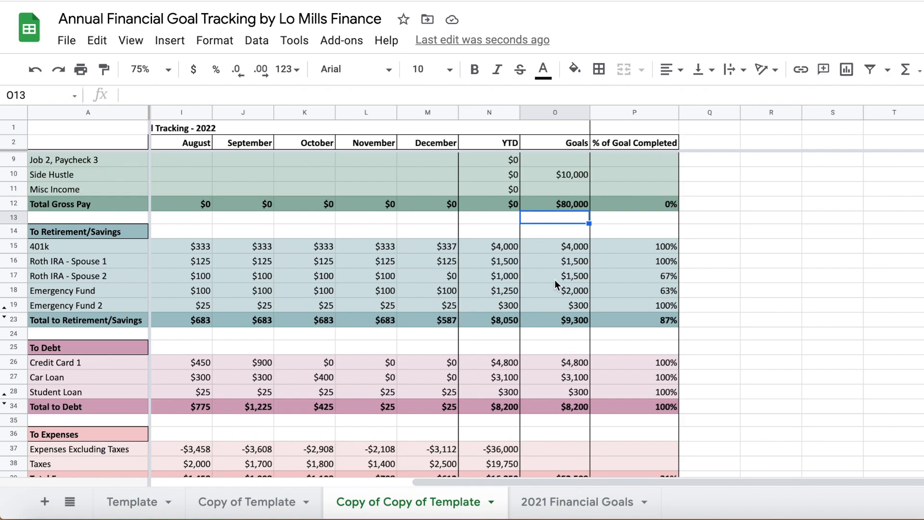
pyautogui.click(558, 235)
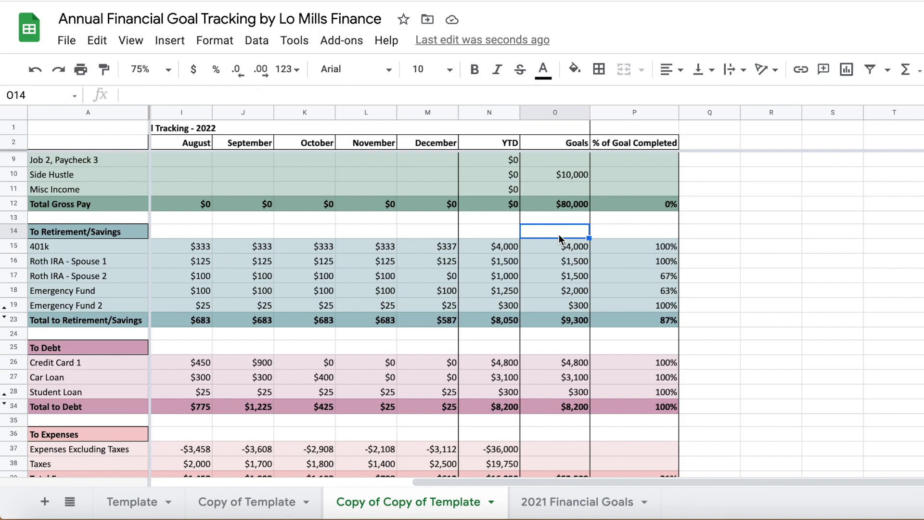
pyautogui.click(564, 321)
pyautogui.click(568, 408)
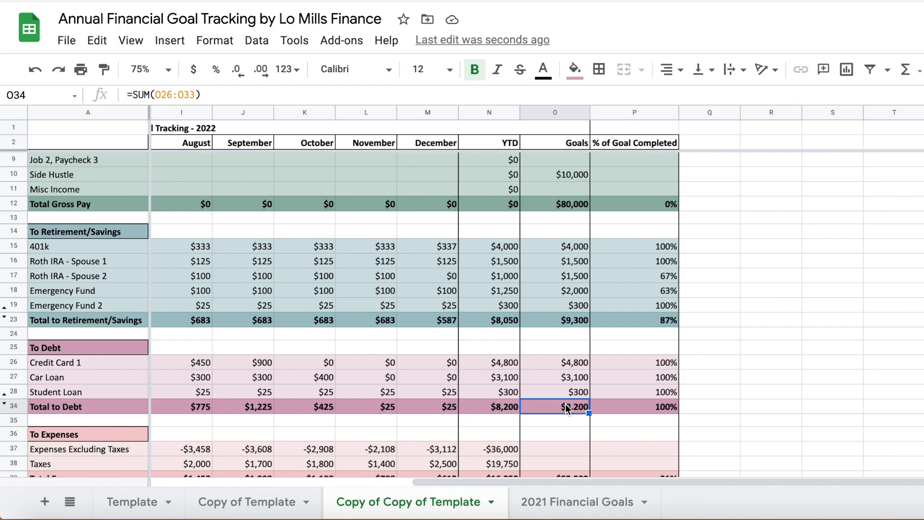
pyautogui.click(558, 347)
pyautogui.click(564, 207)
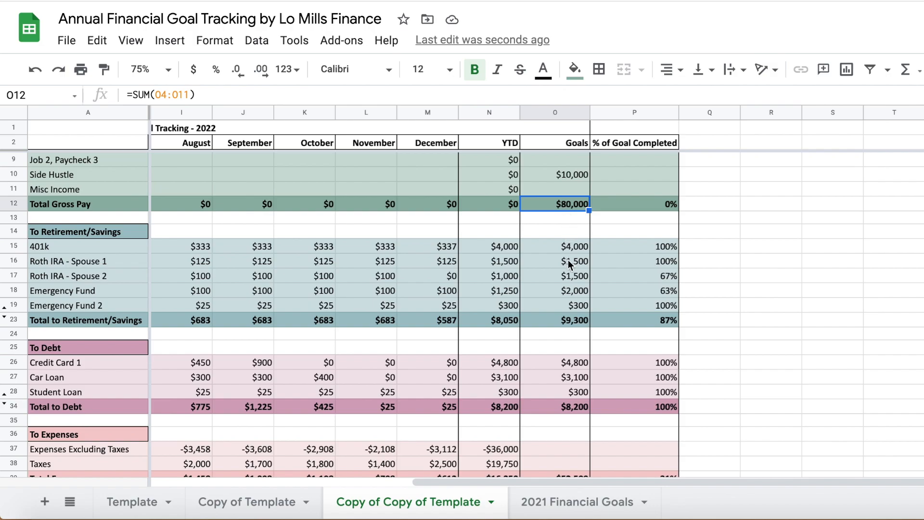
pyautogui.click(566, 320)
pyautogui.click(561, 408)
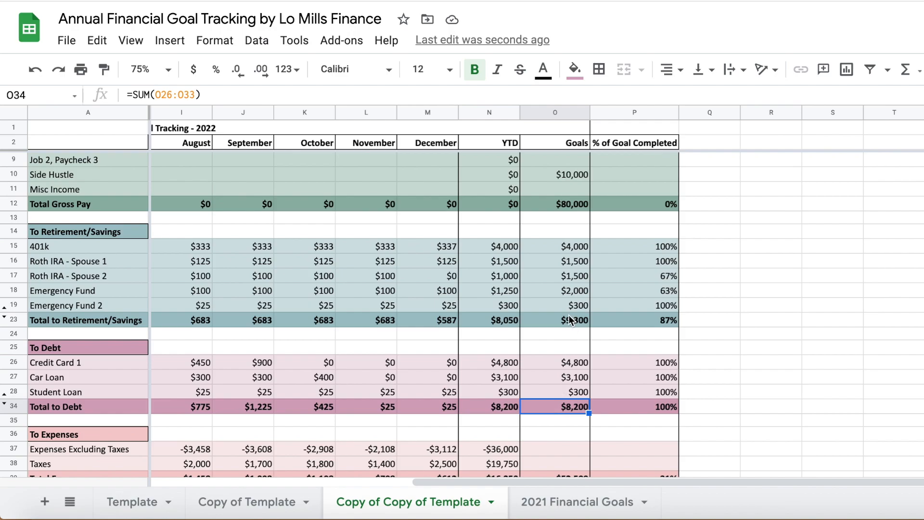
pyautogui.click(569, 318)
pyautogui.click(570, 407)
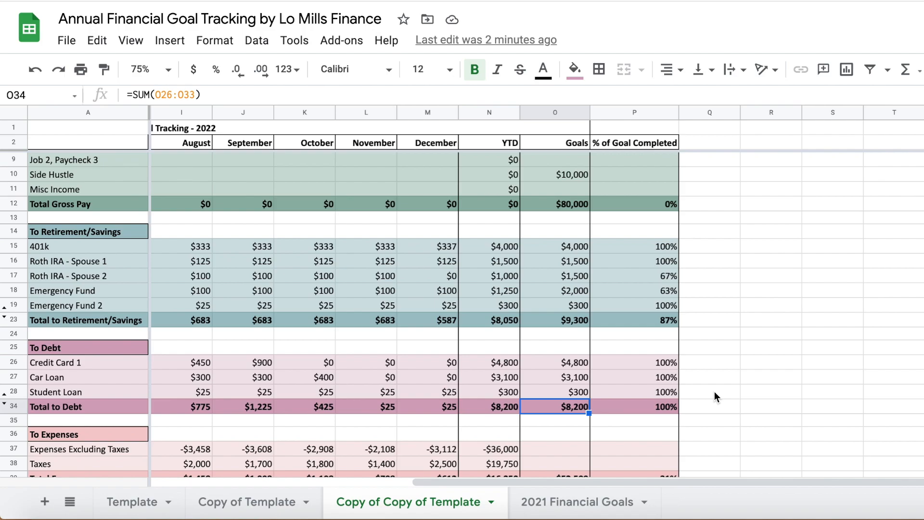
# Step: Examine the individual retirement/savings goals, their total and the Total to Debt goal
pyautogui.click(539, 324)
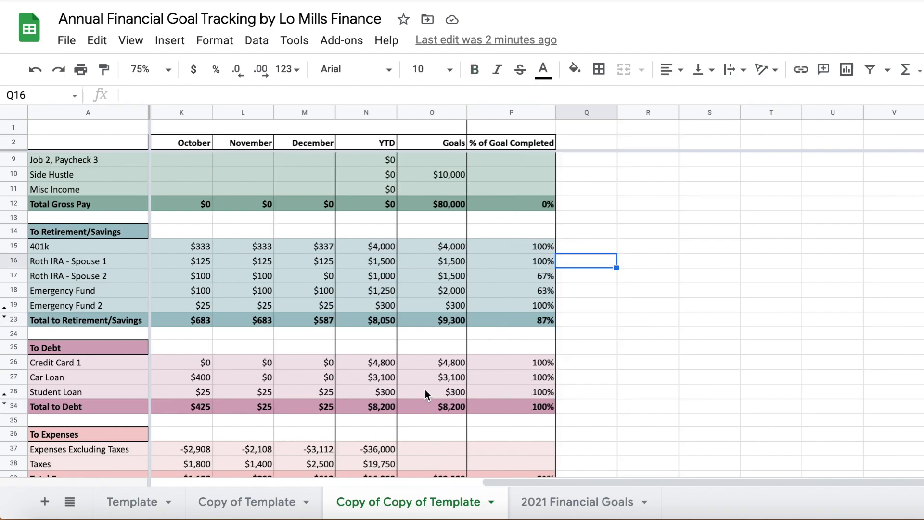
pyautogui.moveTo(441, 250); pyautogui.dragTo(444, 310)
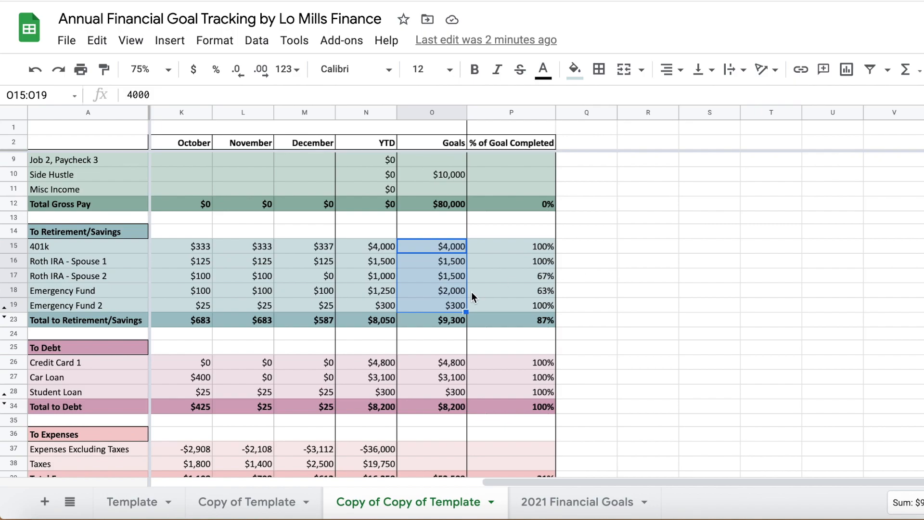
pyautogui.click(445, 320)
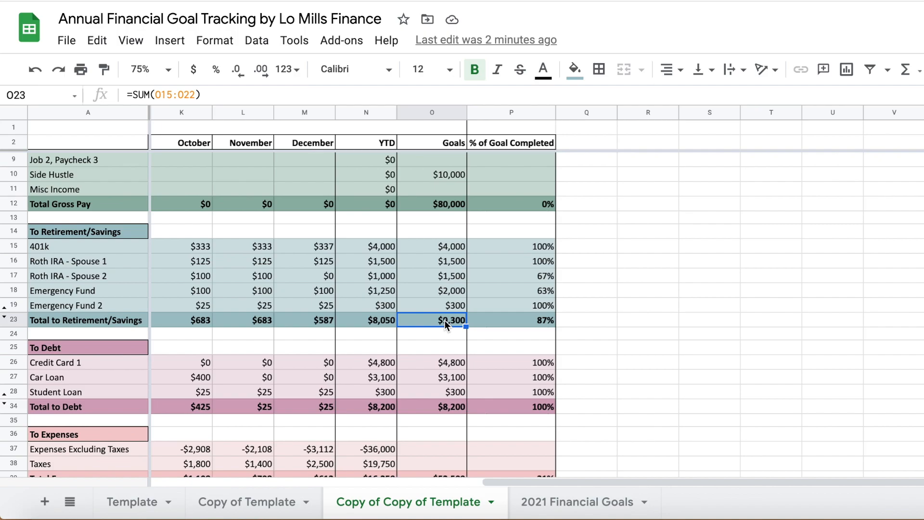
pyautogui.click(439, 412)
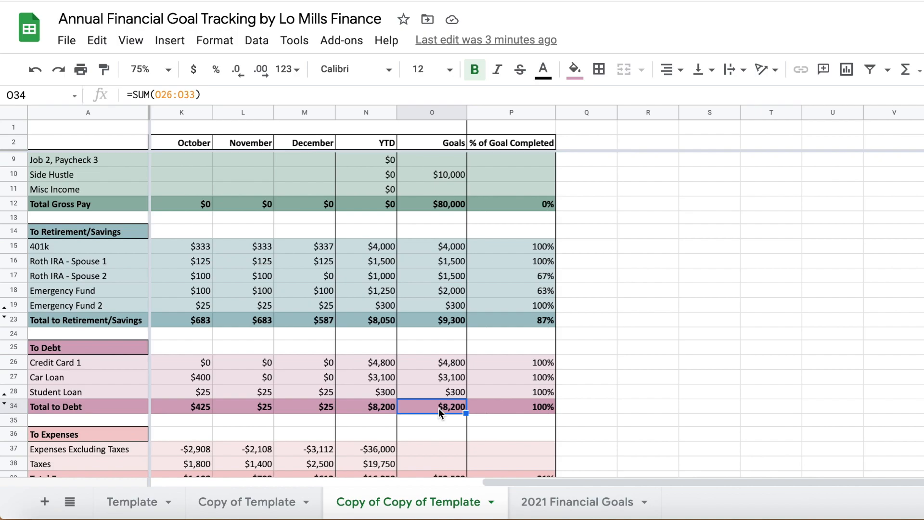
pyautogui.click(582, 408)
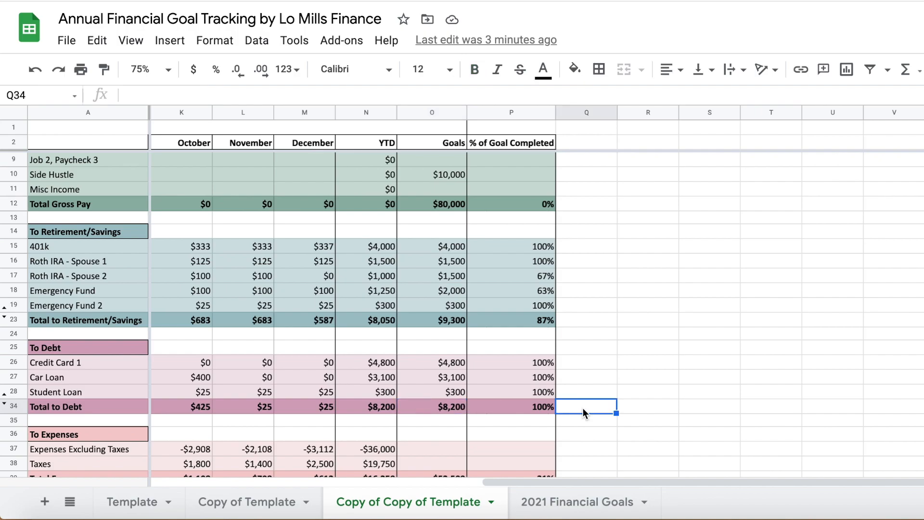